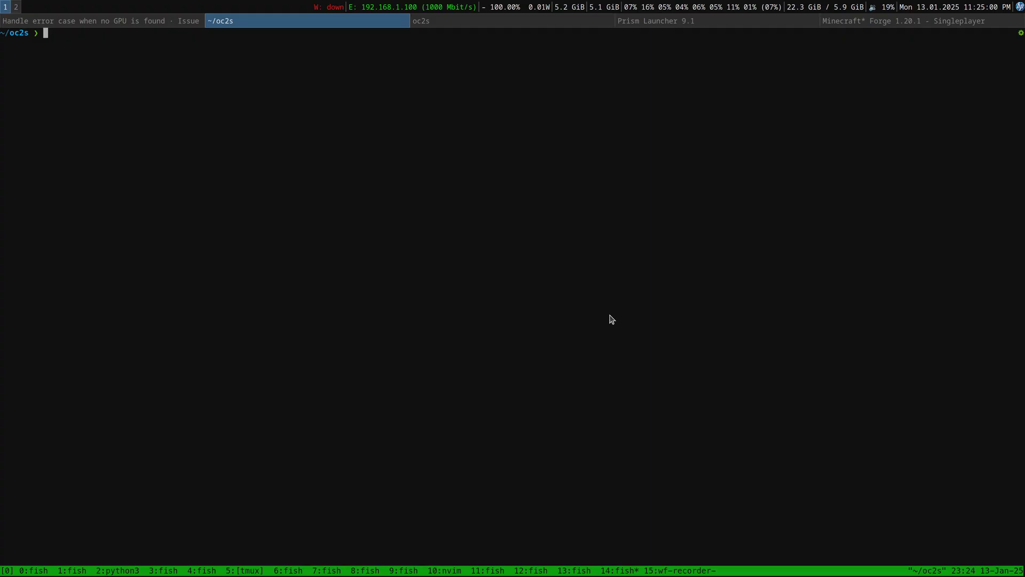
Launch Krita and start a new image.
key(super+d)
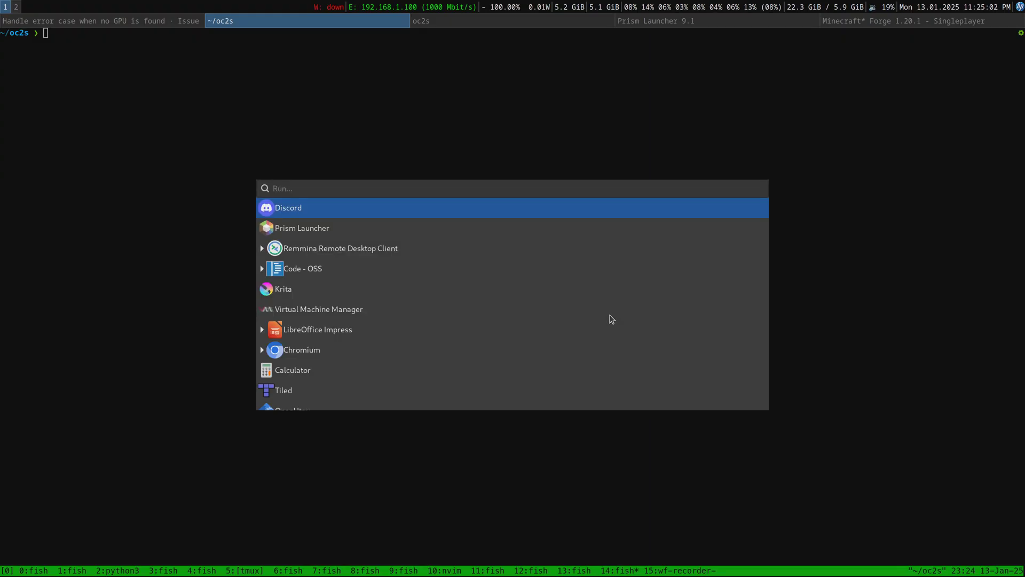
text(krita)
key(Return)
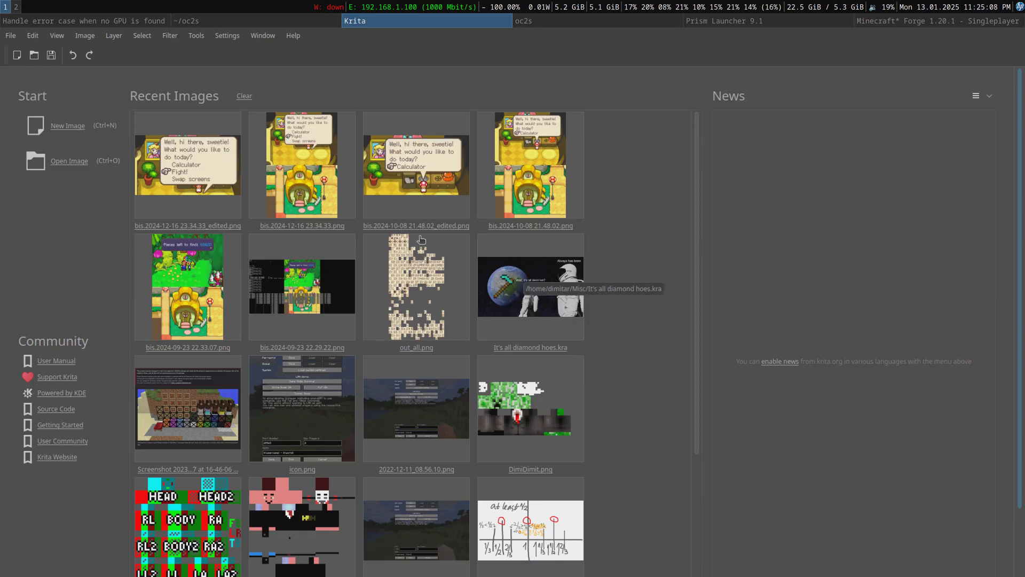
click(81, 128)
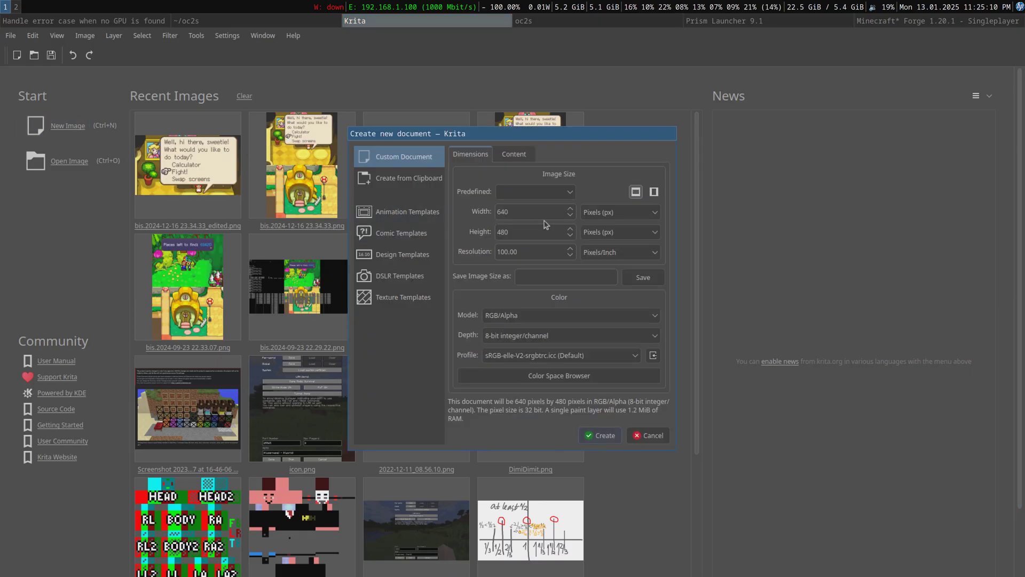
Create a 640 × 480 px custom document with the RGB/Alpha colour model and a white background raster layer.
double_click(518, 216)
drag(529, 231, 487, 235)
click(520, 234)
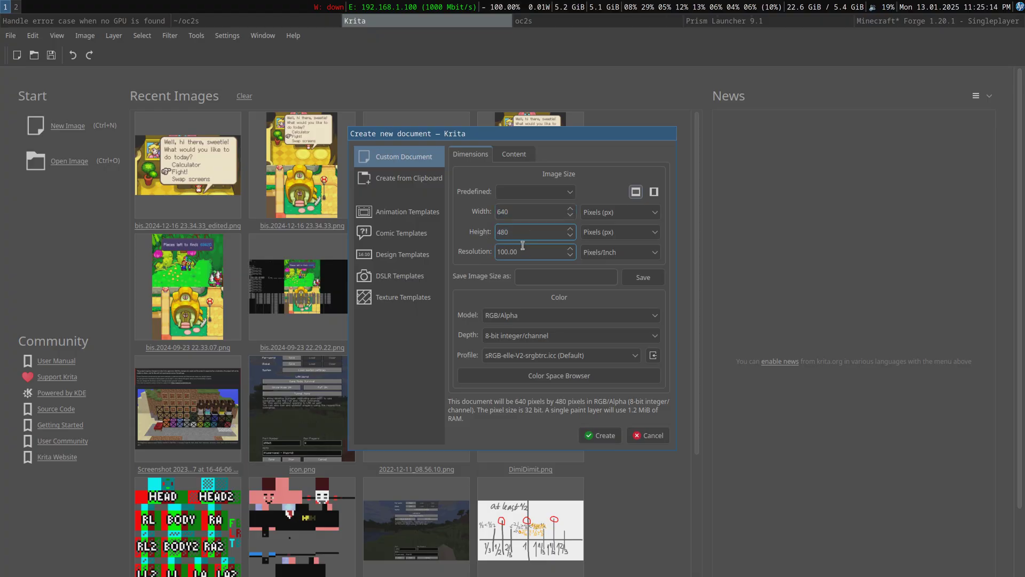
click(512, 318)
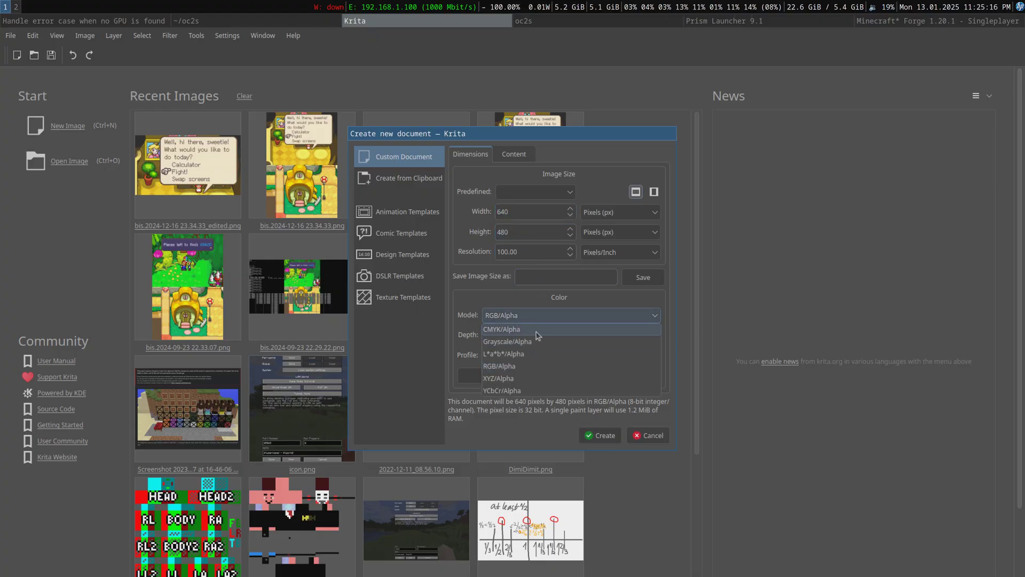
click(531, 316)
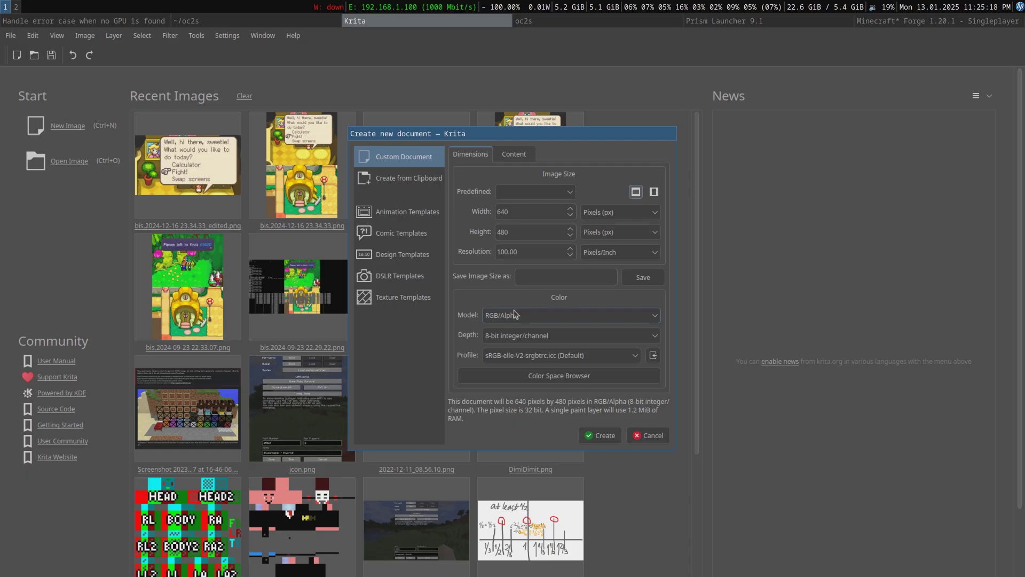
click(520, 310)
click(519, 311)
key(ctrl+Tab)
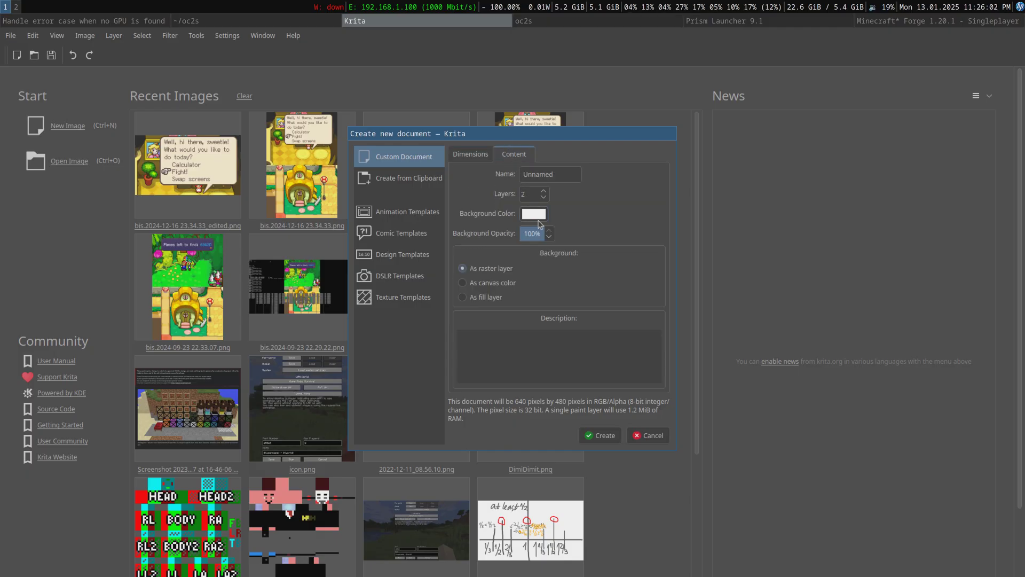
click(536, 217)
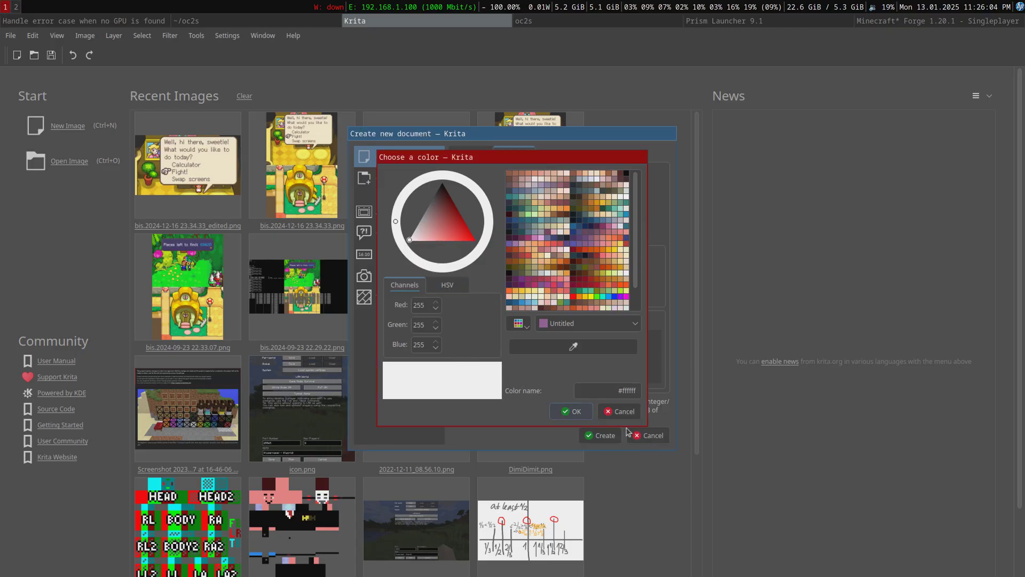
click(619, 411)
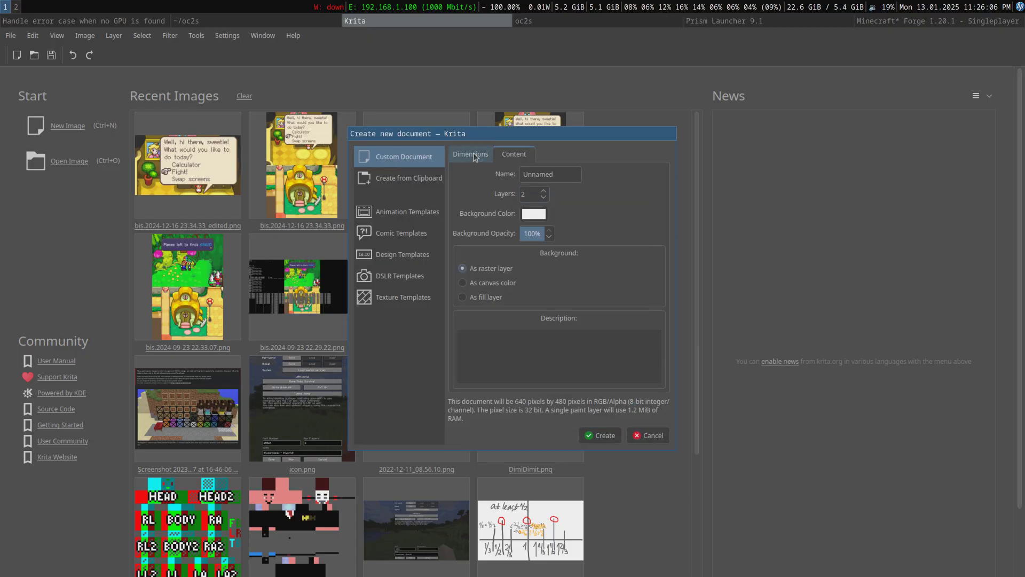
click(473, 157)
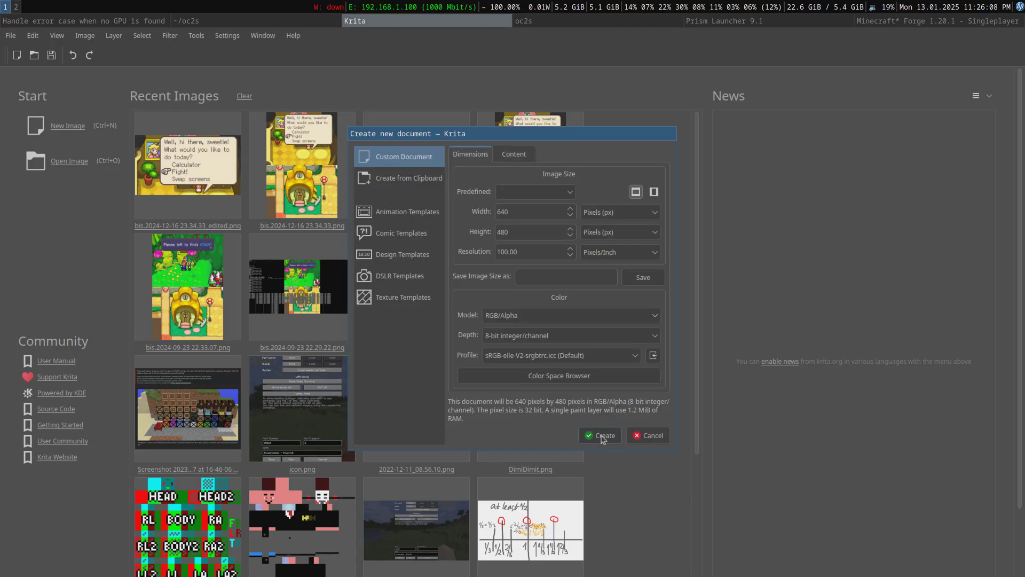
click(602, 437)
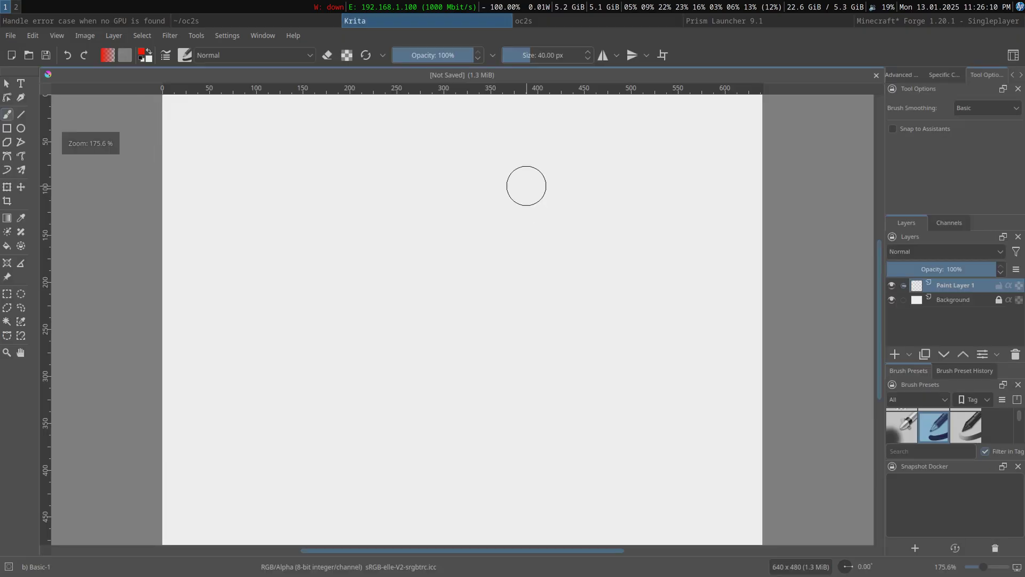
Set the brush size to 6.95 px and handwrite "This is slide" in red on two lines across the canvas.
scroll(285, 208, down, 2)
drag(513, 51, 515, 52)
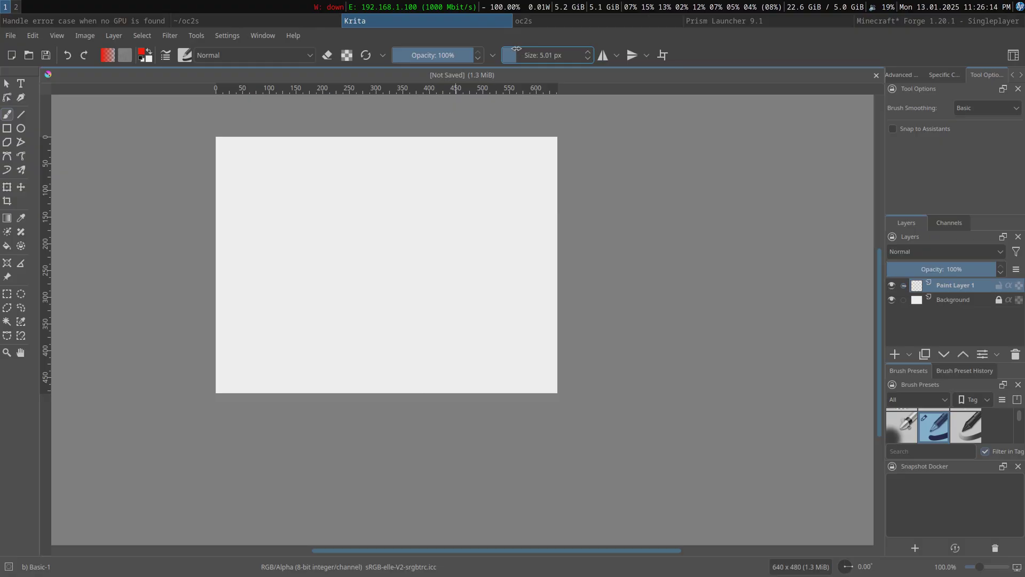
scroll(523, 49, up, 2)
mouse_move(260, 154)
mouse_down()
mouse_move(247, 209)
mouse_move(291, 217)
mouse_move(298, 230)
mouse_up()
mouse_move(308, 196)
mouse_down()
mouse_move(308, 213)
mouse_move(341, 205)
mouse_move(329, 231)
mouse_up()
click(306, 179)
drag(436, 203, 432, 240)
click(432, 183)
mouse_move(485, 212)
mouse_down()
mouse_move(485, 229)
mouse_move(450, 240)
mouse_up()
mouse_move(283, 289)
mouse_down()
mouse_move(265, 291)
mouse_move(255, 330)
mouse_up()
mouse_move(315, 256)
mouse_down()
mouse_move(303, 309)
mouse_move(329, 327)
mouse_move(374, 309)
mouse_move(391, 264)
mouse_move(382, 338)
mouse_up()
click(323, 280)
mouse_move(385, 327)
mouse_down()
mouse_move(398, 313)
mouse_move(418, 340)
mouse_up()
Change the brush colour to magenta and draw a large "1" after the word "slide".
right_click(419, 340)
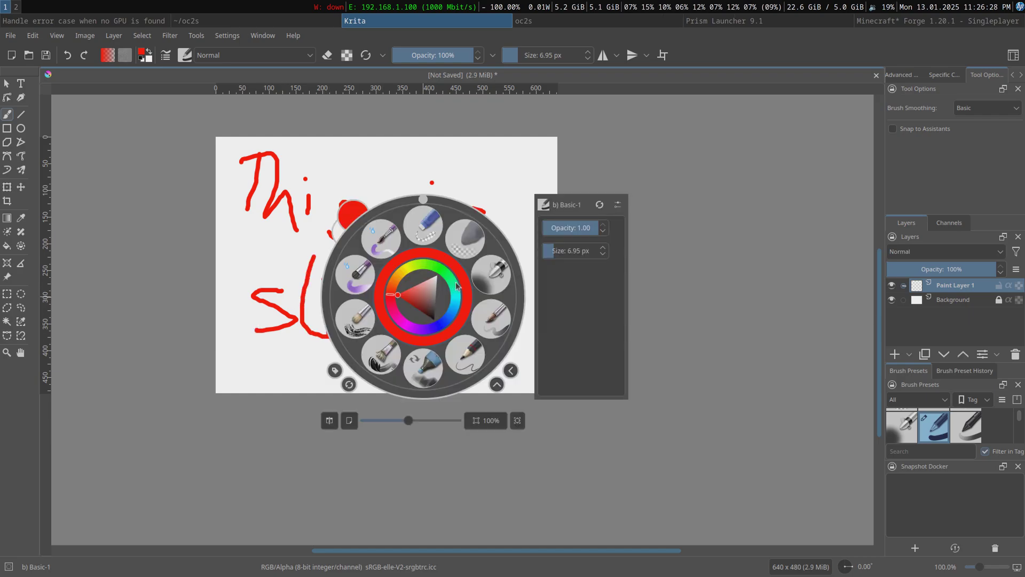
click(410, 334)
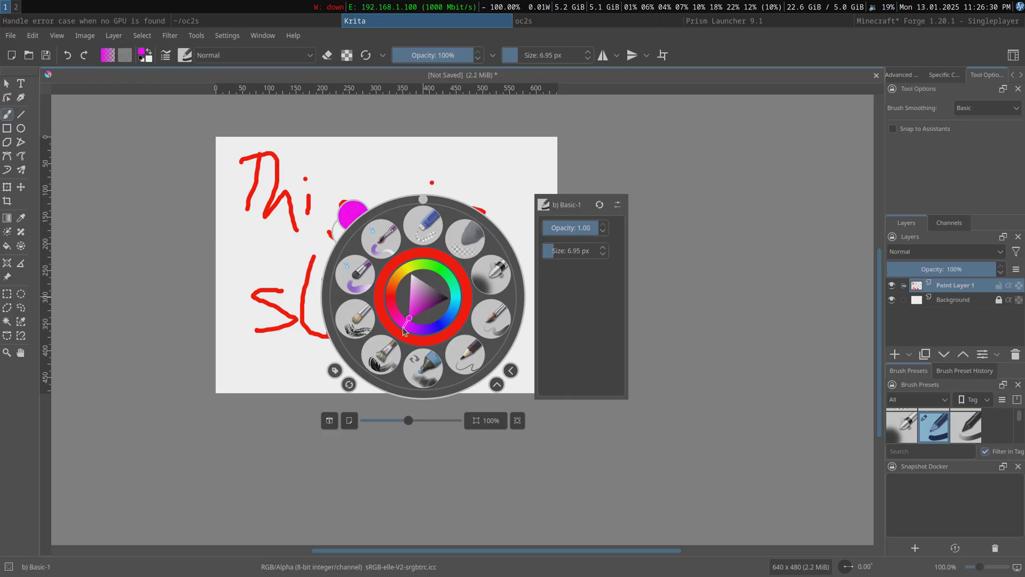
right_click(496, 343)
mouse_move(472, 329)
mouse_down()
mouse_move(482, 313)
mouse_move(486, 366)
mouse_up()
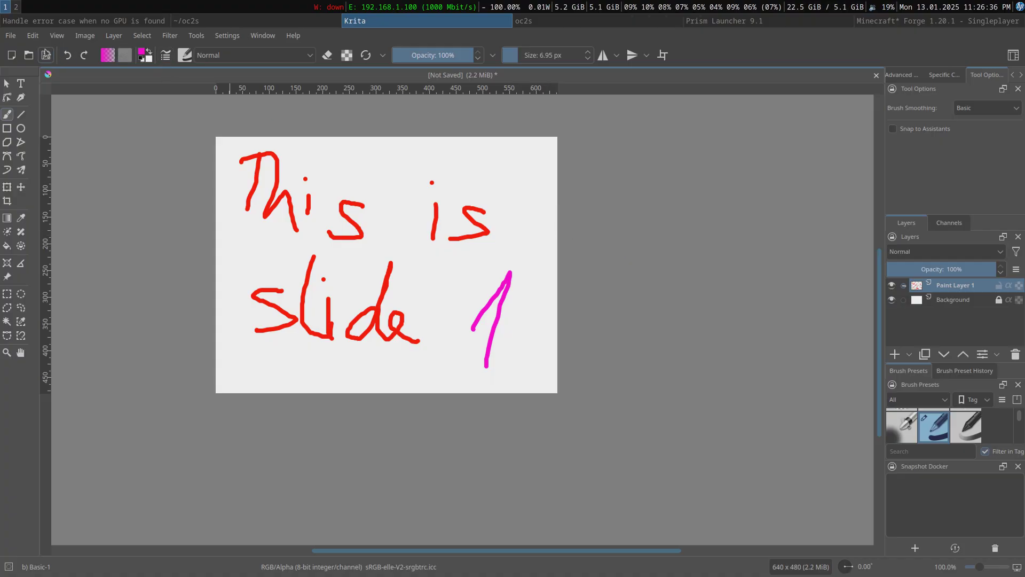
Start saving the drawing and browse to the oc2s folder in the home directory as its location.
key(ctrl+s)
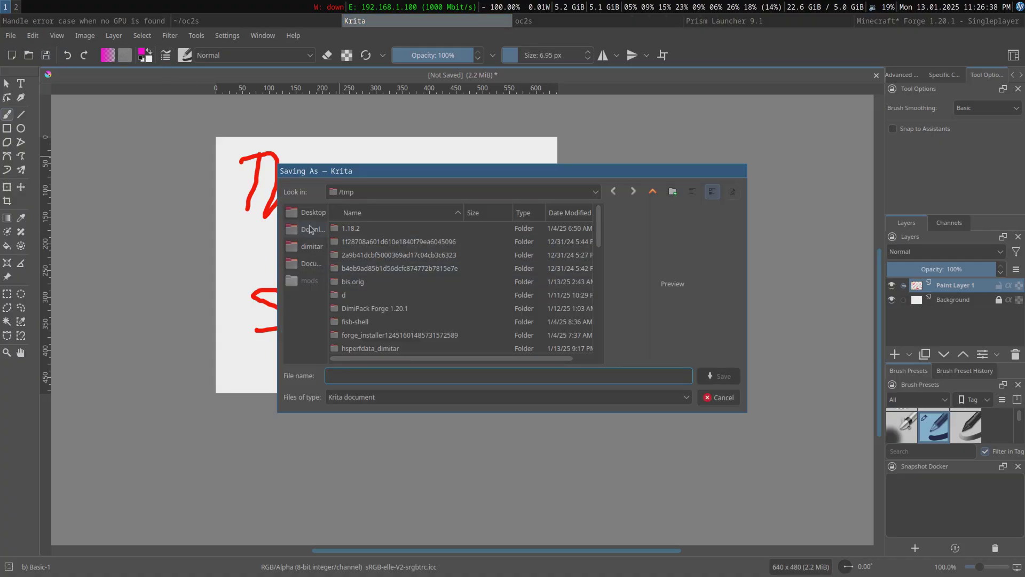
click(314, 240)
click(311, 263)
scroll(395, 277, down, 3)
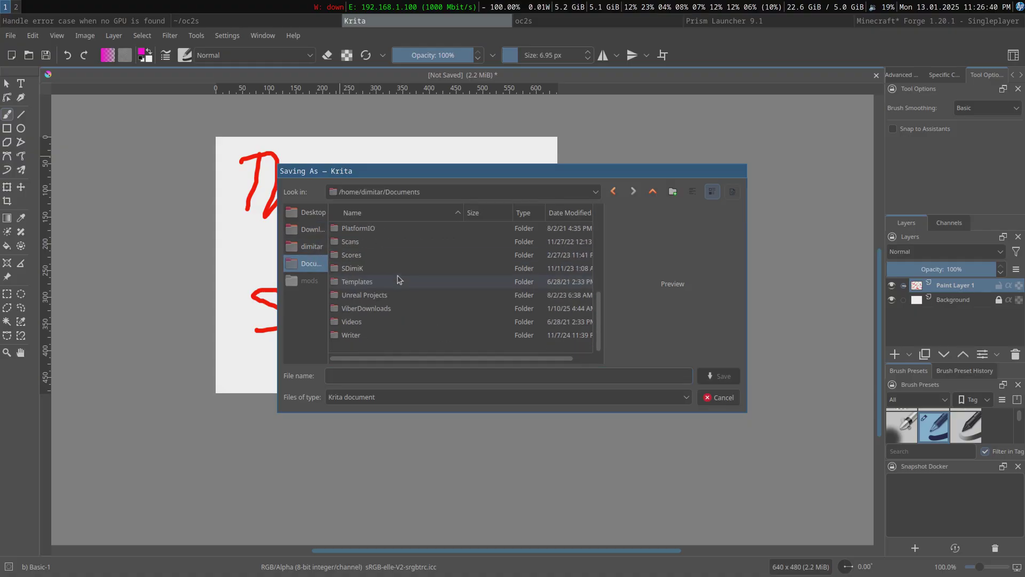
scroll(406, 280, down, 2)
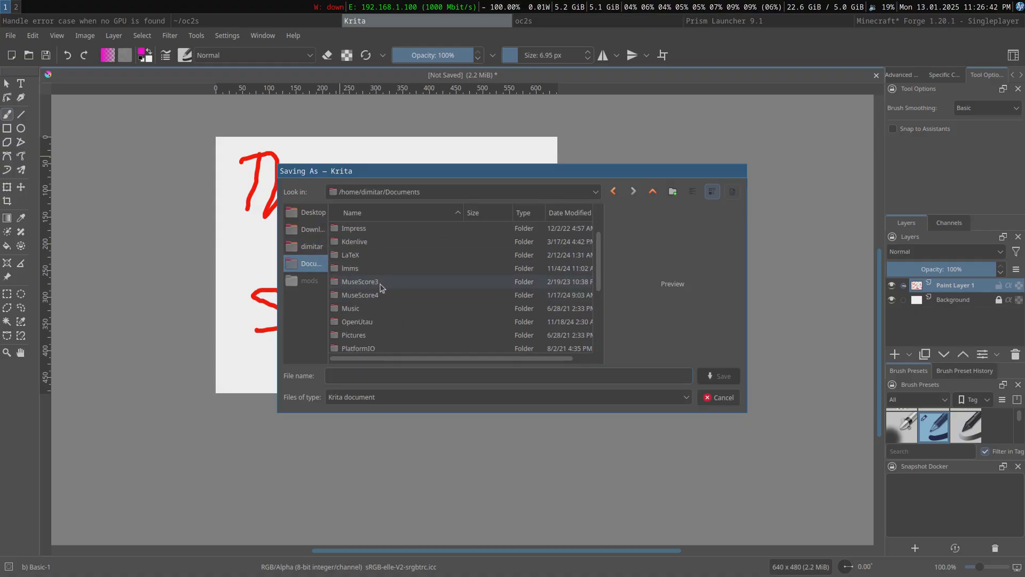
scroll(382, 296, down, 1)
scroll(406, 300, down, 1)
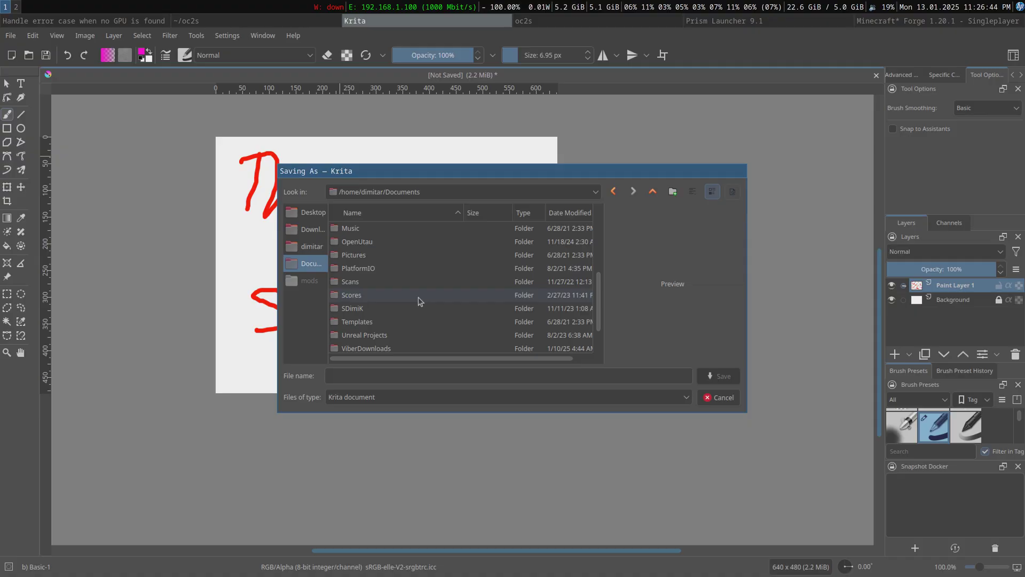
scroll(420, 302, up, 2)
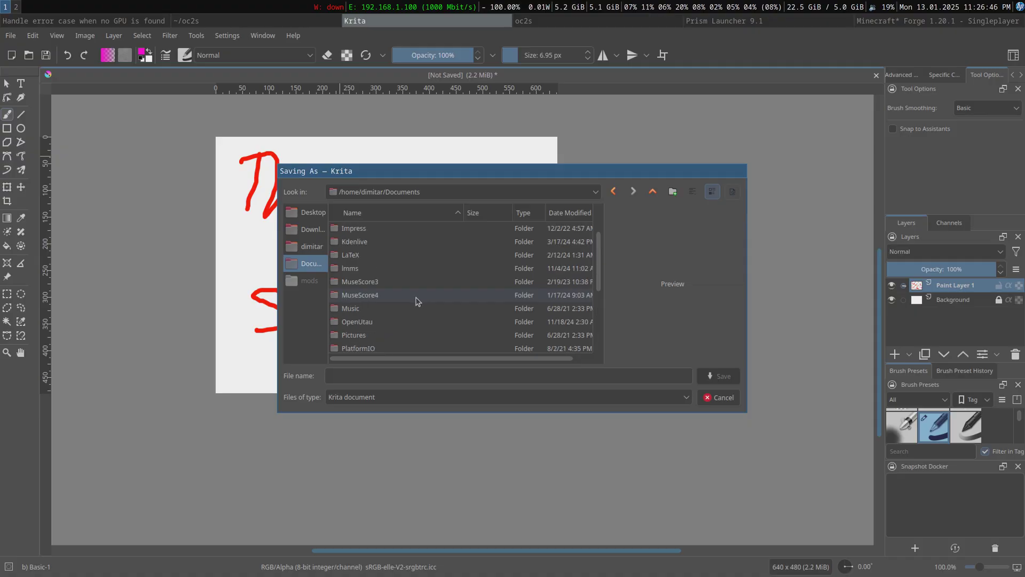
scroll(403, 292, up, 2)
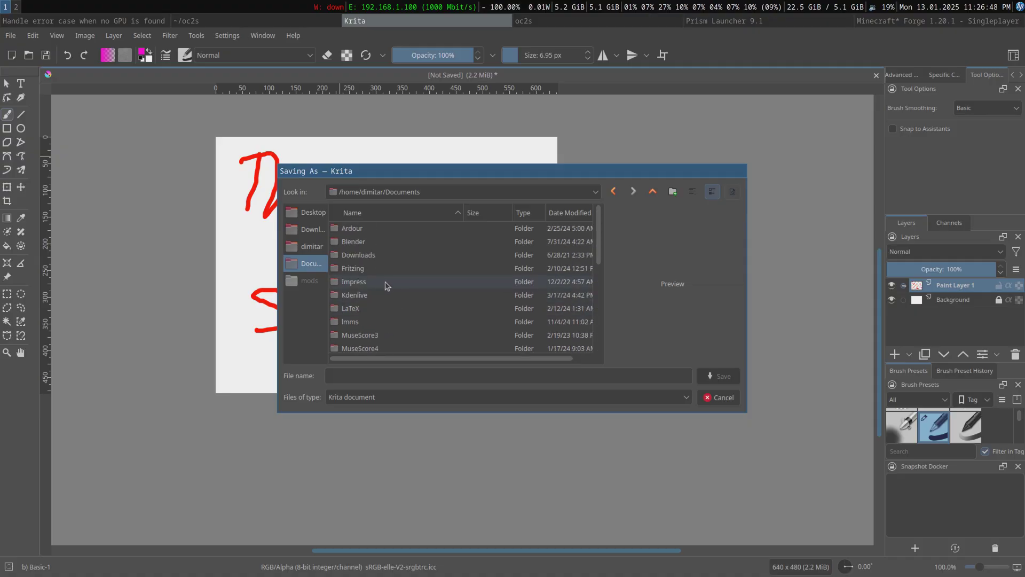
scroll(392, 269, down, 1)
click(308, 234)
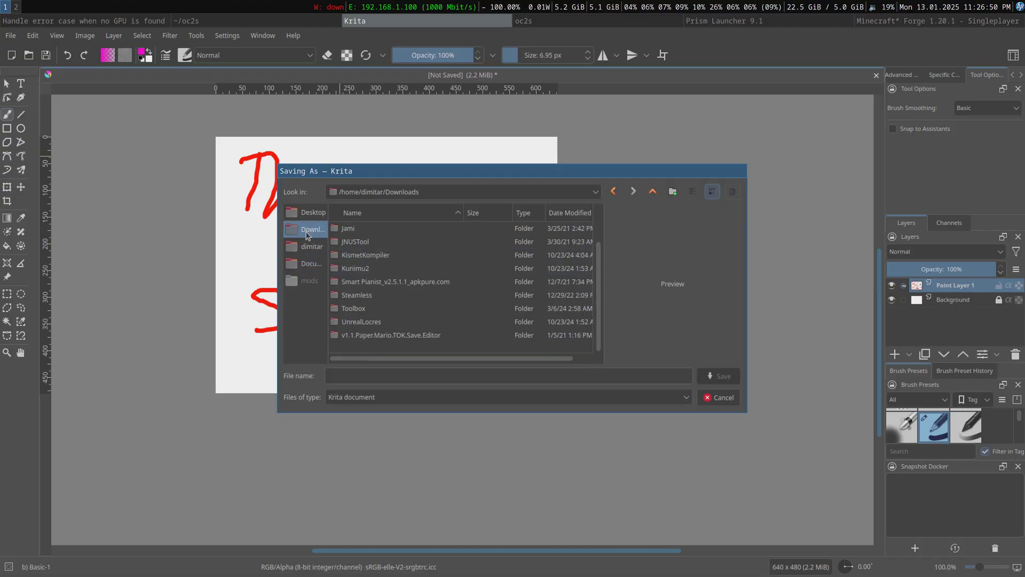
click(309, 247)
scroll(406, 282, down, 5)
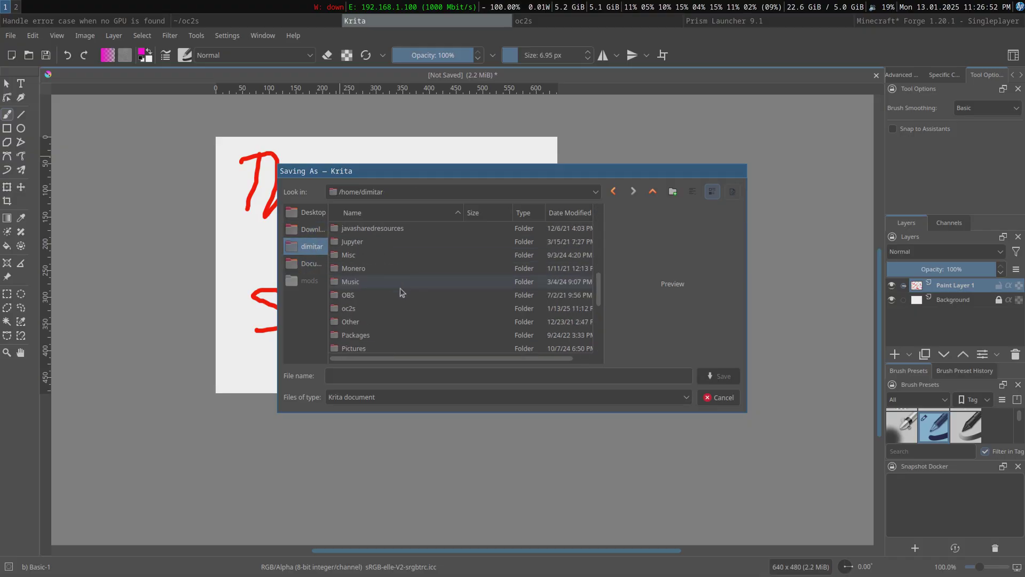
double_click(359, 269)
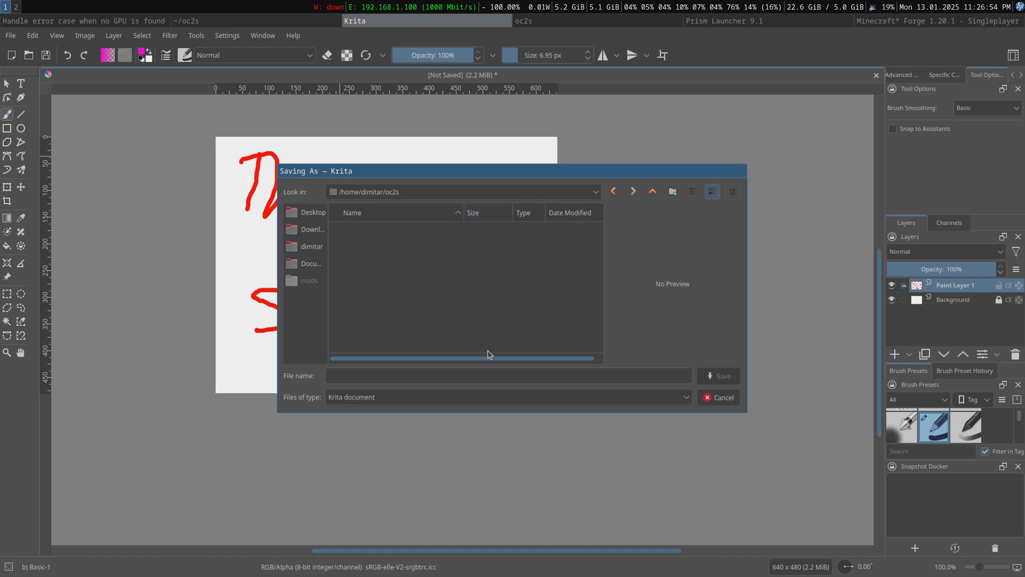
Save the drawing as a PNG image named slide001, accepting the offered export options.
click(489, 398)
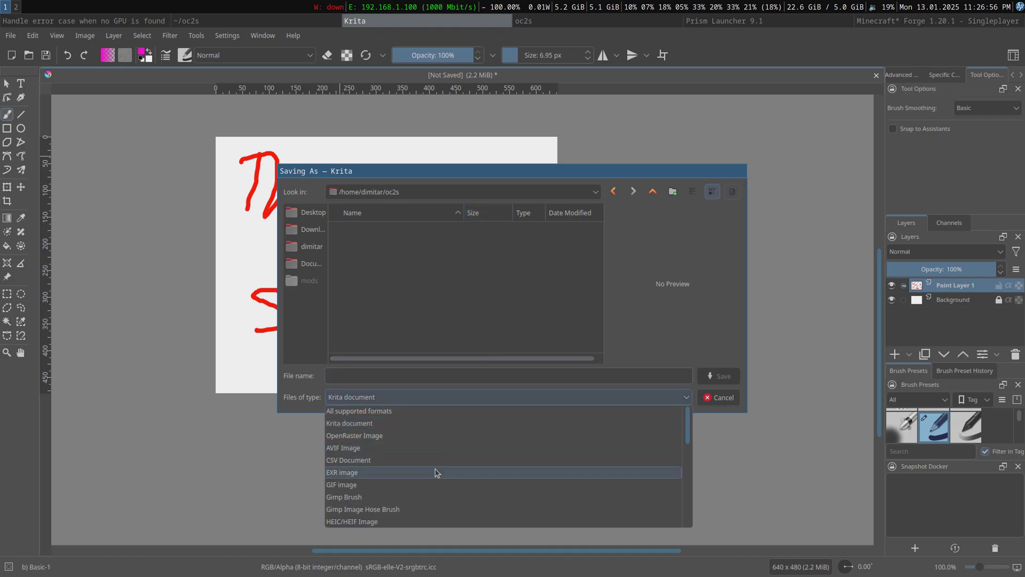
scroll(406, 491, down, 3)
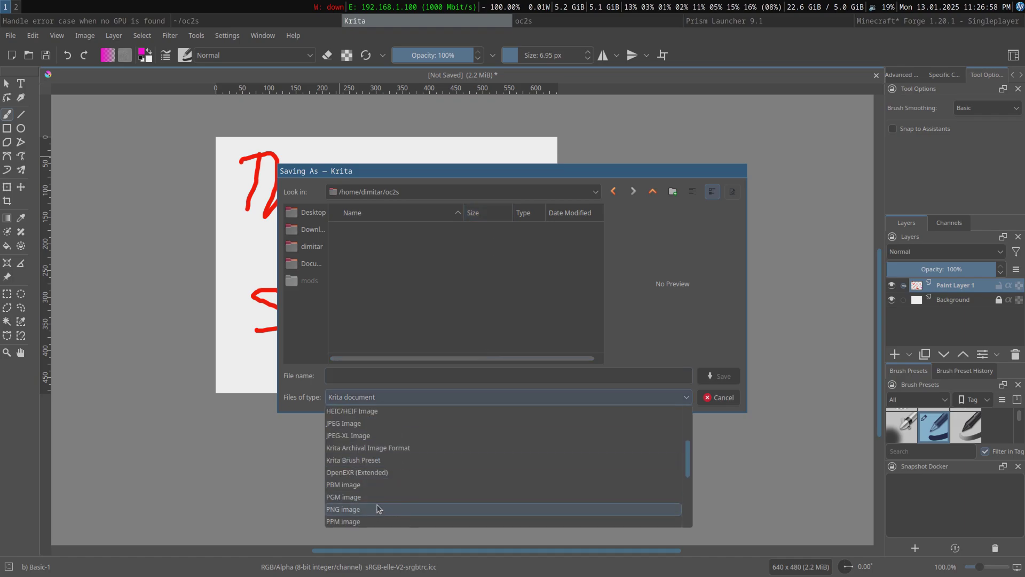
click(378, 508)
click(412, 375)
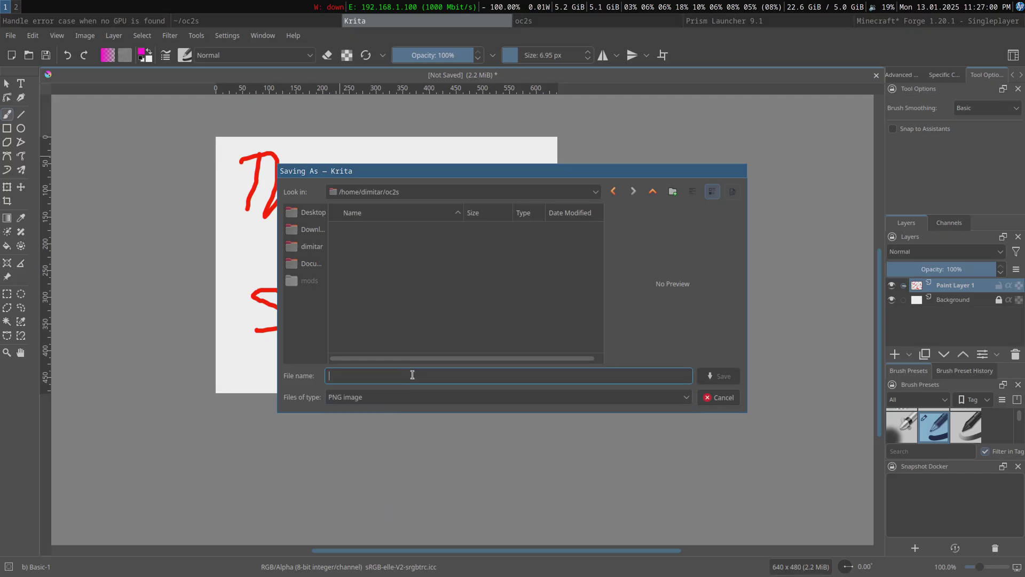
text(slide0)
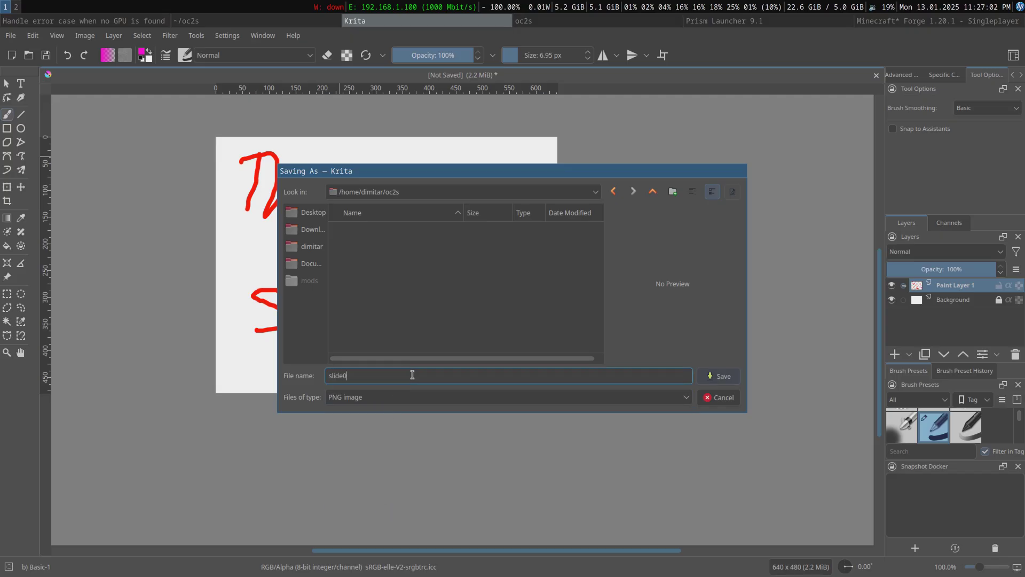
text(00)
key(BackSpace)
text(11)
text(0)
key(BackSpace)
text(0)
key(Return)
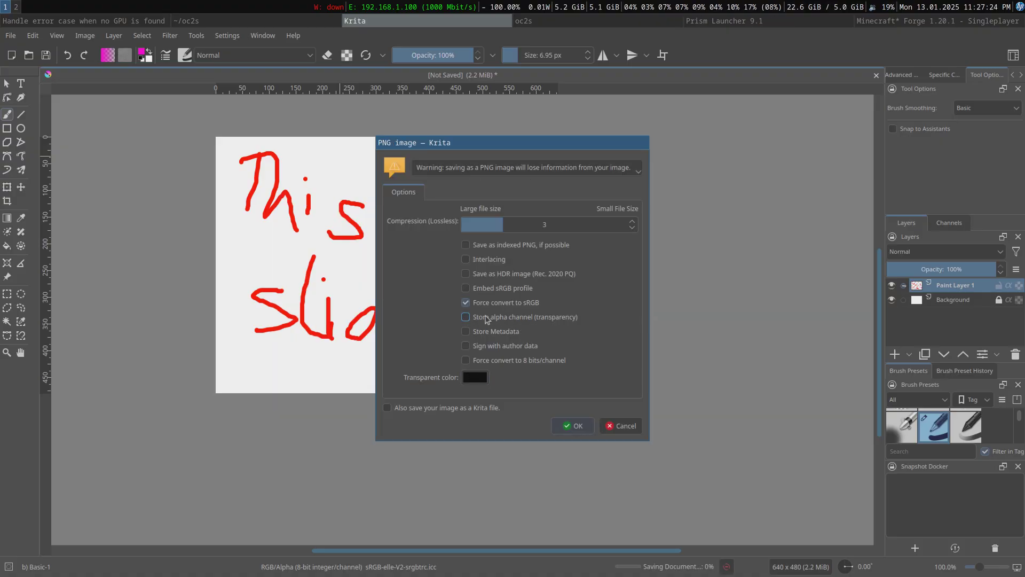
click(570, 427)
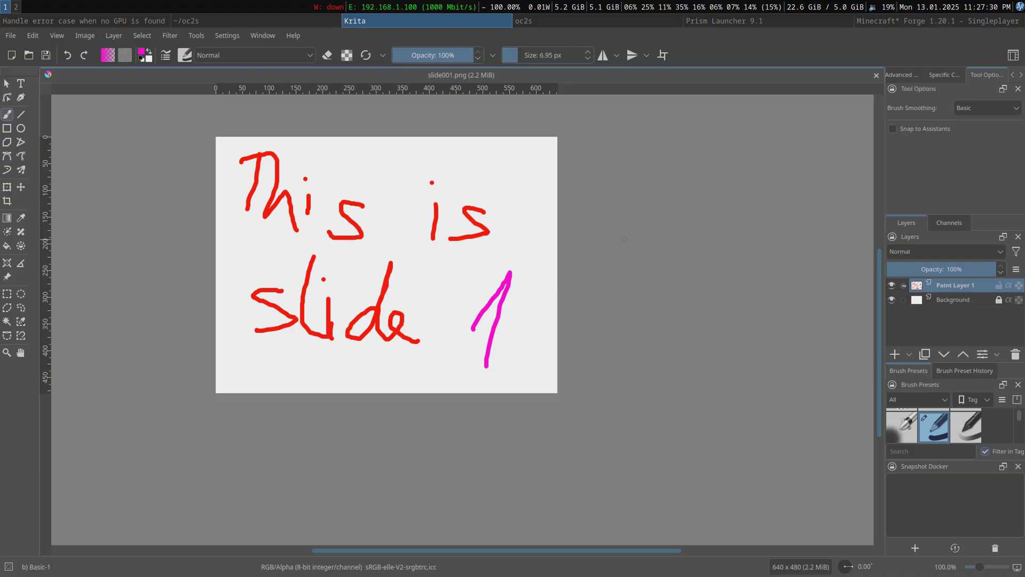
Undo all the handwritten strokes until the canvas is blank.
key(ctrl+z)
key(ctrl+z)
key(ctrl+z)
key(ctrl+z)
key(ctrl+z)
key(ctrl+z)
key(ctrl+z)
key(ctrl+z)
key(ctrl+z)
key(ctrl+z)
key(ctrl+z)
key(ctrl+z)
key(ctrl+z)
key(ctrl+z)
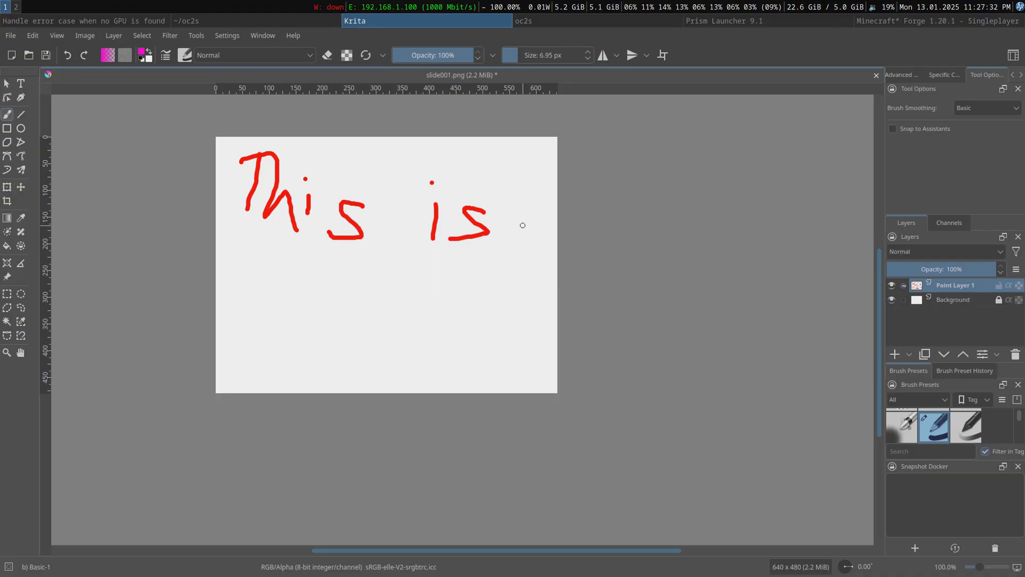
key(ctrl+z)
key(ctrl+z)
Launch LibreOffice Impress, create a presentation from the Focus template and open its second slide.
key(super+d)
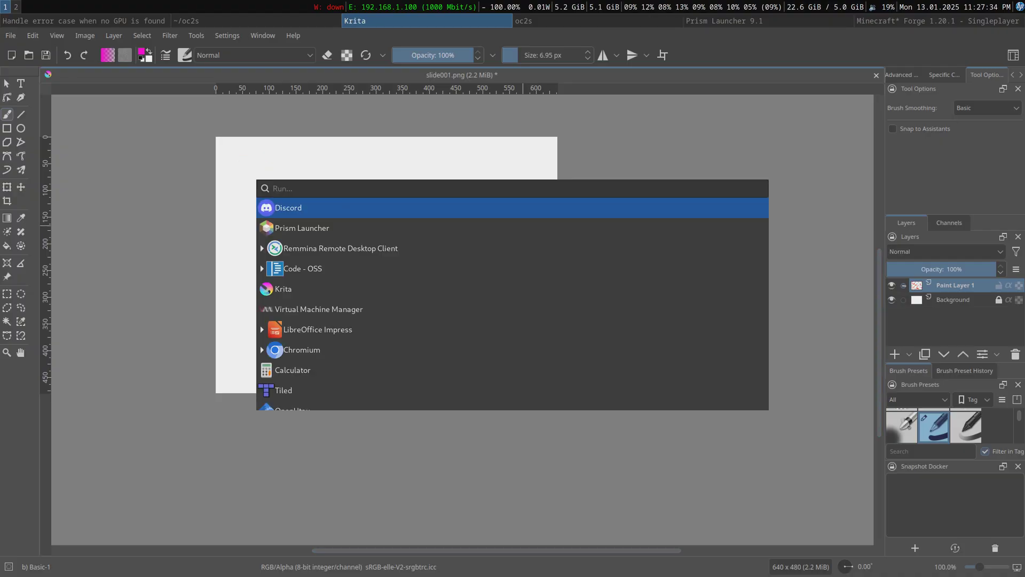
text(libre)
key(Return)
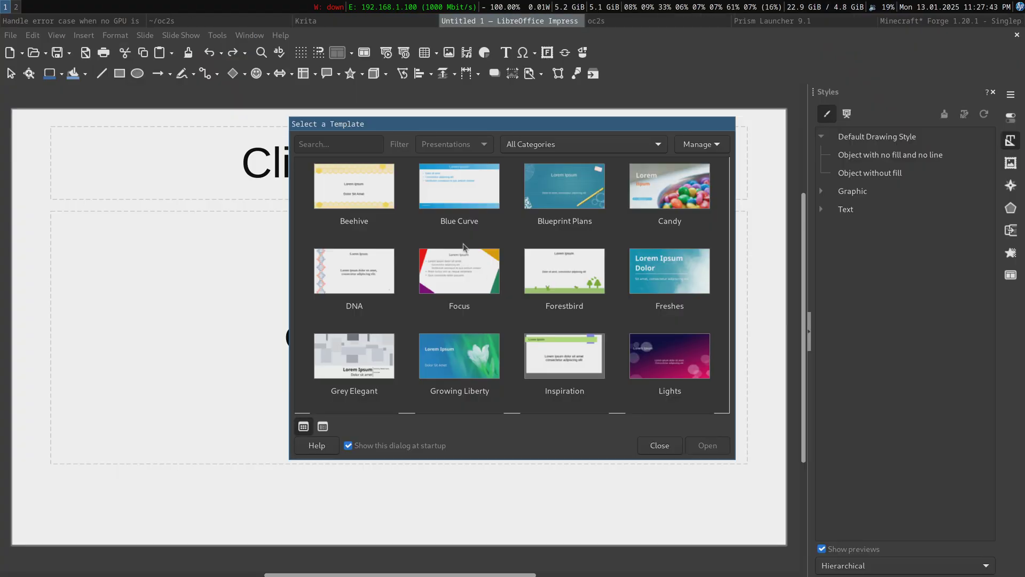
double_click(463, 247)
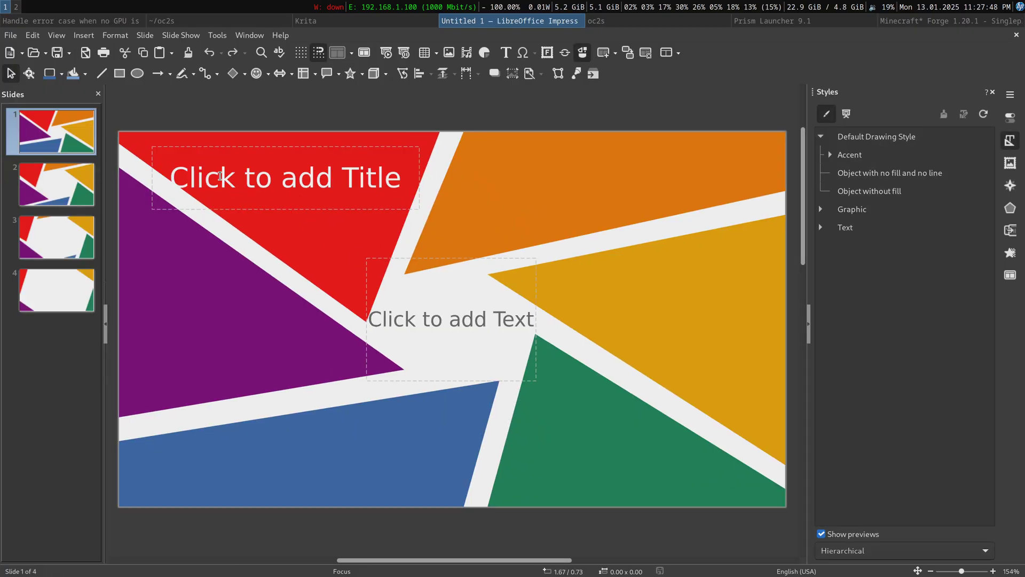
click(69, 187)
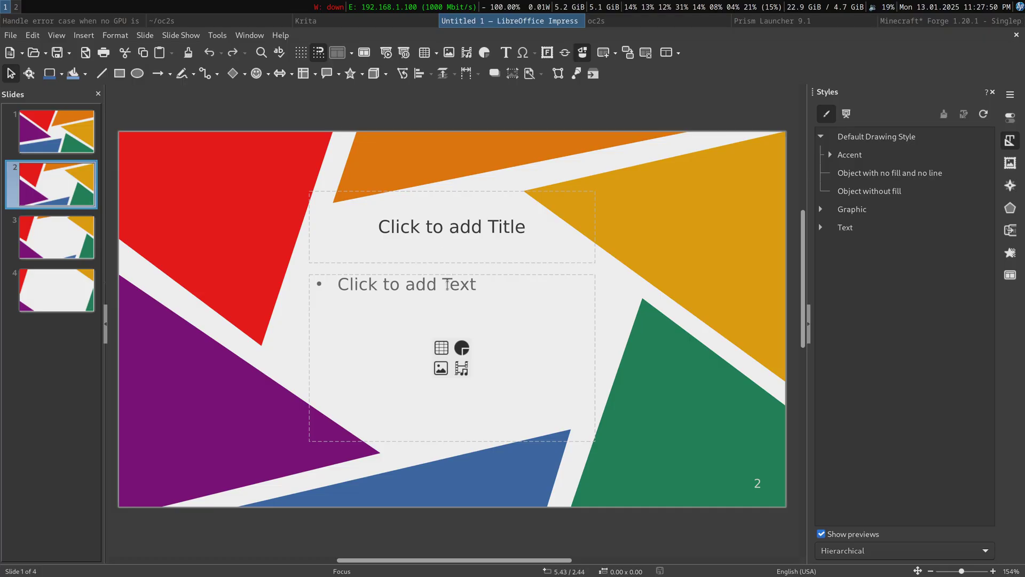
Title the second slide "Hello!" and enter "This is slide 2!" as its body text without a bullet.
click(454, 228)
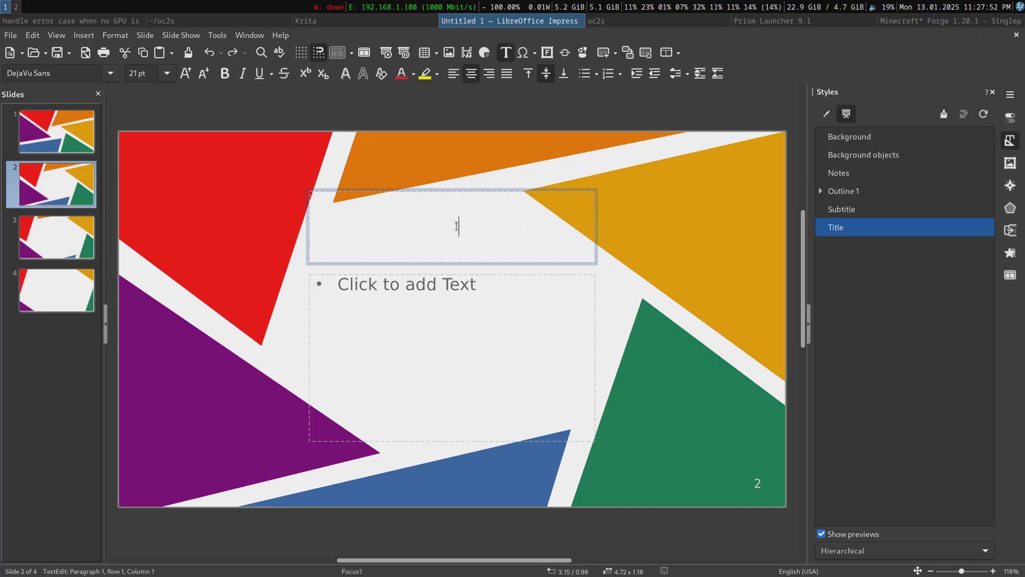
text(Hello!)
click(447, 286)
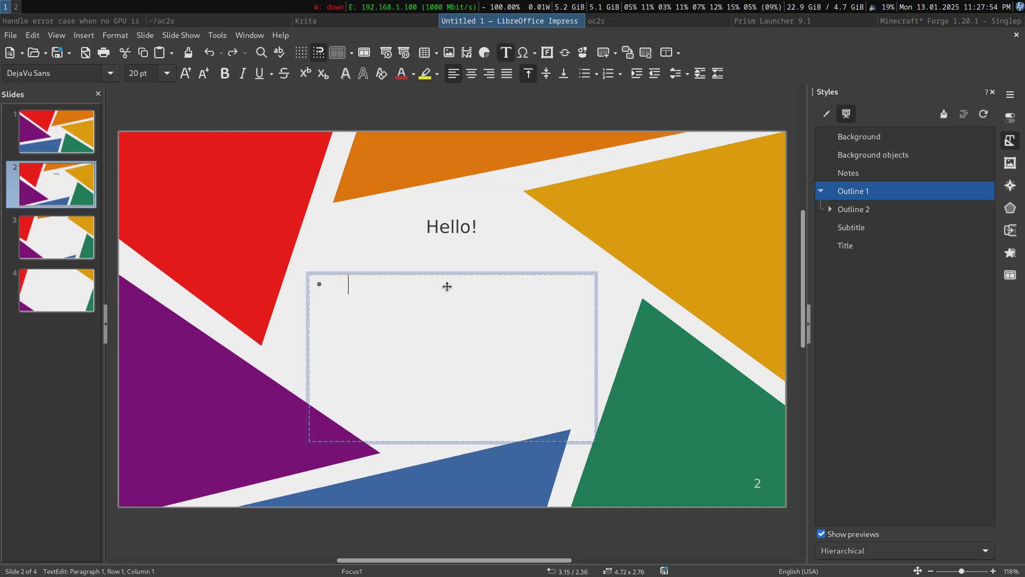
text(This is slide 2!)
key(Home)
key(BackSpace)
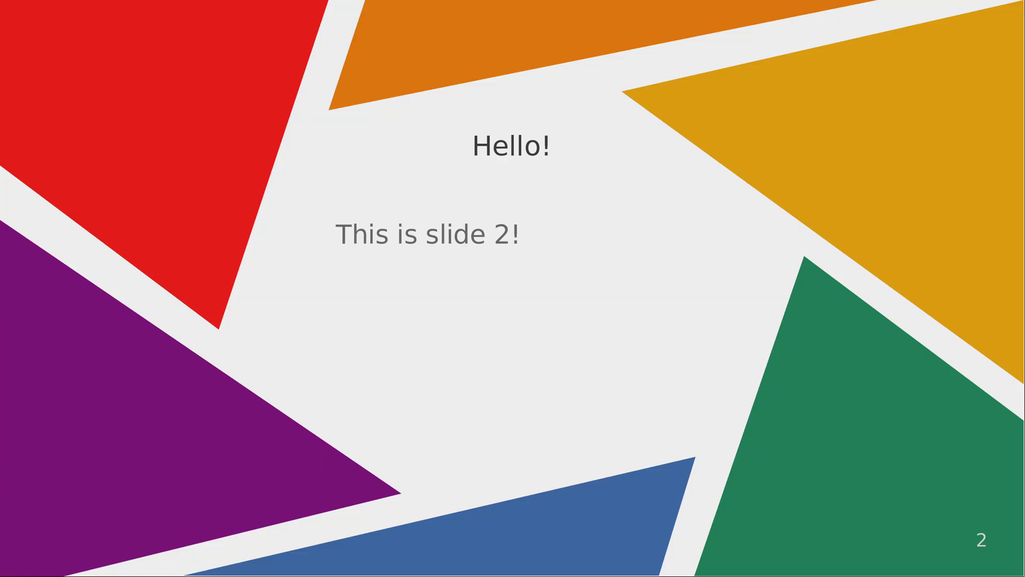
Leave the slide show, switch to Krita and paste the captured slide as a new layer, interpreting its colors as Web (sRGB).
key(Escape)
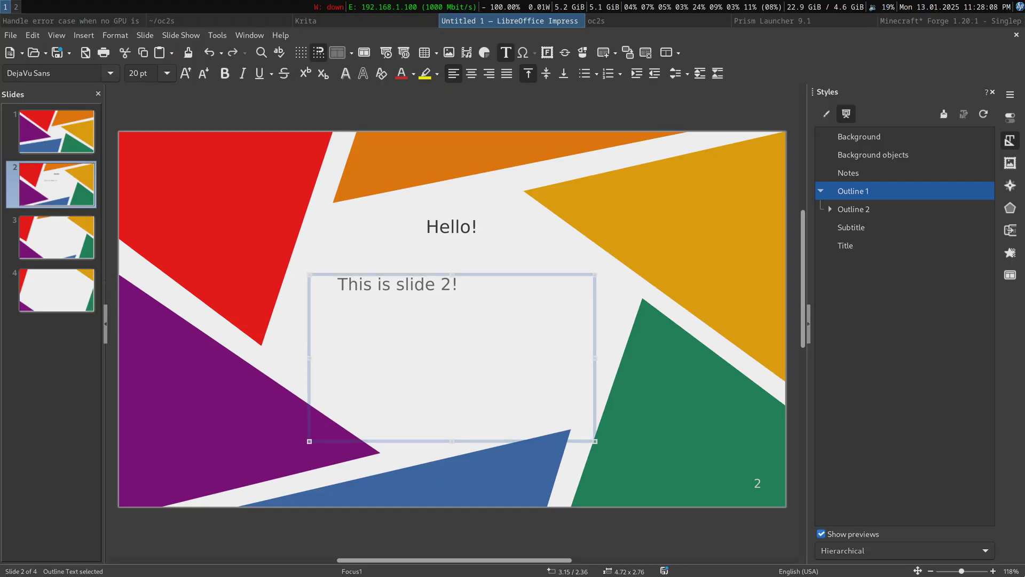
key(super+Left)
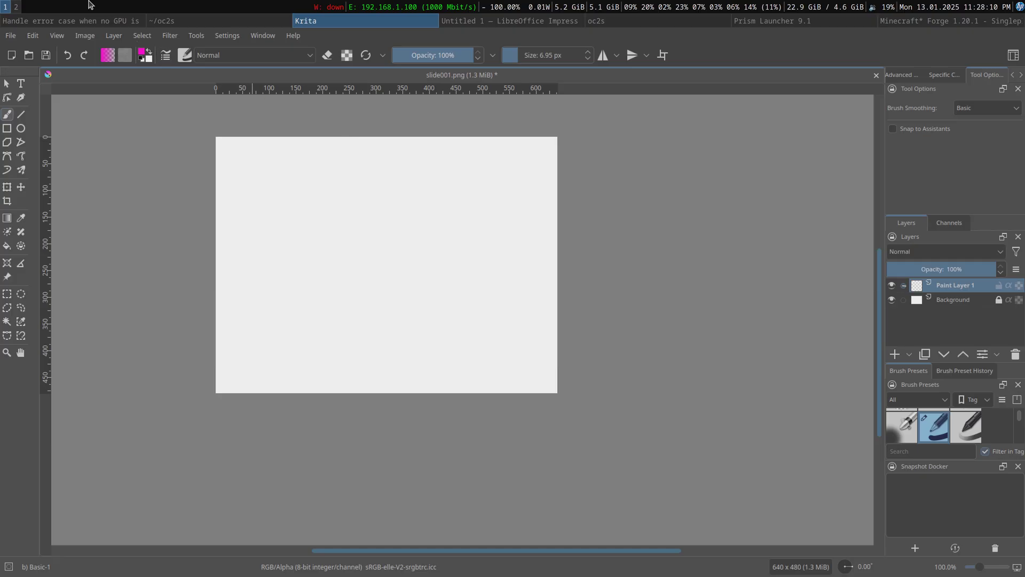
click(32, 35)
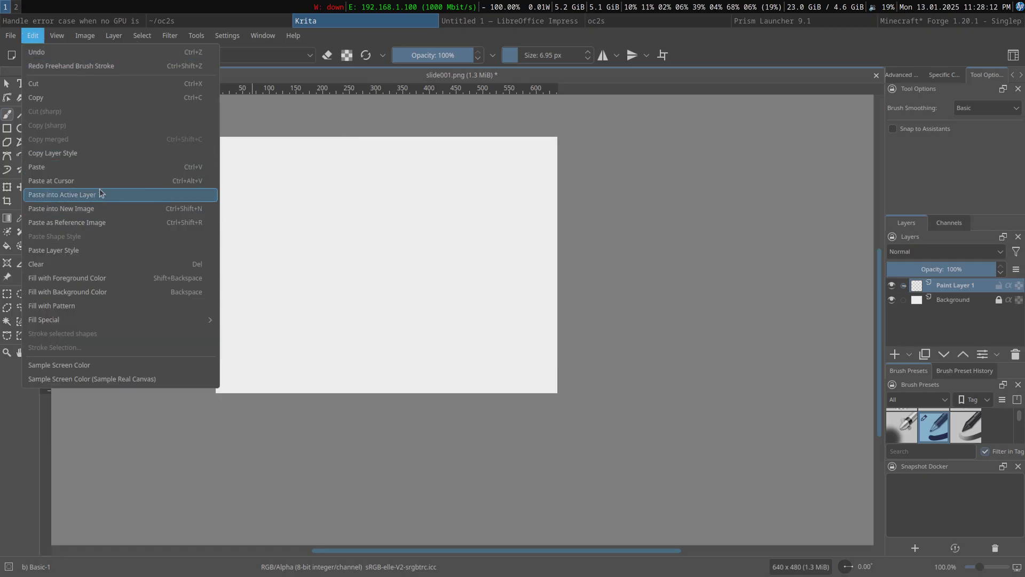
click(110, 167)
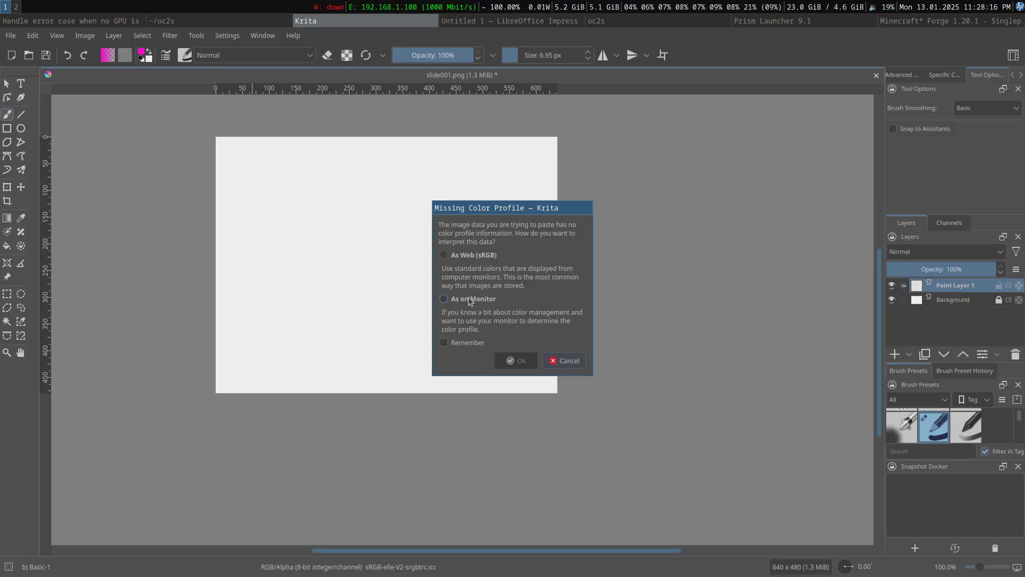
click(478, 260)
click(529, 360)
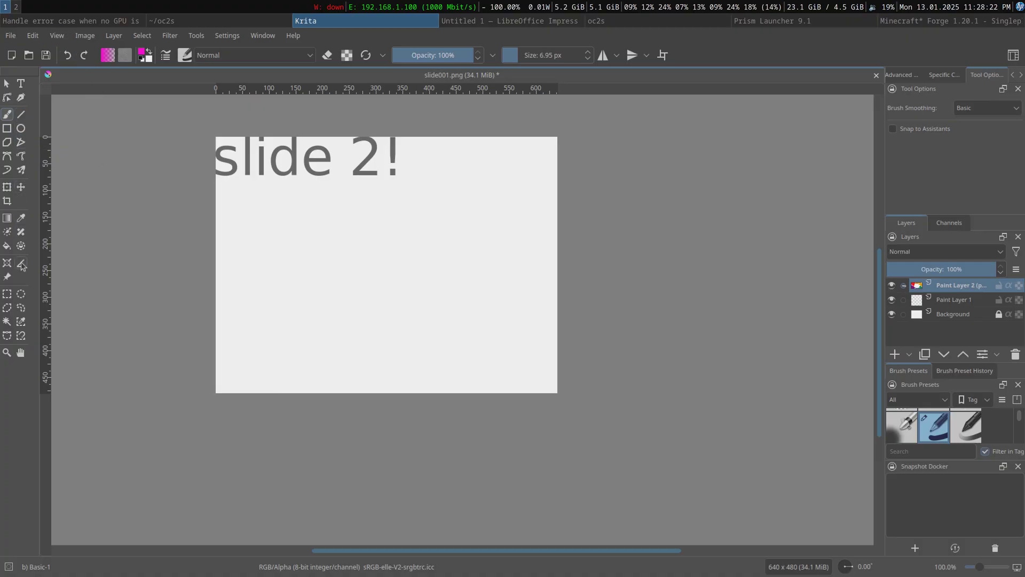
Transform the pasted slide layer with the Nearest Neighbor filter and set its linked width and height scale to 10%.
click(7, 189)
scroll(977, 161, down, 2)
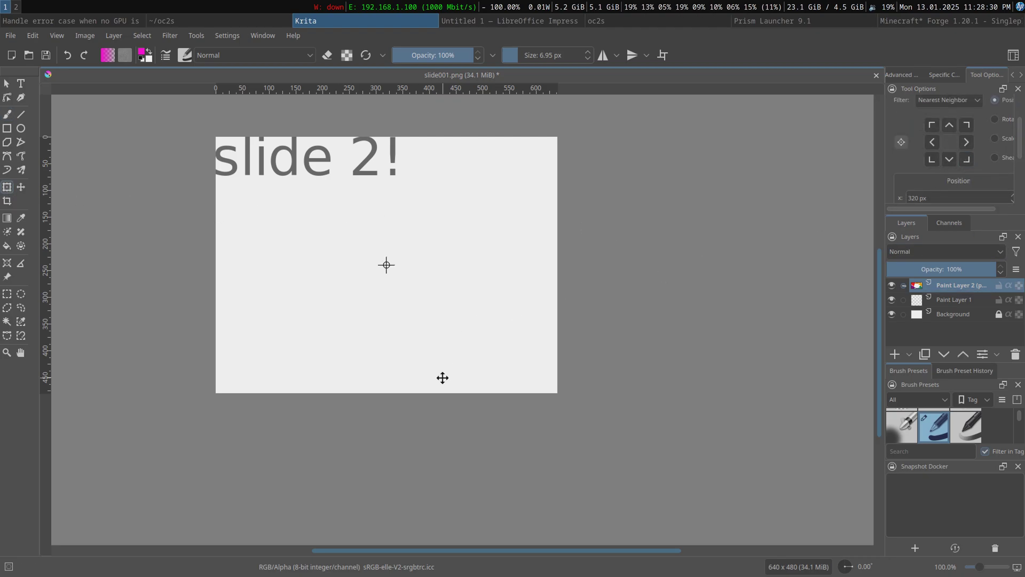
scroll(1022, 151, down, 2)
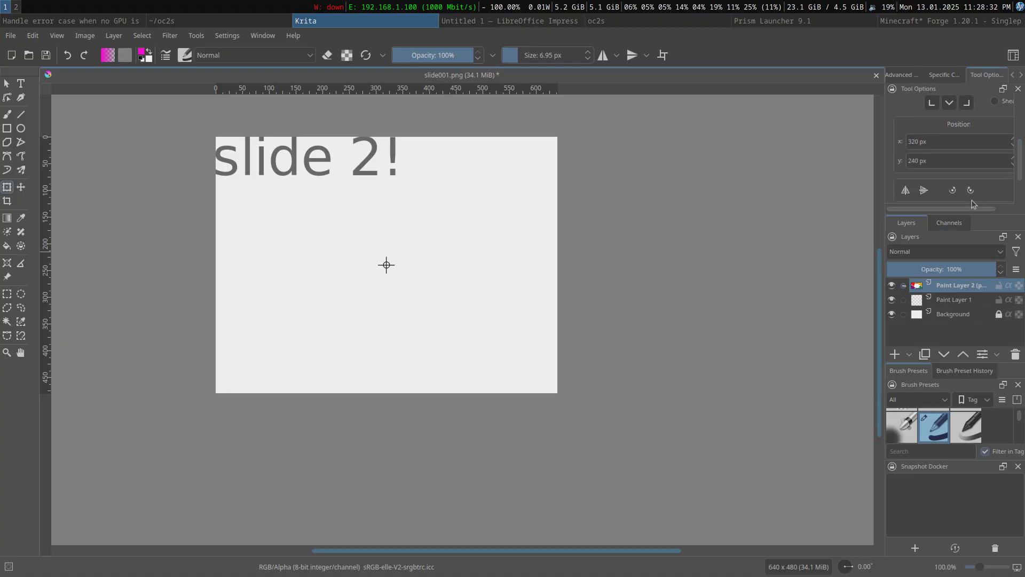
scroll(982, 181, up, 8)
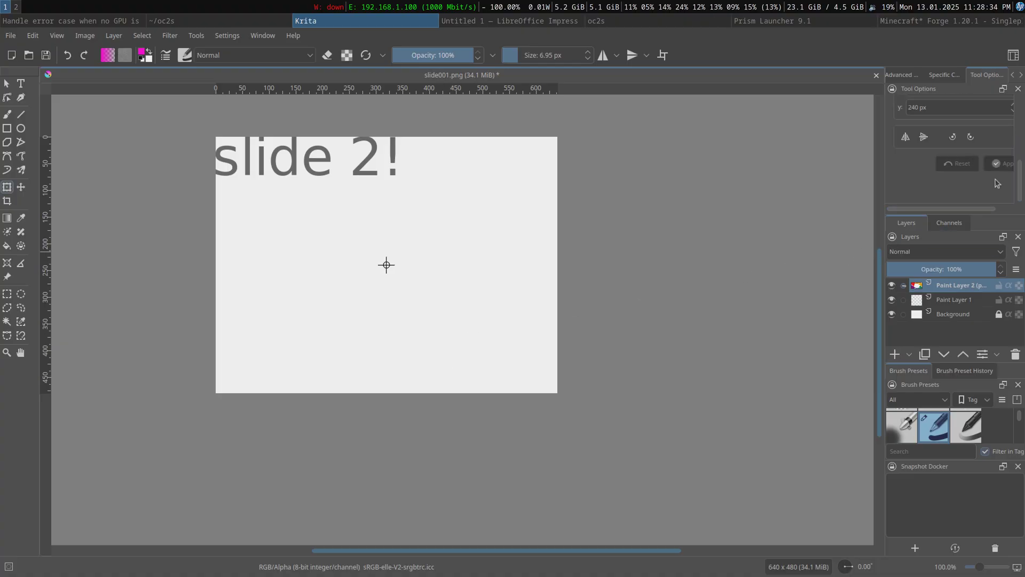
scroll(971, 155, up, 3)
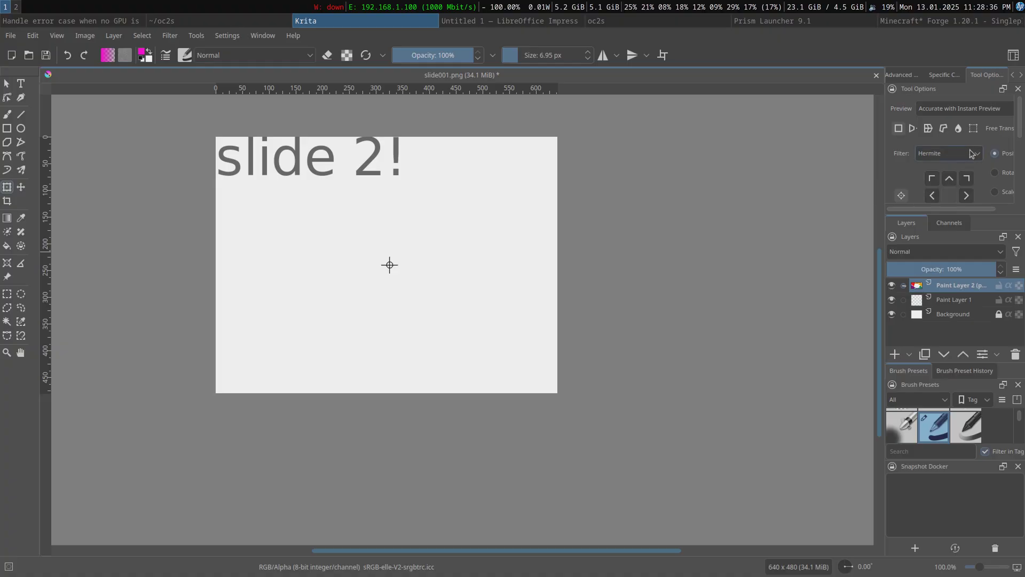
scroll(971, 154, up, 1)
scroll(971, 153, right, 2)
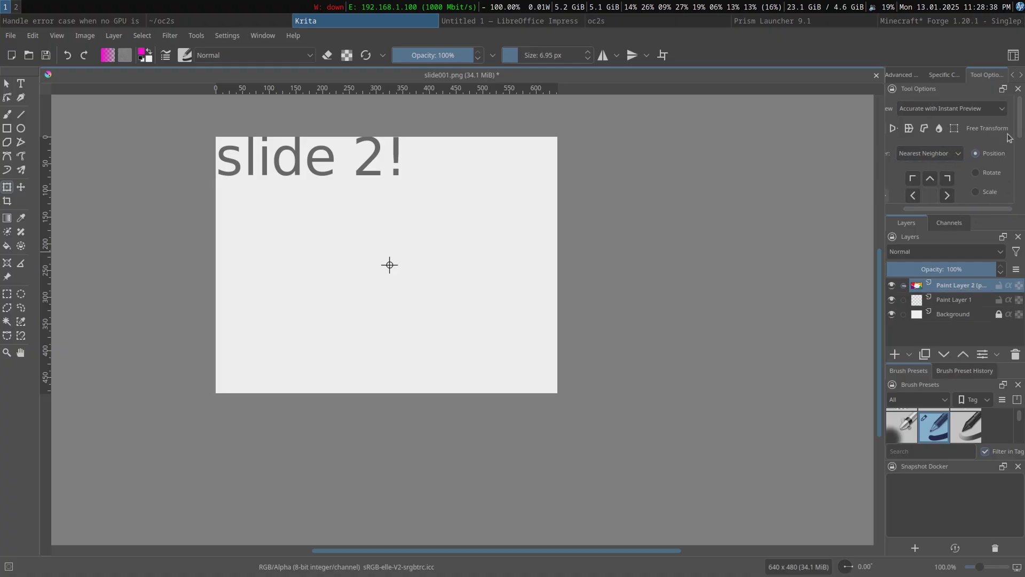
scroll(1020, 130, down, 3)
click(992, 150)
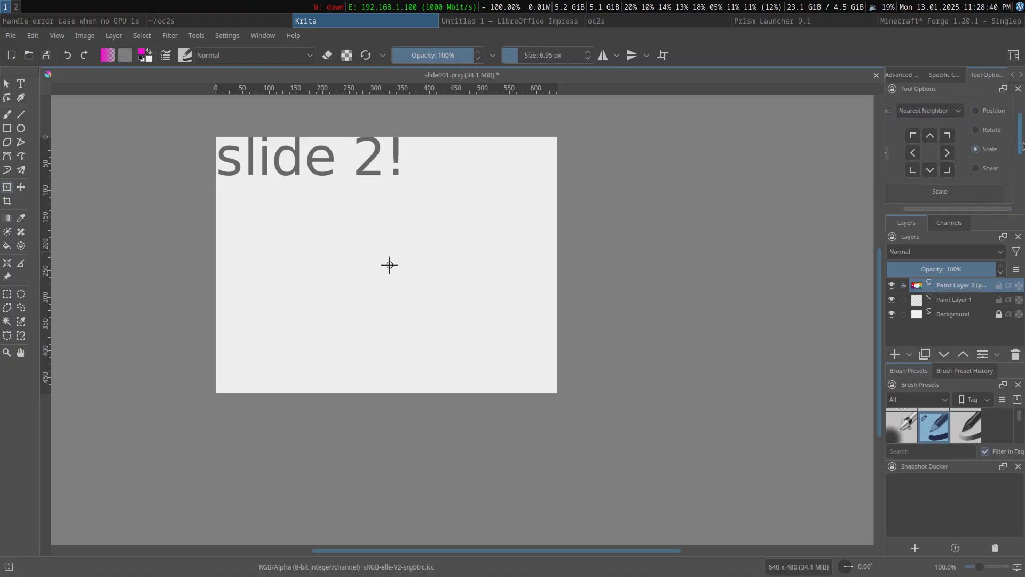
scroll(1023, 146, down, 3)
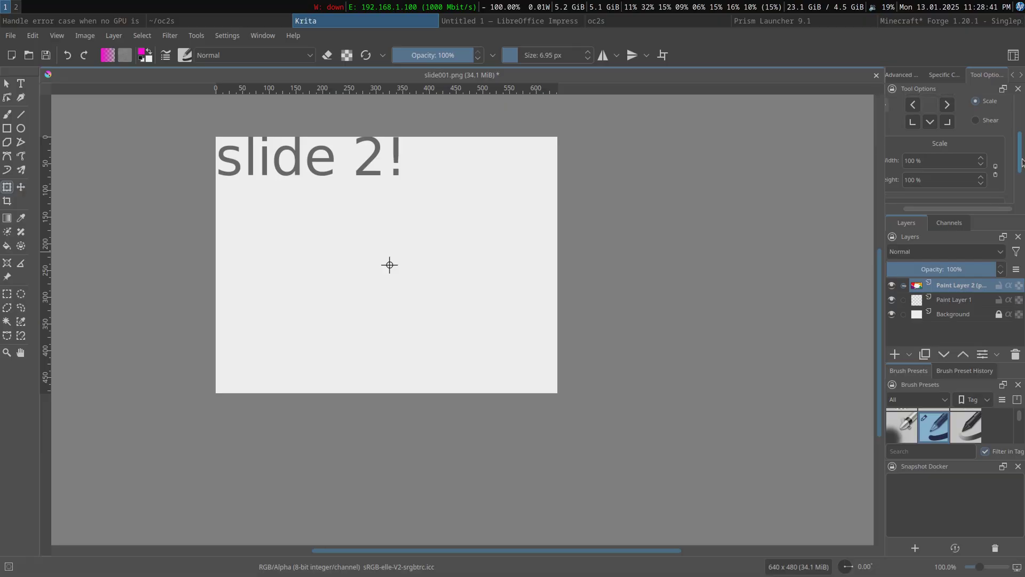
click(981, 163)
click(980, 164)
click(981, 163)
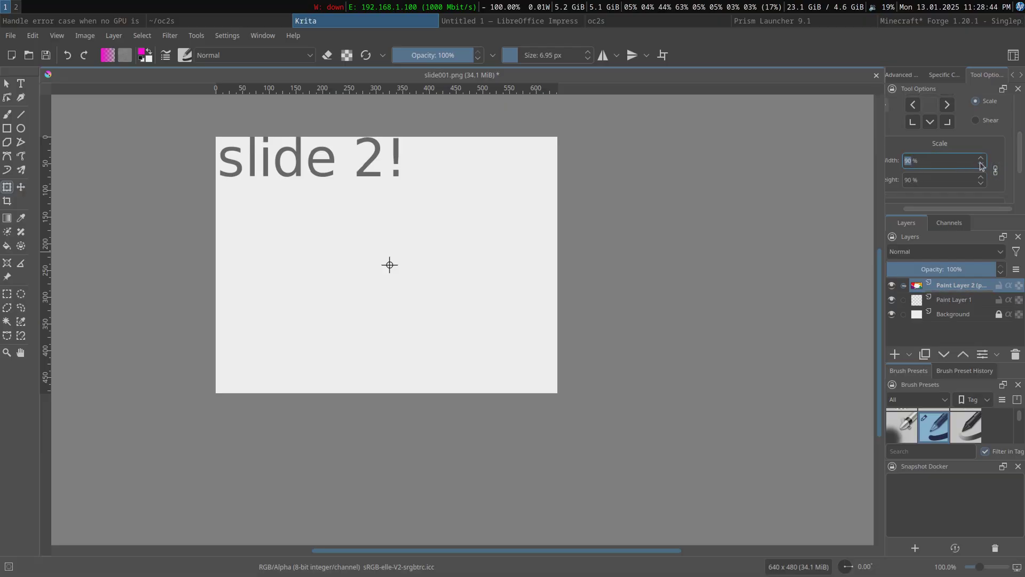
click(980, 163)
text(10)
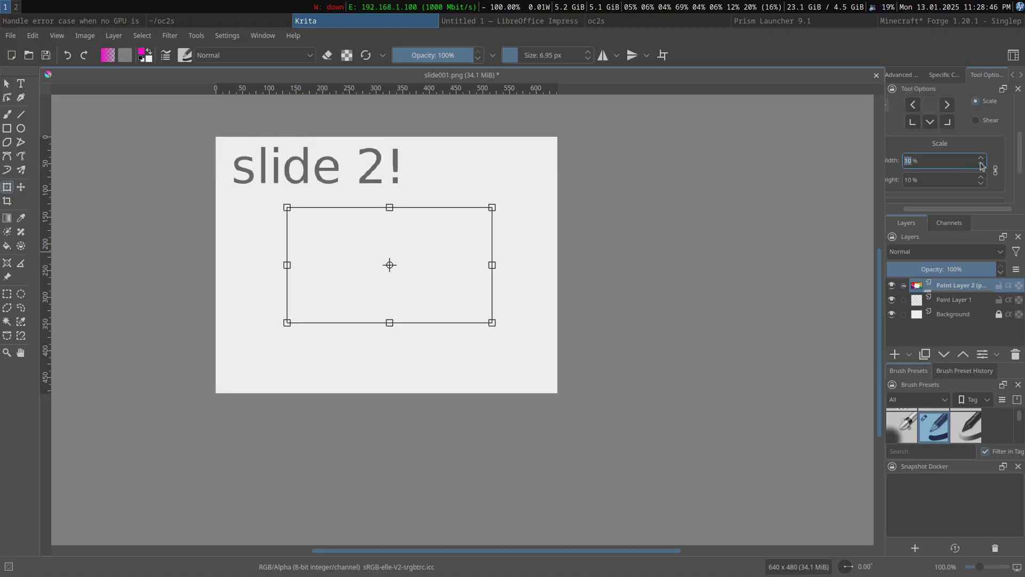
Enlarge the slide layer to about 22% so it covers the full canvas height, and apply the transformation.
drag(492, 207, 607, 109)
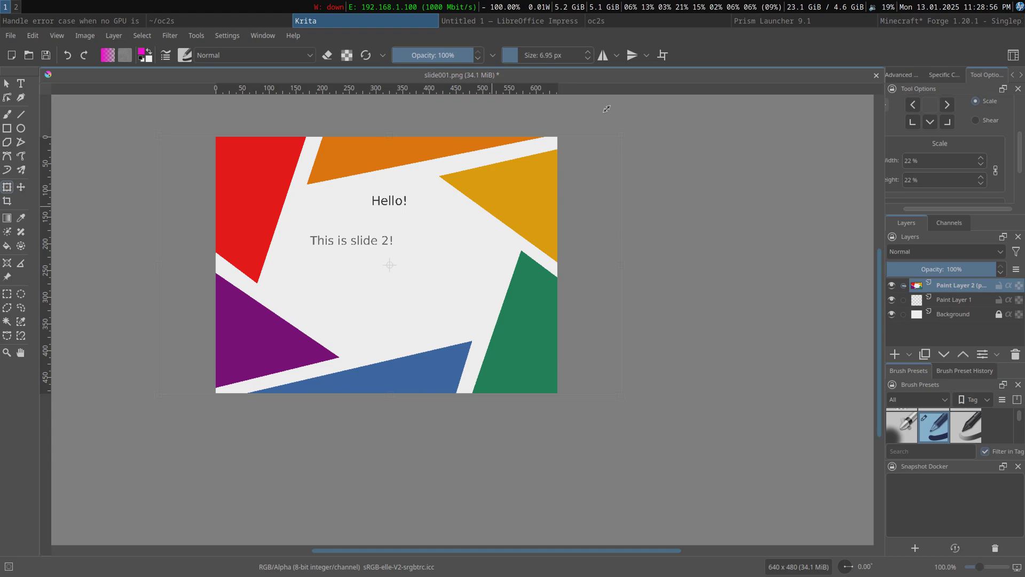
drag(606, 109, 550, 142)
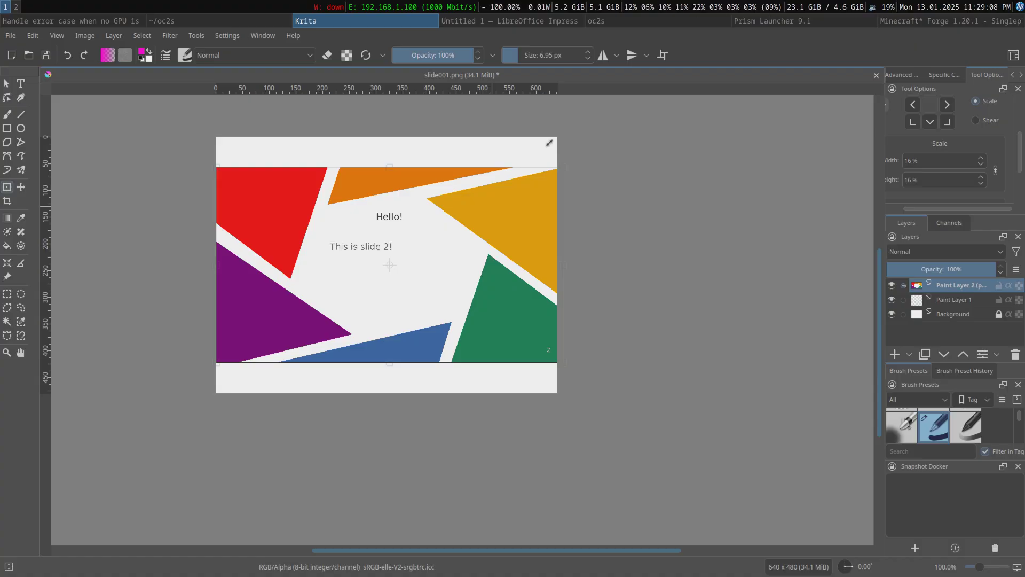
drag(549, 143, 598, 102)
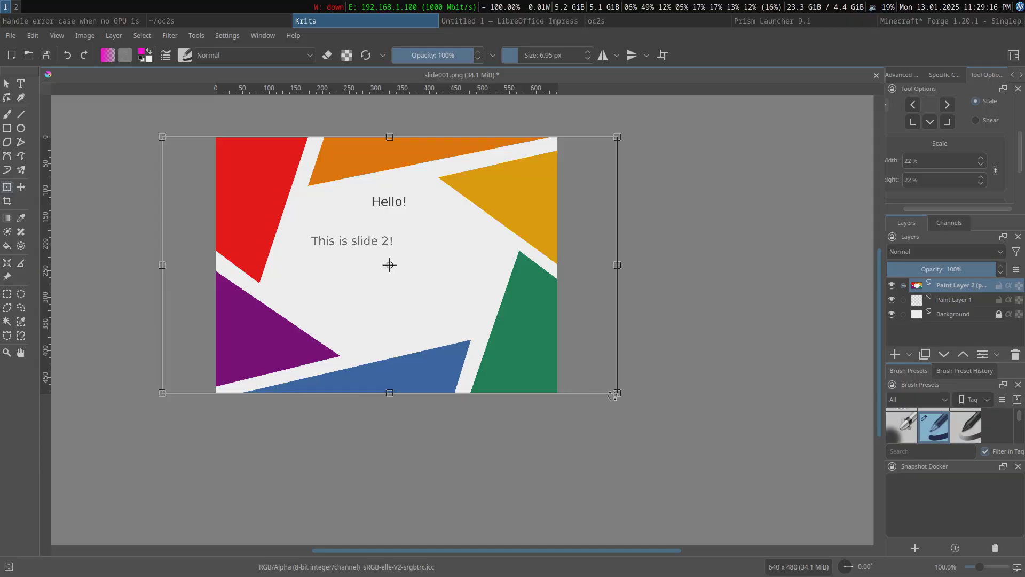
key(Return)
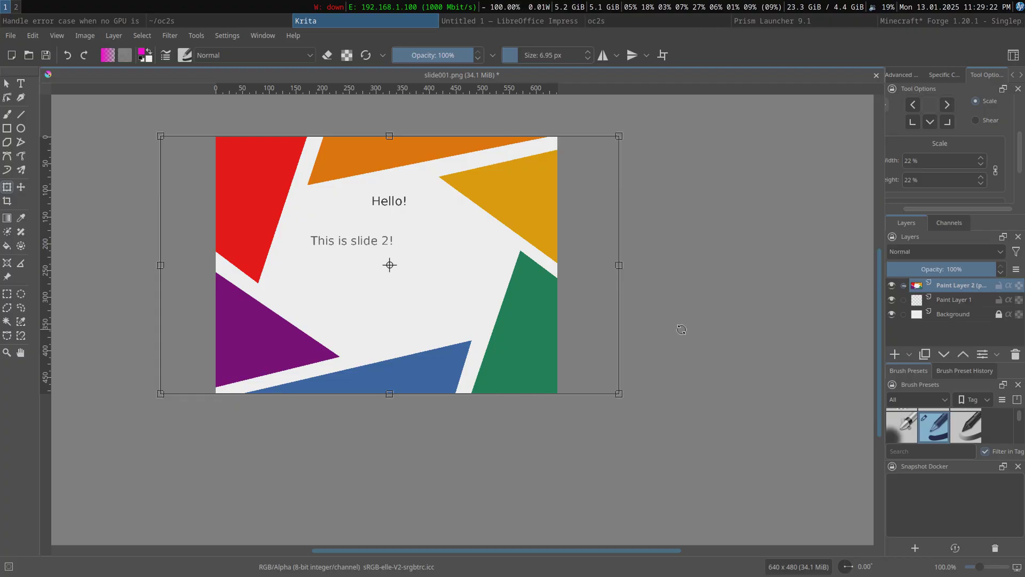
key(Escape)
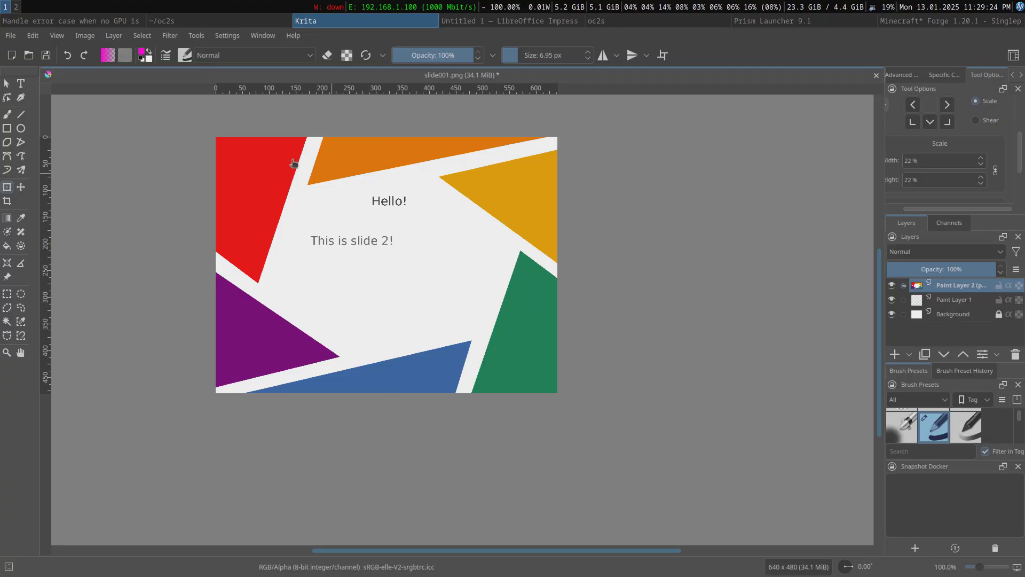
Save the image under the new name slide002.png in the oc2s folder, accepting the offered PNG export options.
click(10, 36)
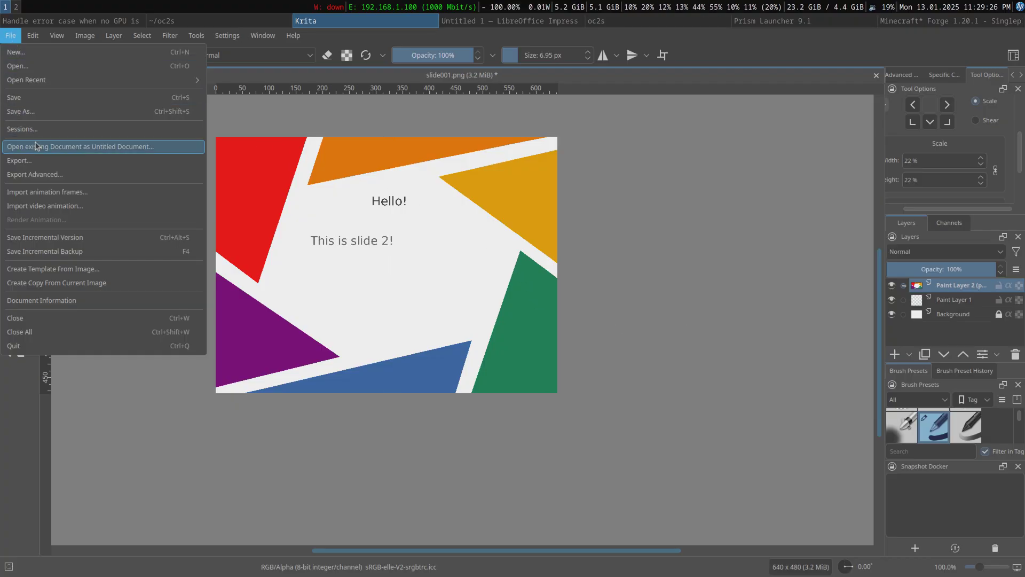
click(56, 116)
click(352, 377)
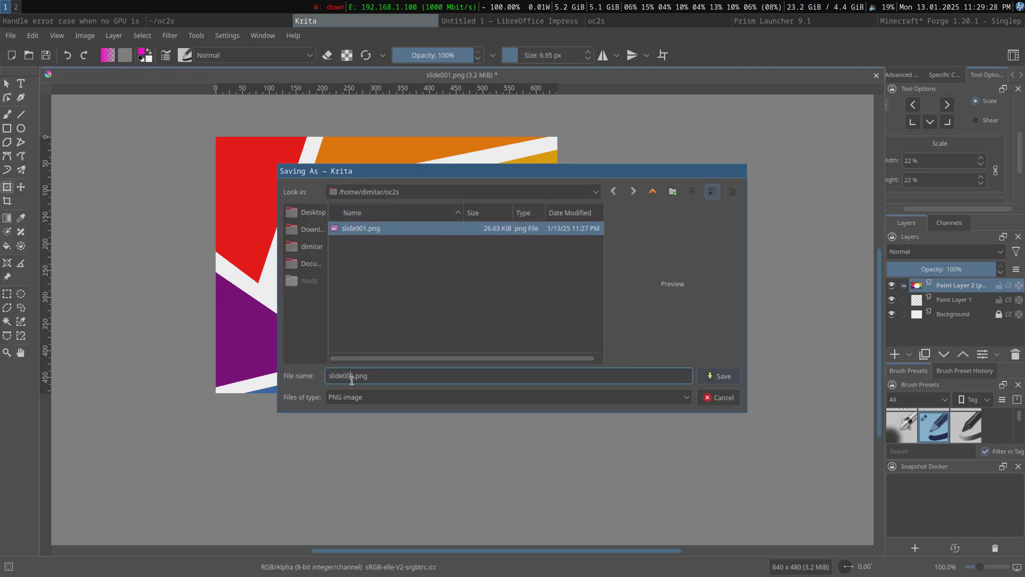
key(BackSpace)
text(2)
key(Return)
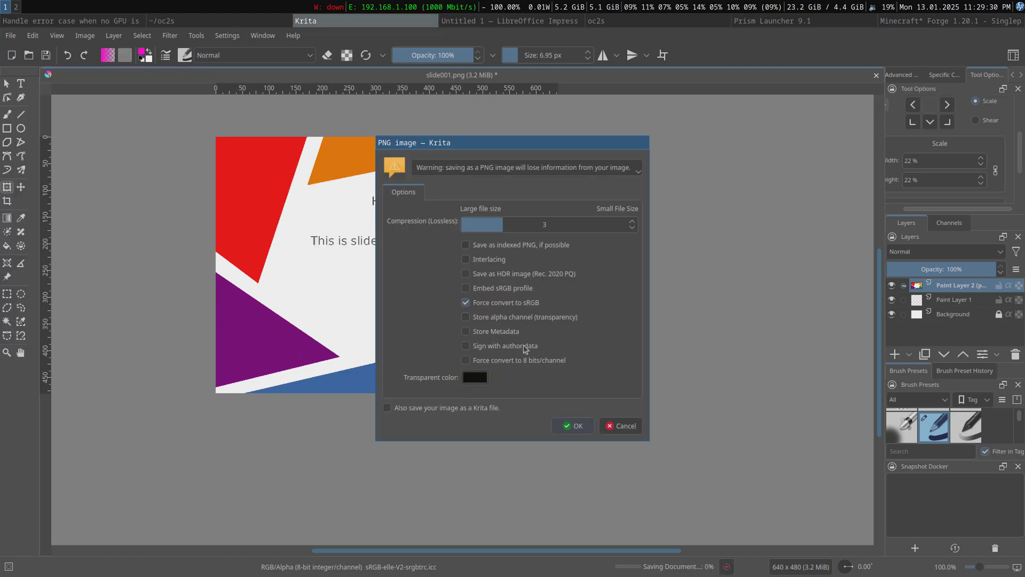
click(580, 426)
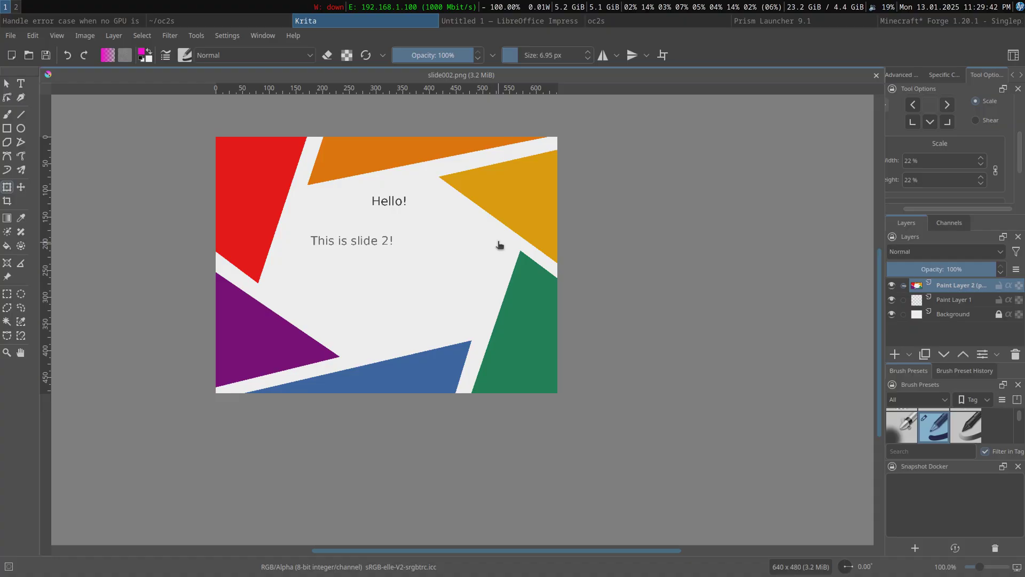
Close the Impress presentation without saving it and quit Krita.
key(super+Right)
key(ctrl+q)
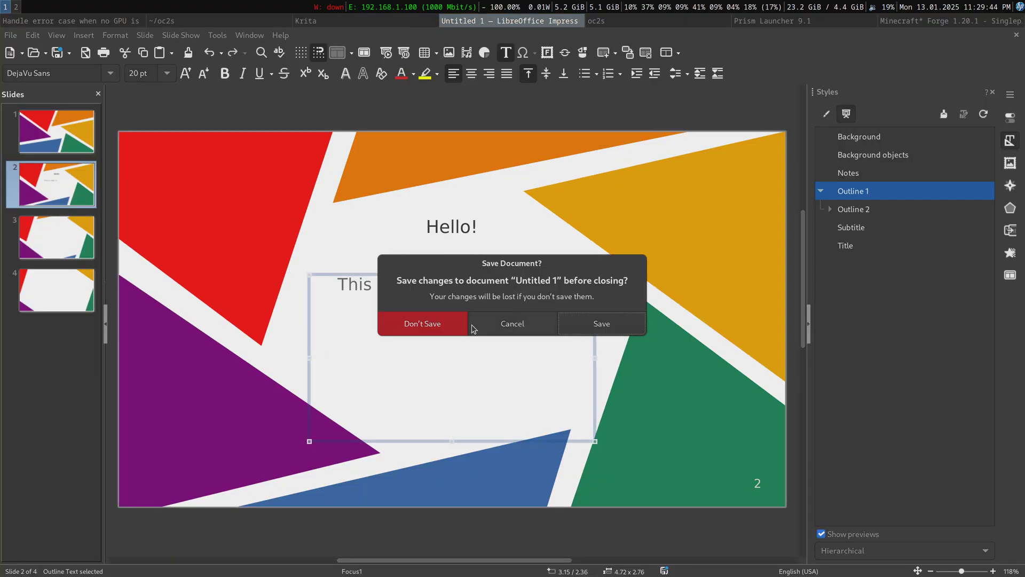
click(455, 324)
key(ctrl+q)
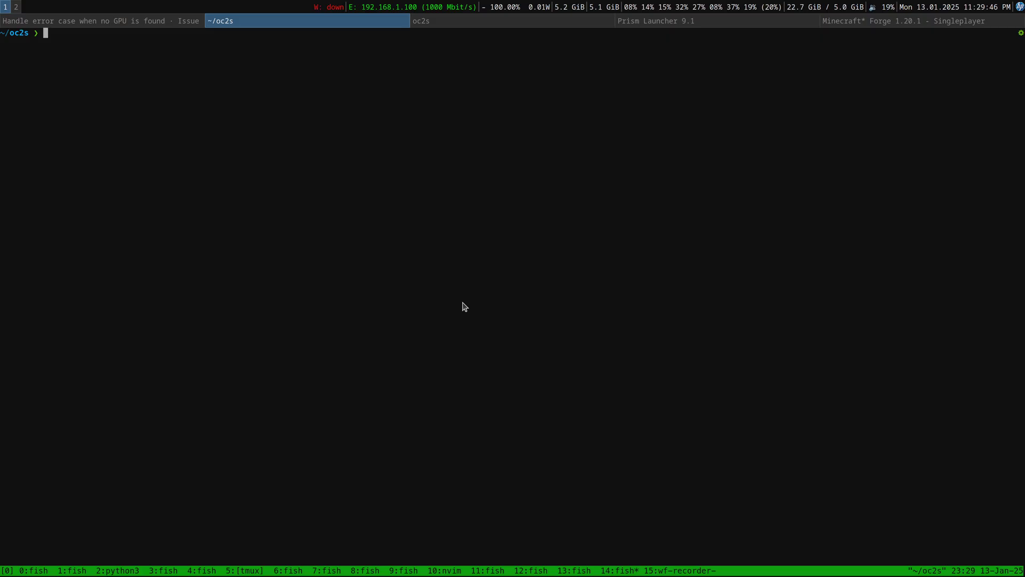
List the oc2s folder's contents in the terminal and view the same folder in the file manager.
text(ls)
key(Return)
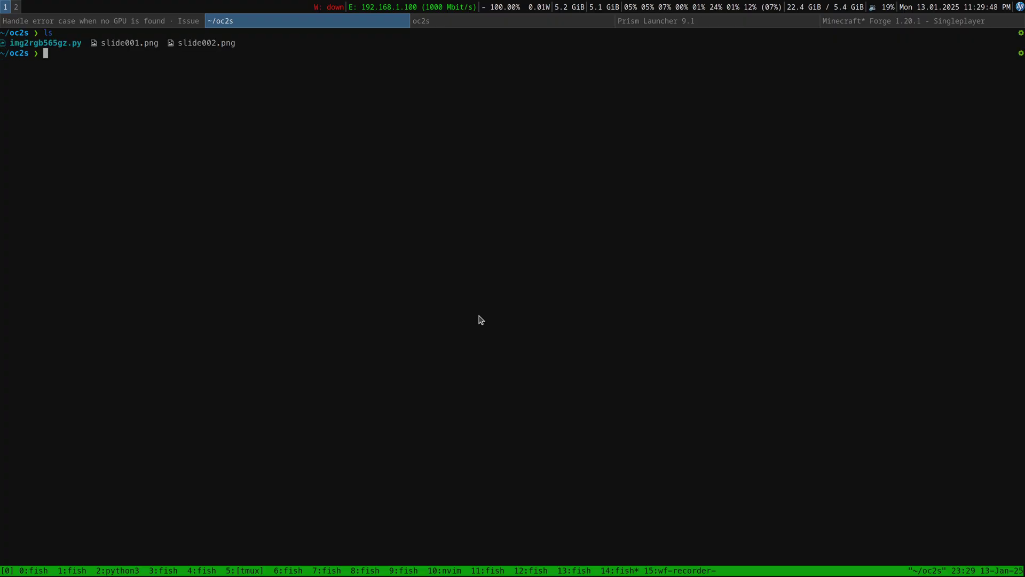
click(435, 22)
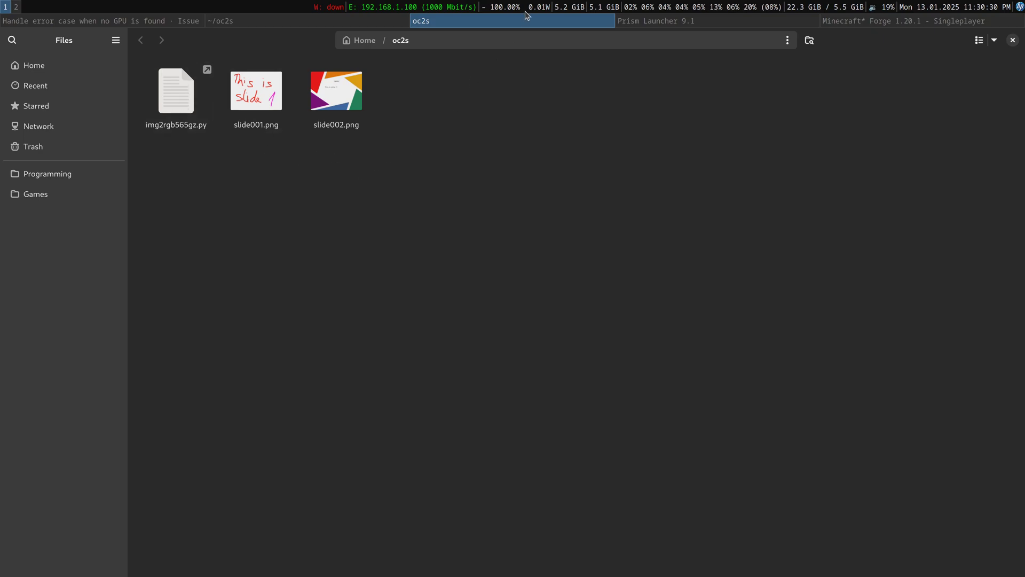
click(388, 25)
text(b)
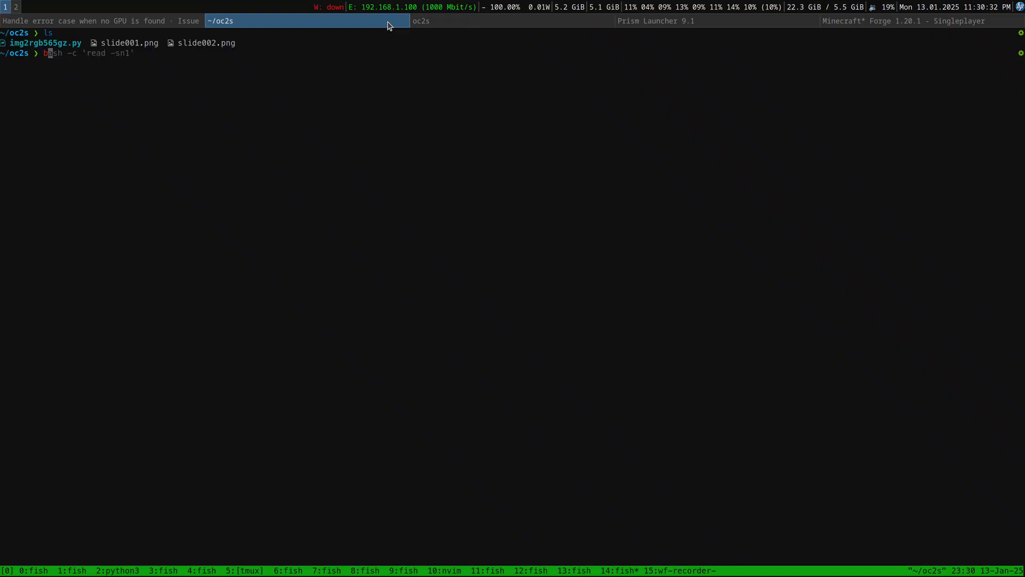
text(mp2rgb565 | gzip)
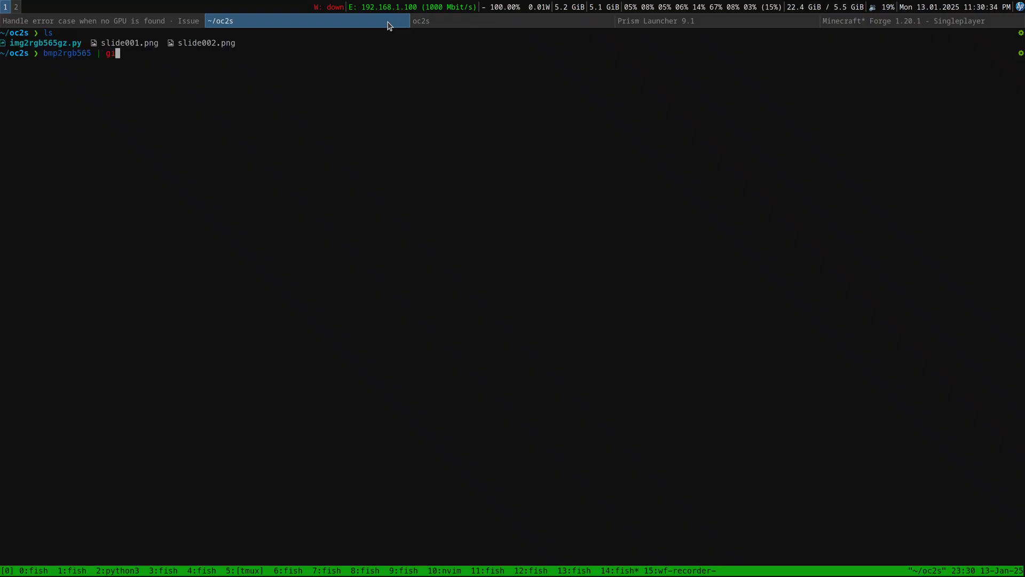
key(ctrl+c)
In the file manager, try dropping slide001.png and slide002.png individually onto the img2rgb565gz.py script, and clear the selection.
key(super+Right)
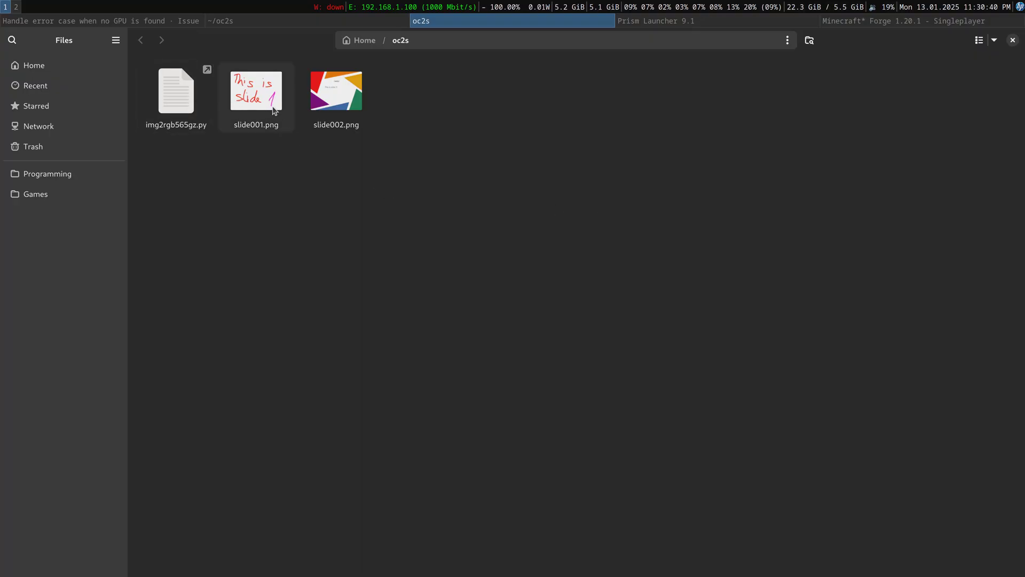
drag(273, 107, 177, 95)
drag(336, 96, 198, 133)
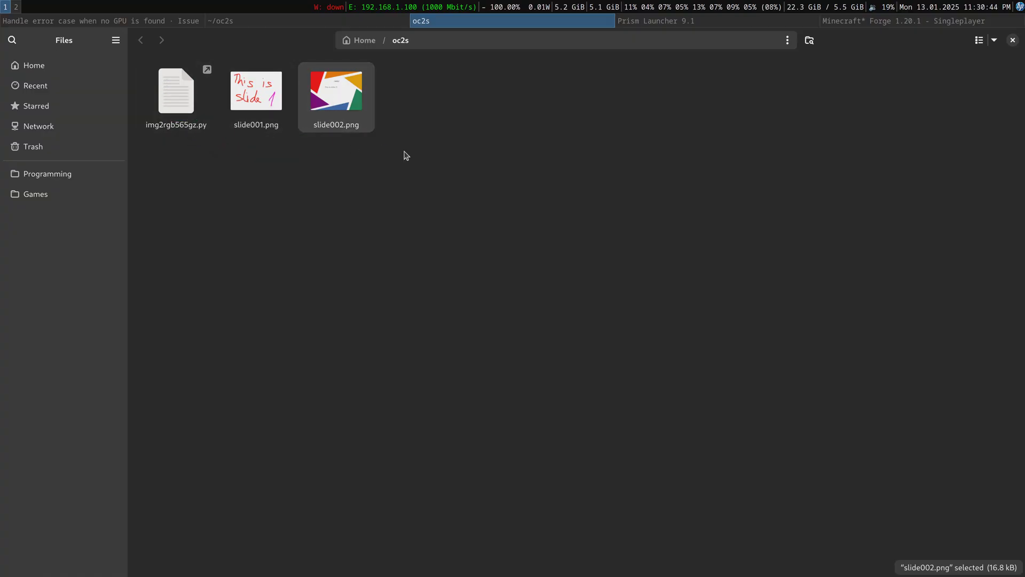
click(430, 191)
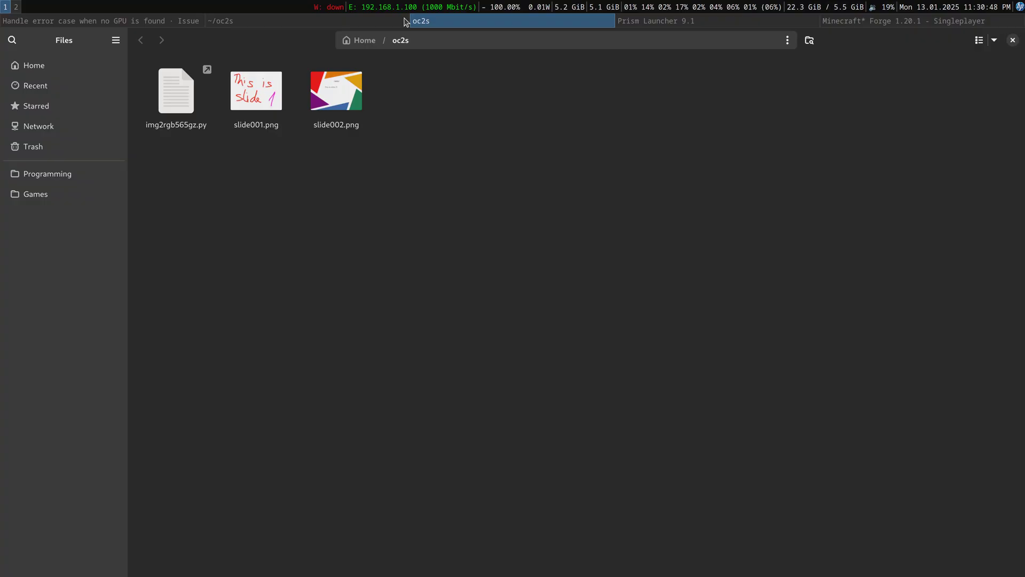
In the terminal, run img2rgb565gz.py with python3 on slide001.png.
click(404, 19)
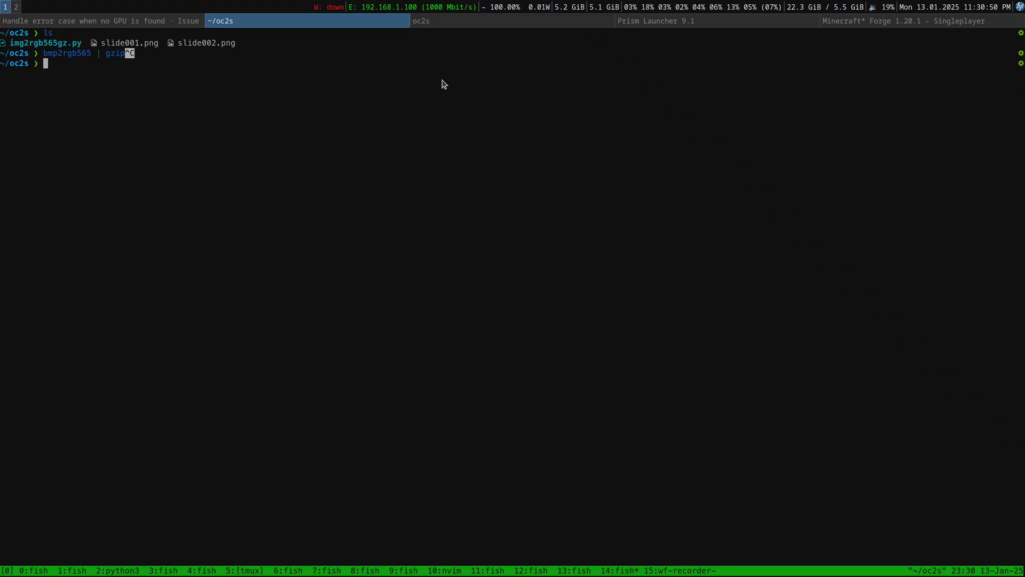
text(python3 i)
key(Tab)
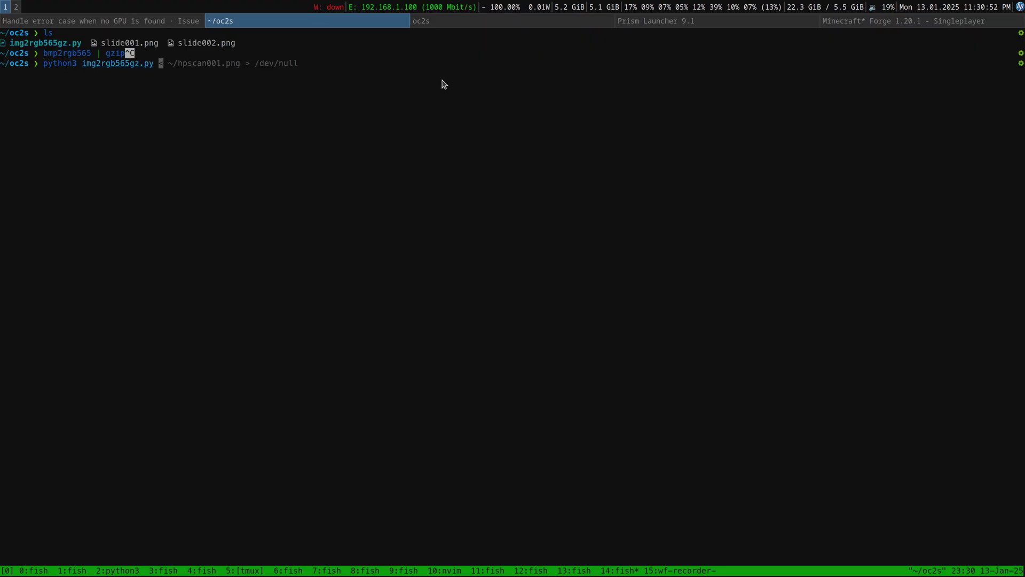
key(Tab)
text(s)
key(Tab)
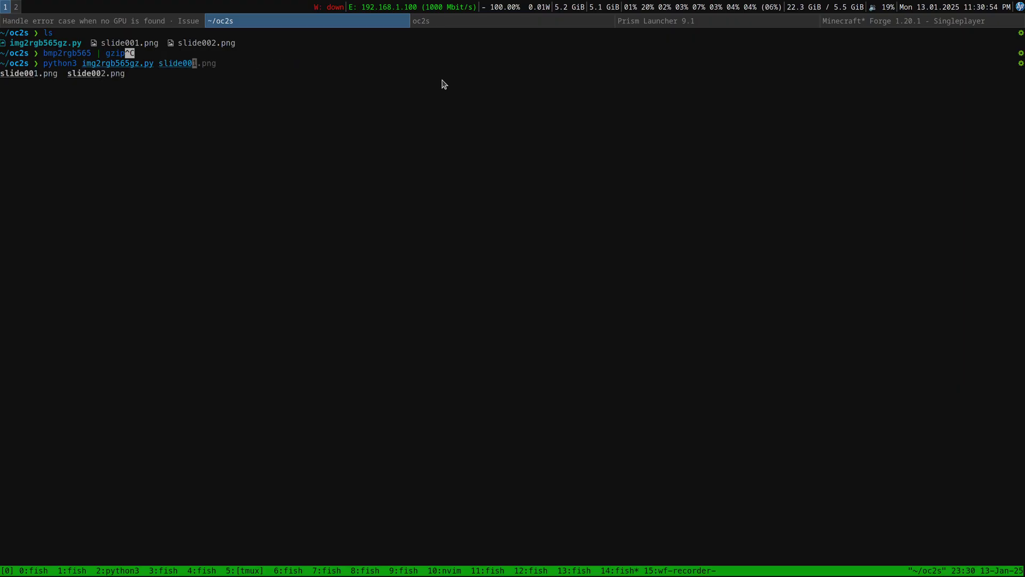
text(1)
key(Tab)
key(Return)
Run the same img2rgb565gz.py conversion on slide002.png.
key(Up)
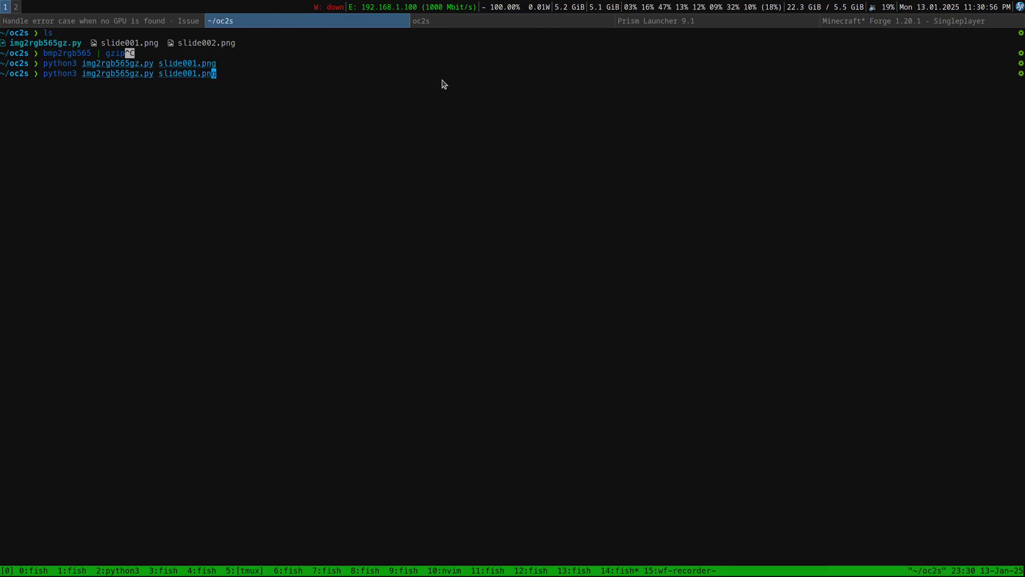
key(Left)
key(Left)
key(Left)
key(Left)
key(BackSpace)
text(2)
key(Return)
Check the slide001.dat.gz and slide002.dat.gz files in the file manager's oc2s folder.
key(super+Right)
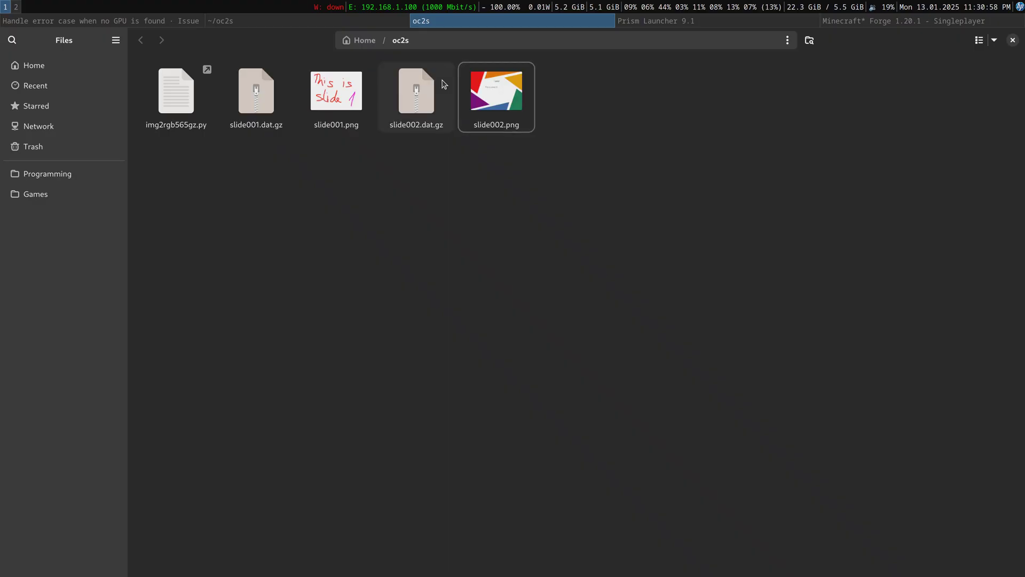
click(256, 104)
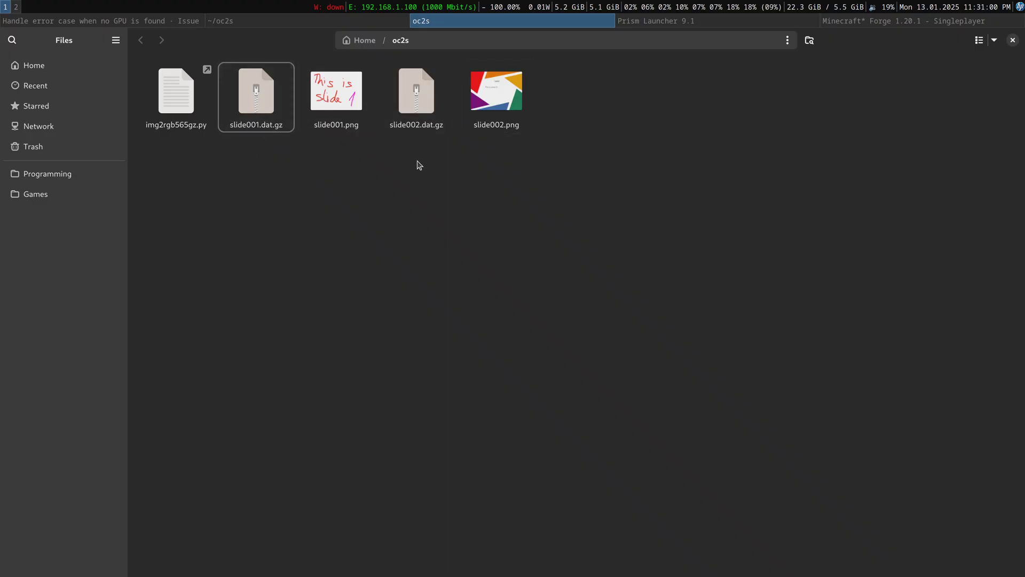
click(427, 104)
click(338, 188)
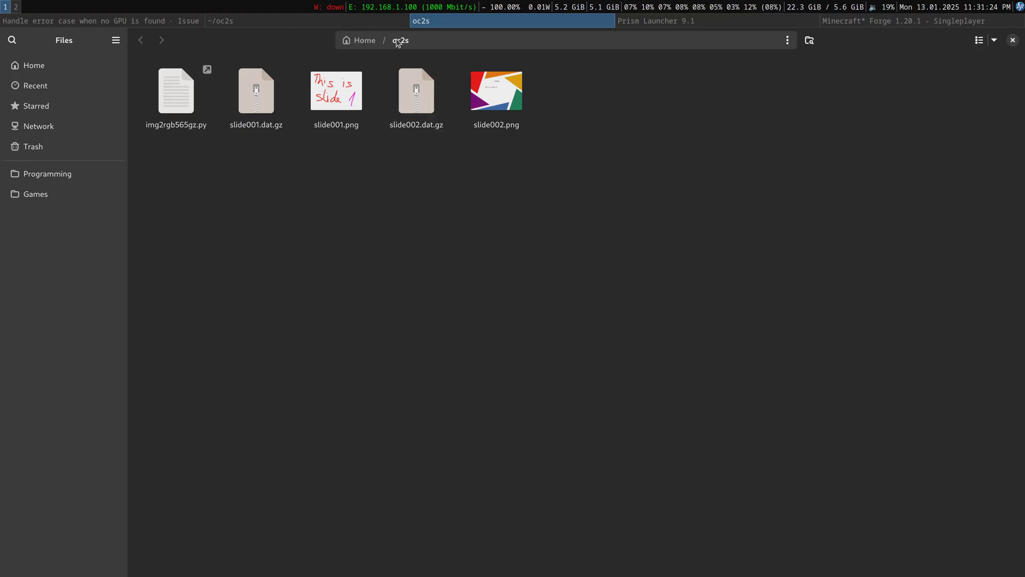
In the terminal, pack the converted slides into t.zip using the pattern slide00*.dat.gz.
click(388, 24)
text(zip)
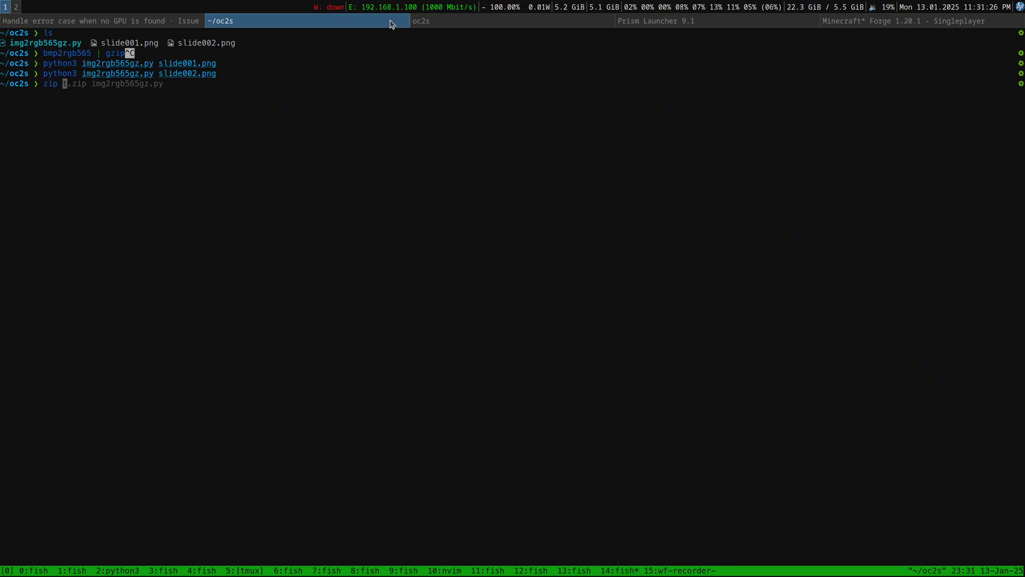
key(Right)
key(ctrl+c)
text(zi)
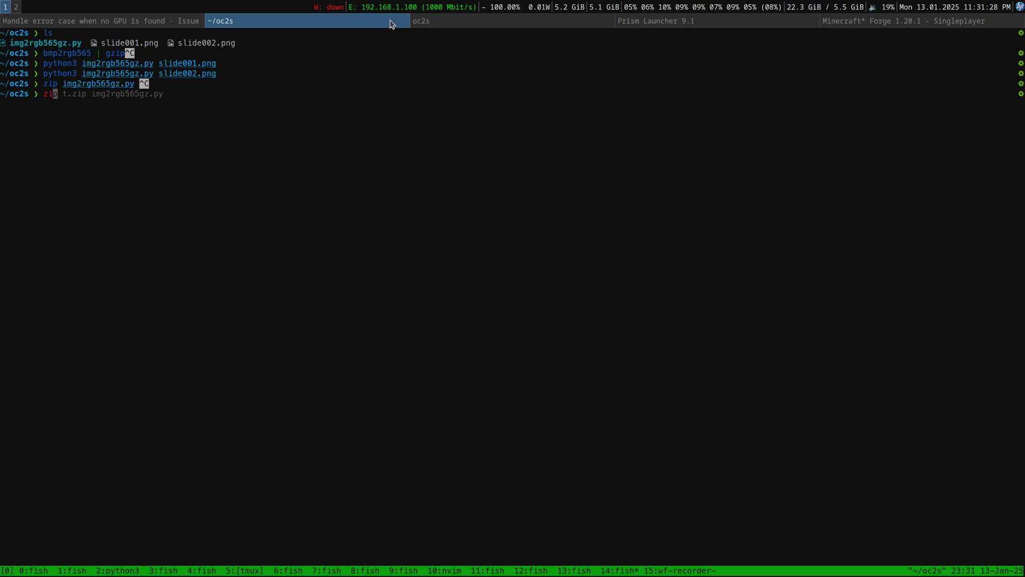
text(p t.zip sl)
key(Tab)
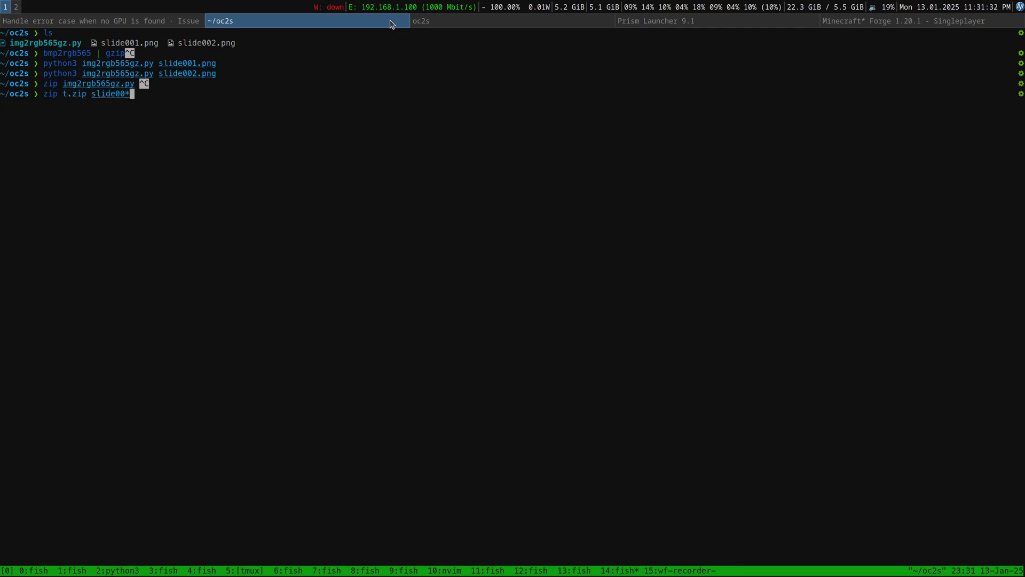
text(.dat.gz)
key(Return)
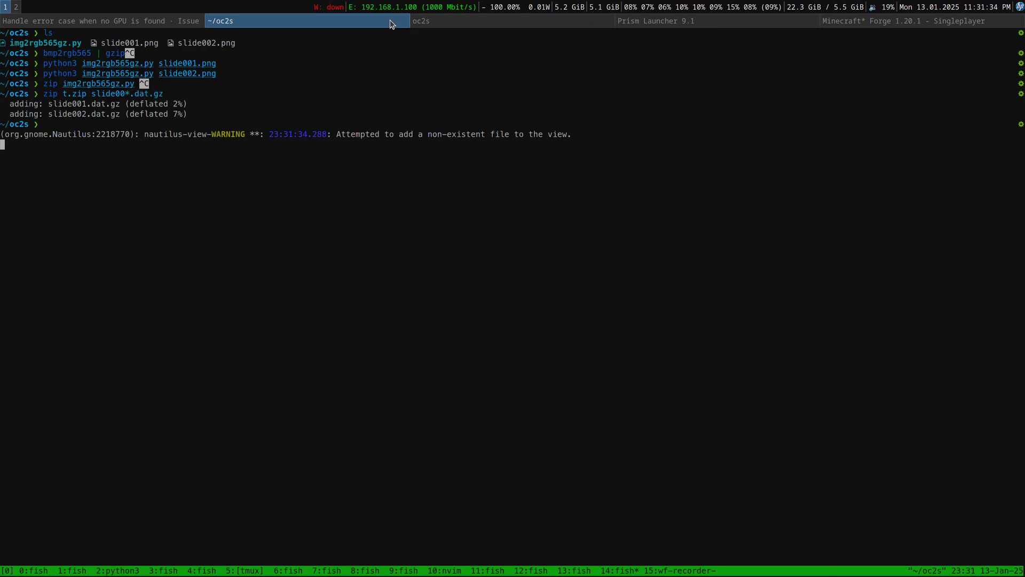
Open t.zip from the file manager to inspect its contents, and close the archive viewer.
key(super+Right)
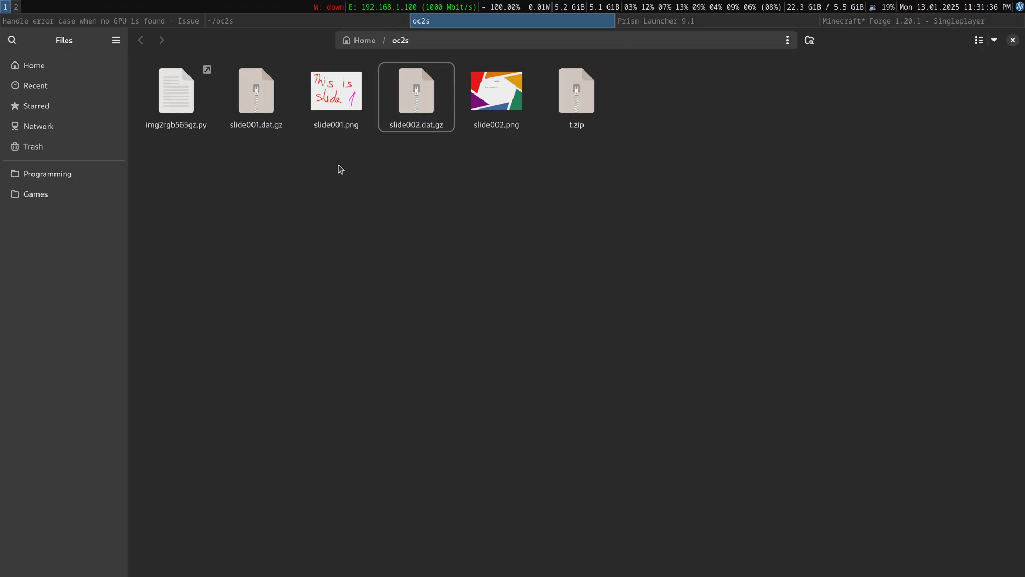
double_click(576, 112)
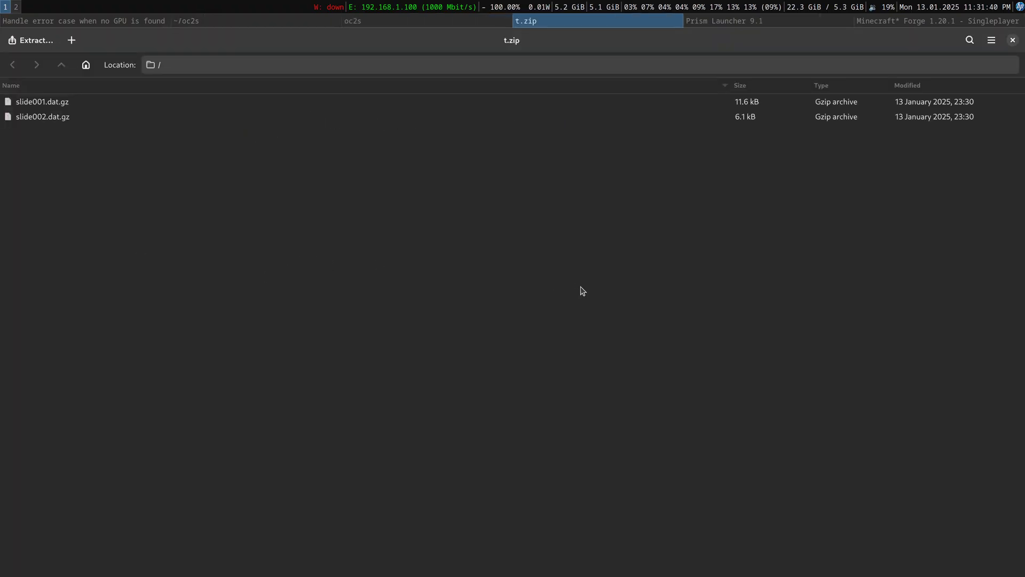
key(ctrl+w)
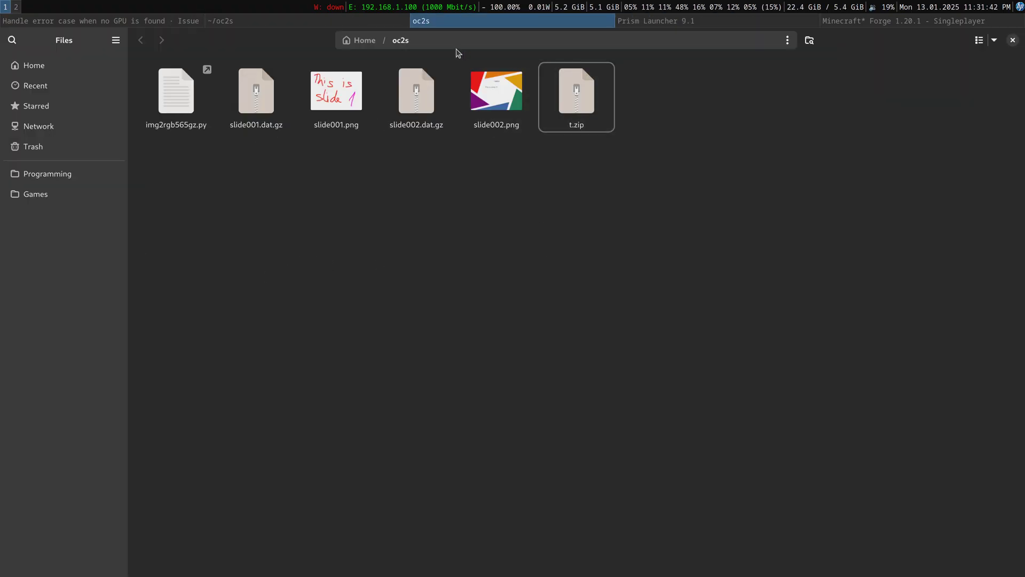
Switch to Minecraft, resume the game, open the lower computer's terminal and list its files.
click(956, 21)
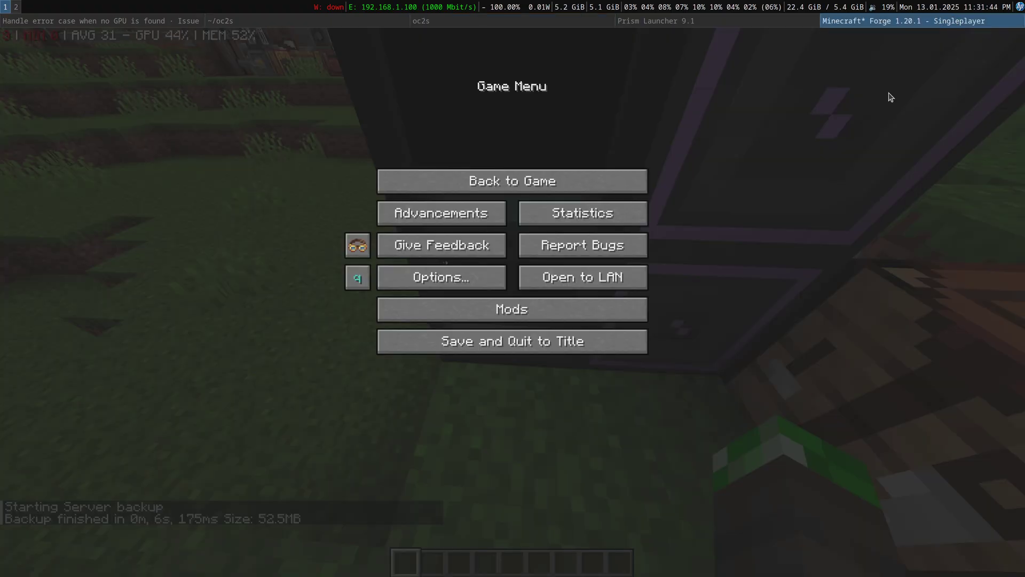
key(F11)
key(Escape)
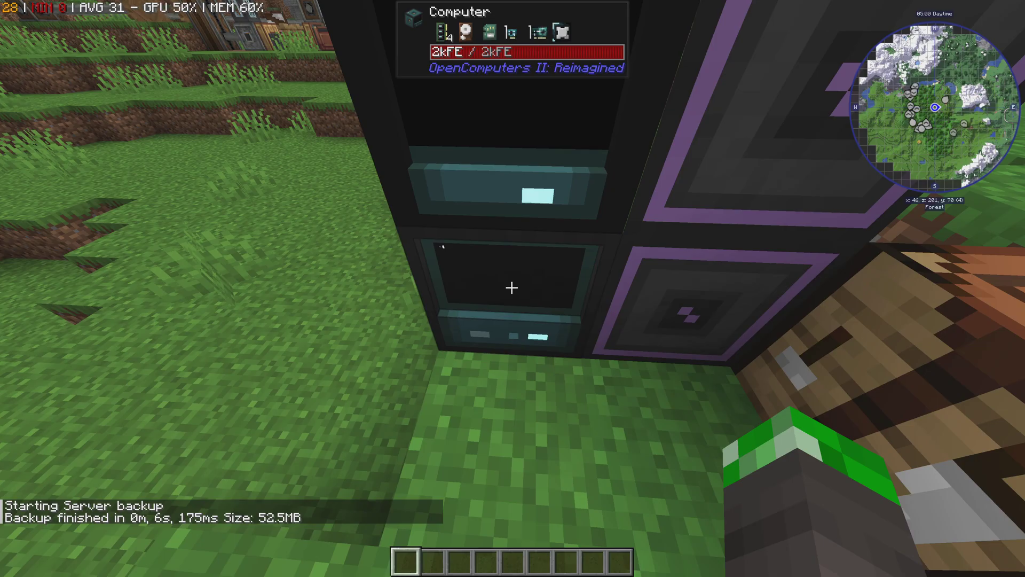
right_click(511, 287)
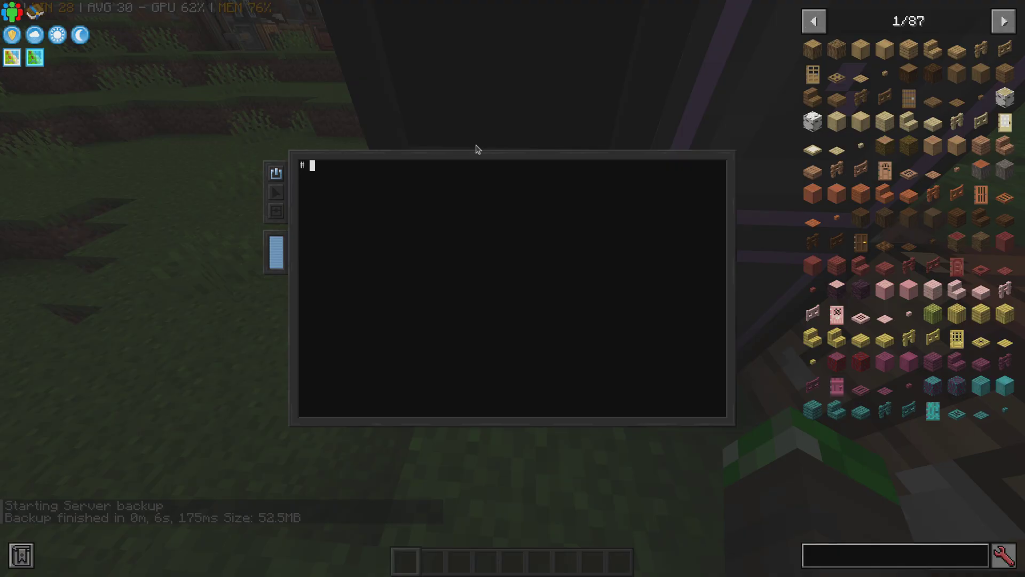
text(ls)
key(Return)
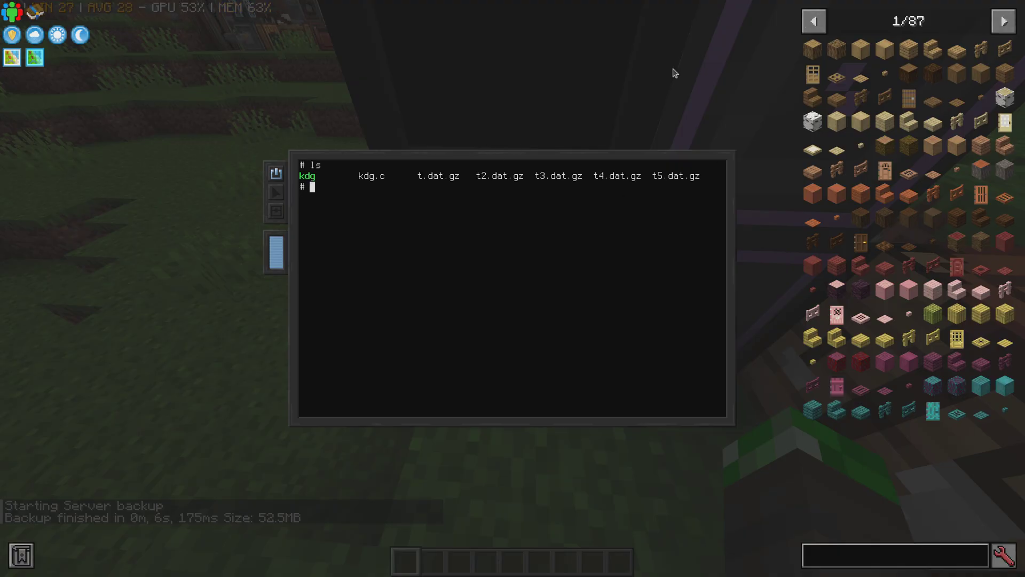
Create a directory named tutorial on the in-game computer, enter it and list its contents.
text(mkdir tu)
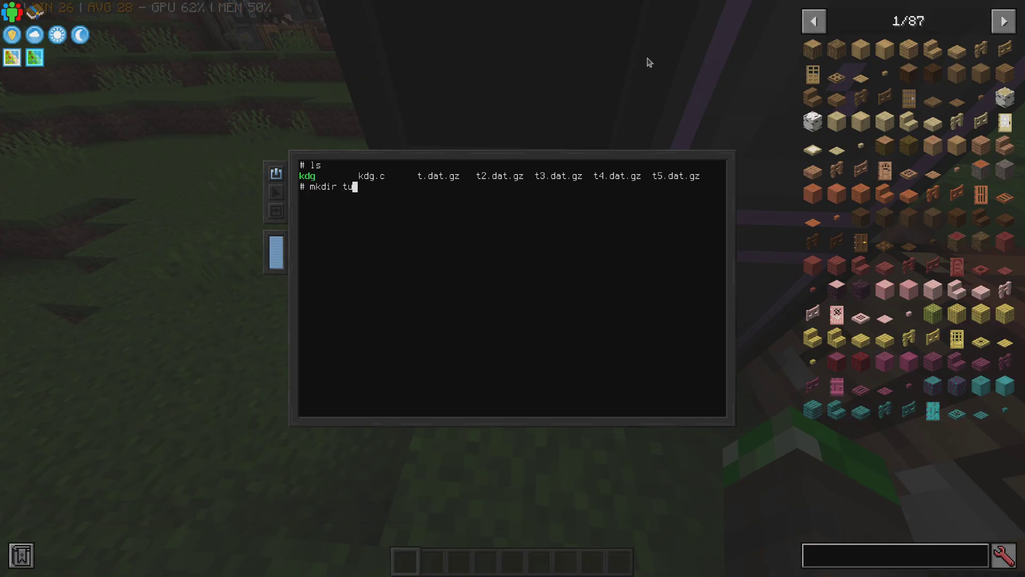
text(torial)
key(Return)
text(cd tu)
key(BackSpace)
text(utorial # ls # )
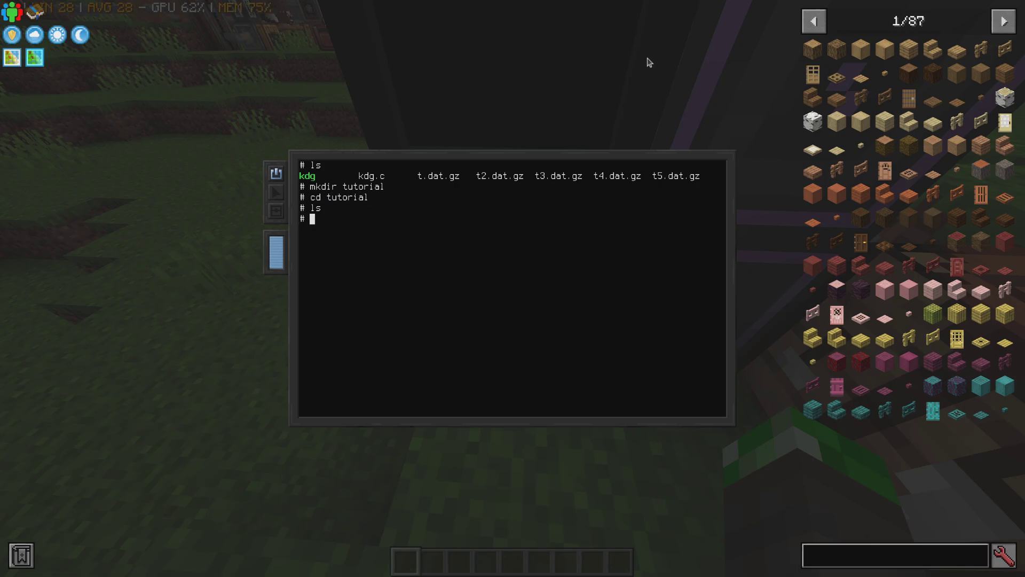
Run import.lua and try importing slide002.png from the oc2s folder.
text(im)
text(port.lua)
key(BackSpace)
text(.lua)
key(Return)
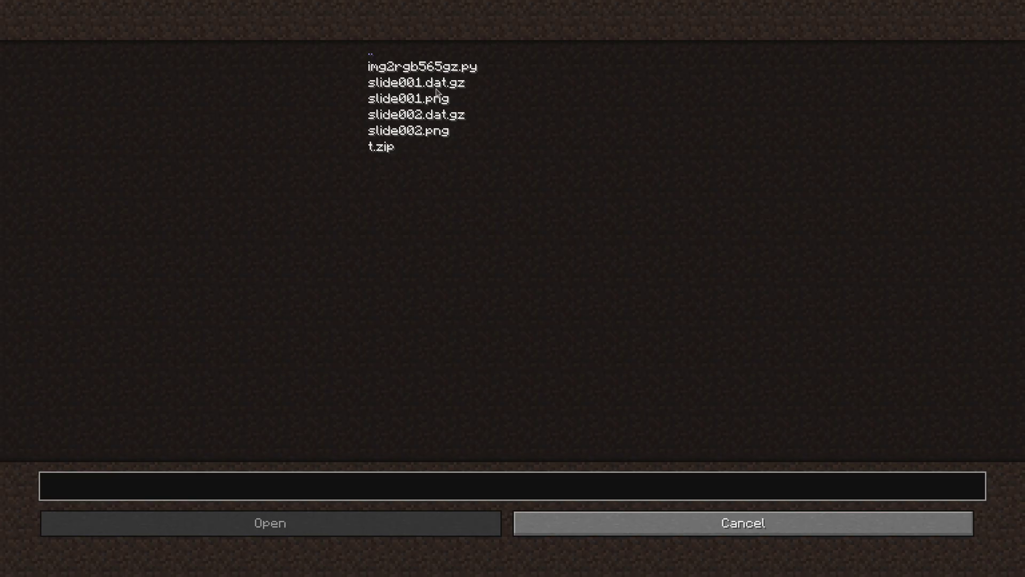
click(406, 50)
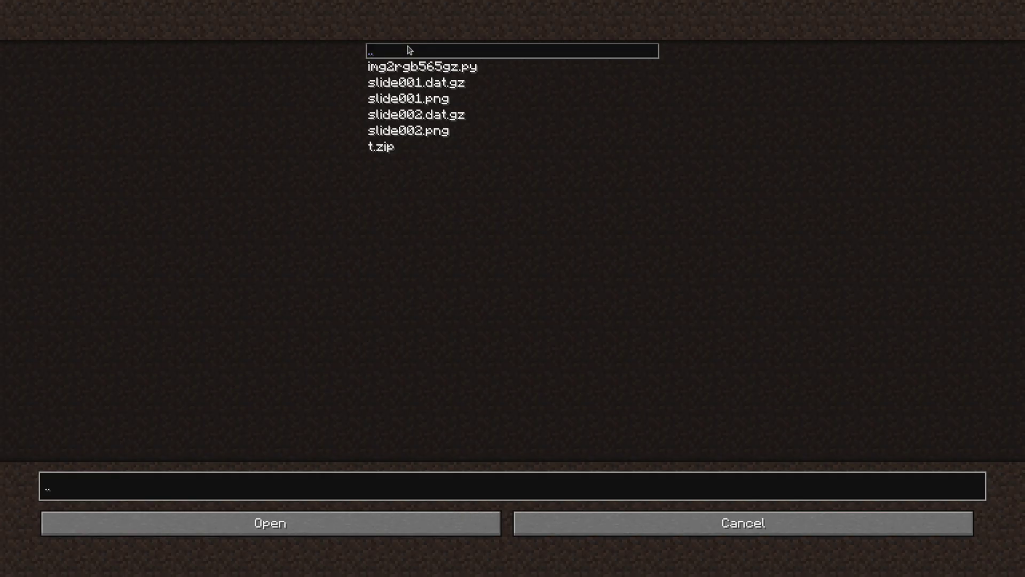
click(408, 49)
scroll(411, 299, down, 4)
scroll(424, 309, down, 5)
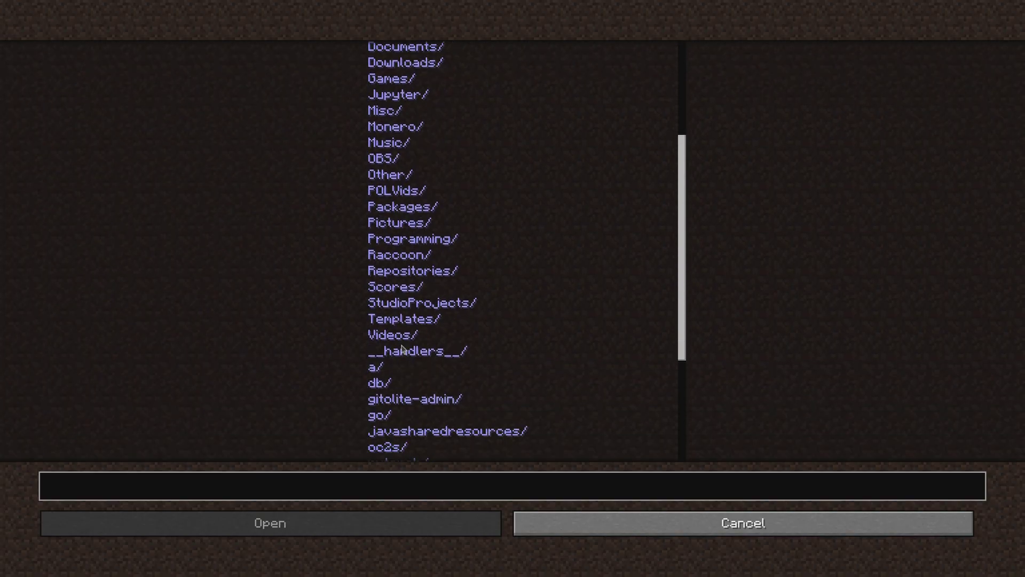
double_click(415, 388)
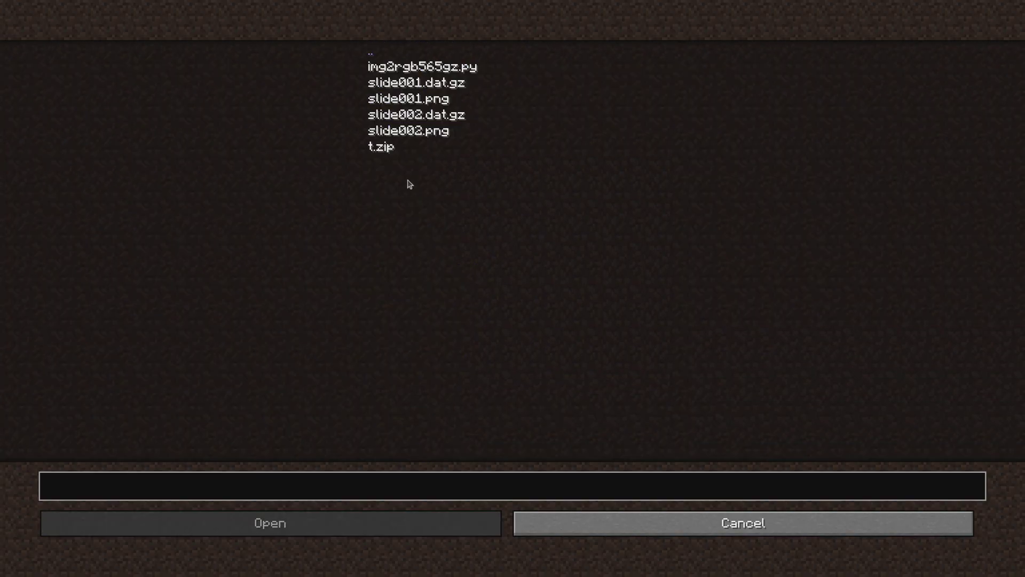
double_click(400, 138)
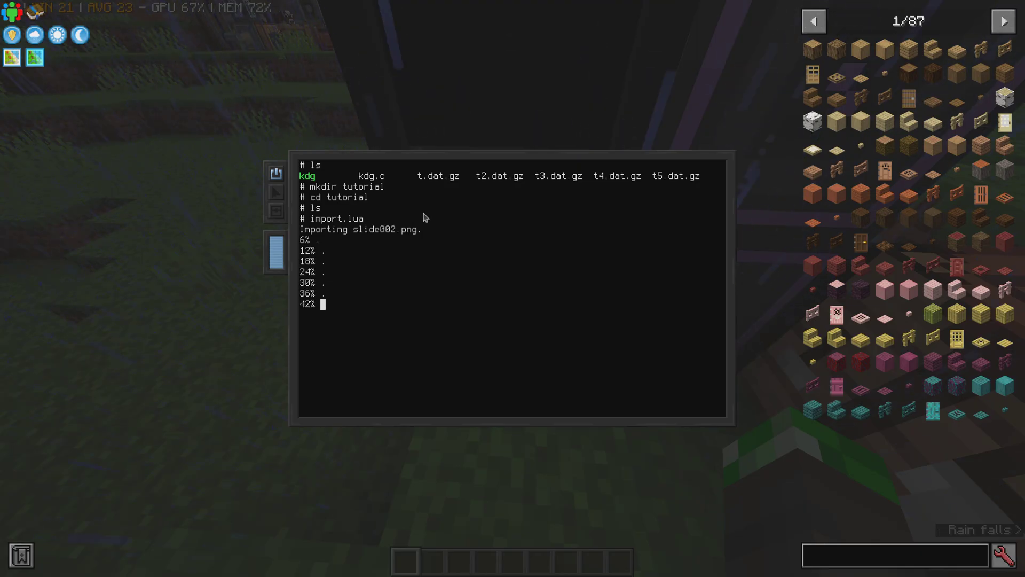
Interrupt the running import and delete slide002.png from the tutorial directory.
key(ctrl+c)
text(rm slide002.png)
key(Return)
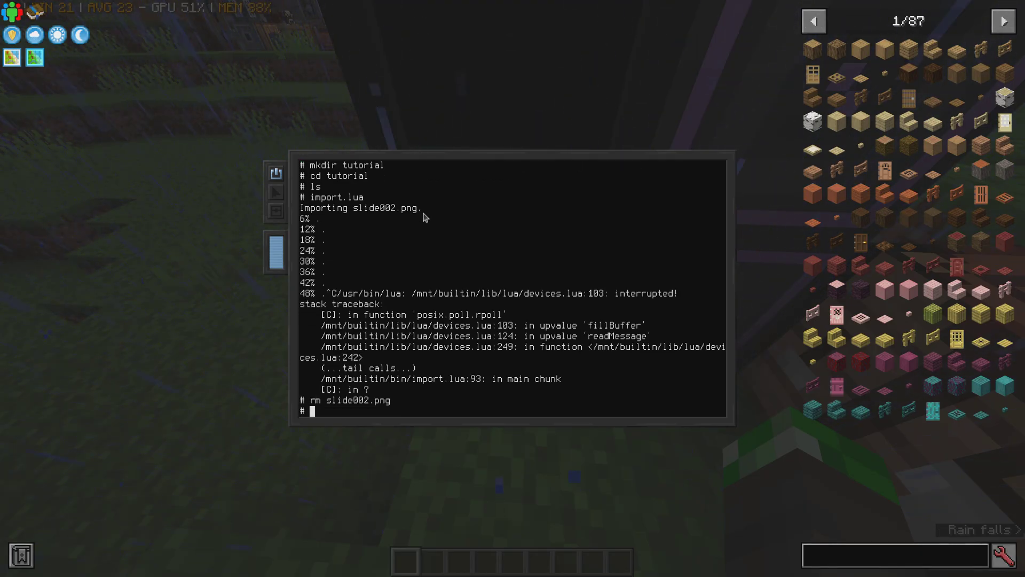
Run import.lua again and import t.zip from the oc2s folder.
key(Up)
key(Up)
key(Return)
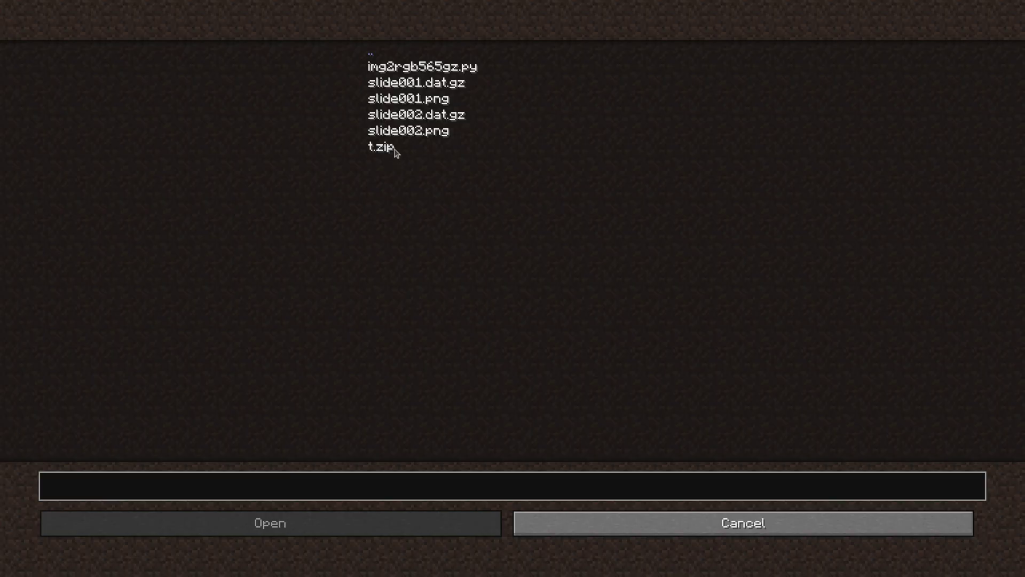
double_click(394, 150)
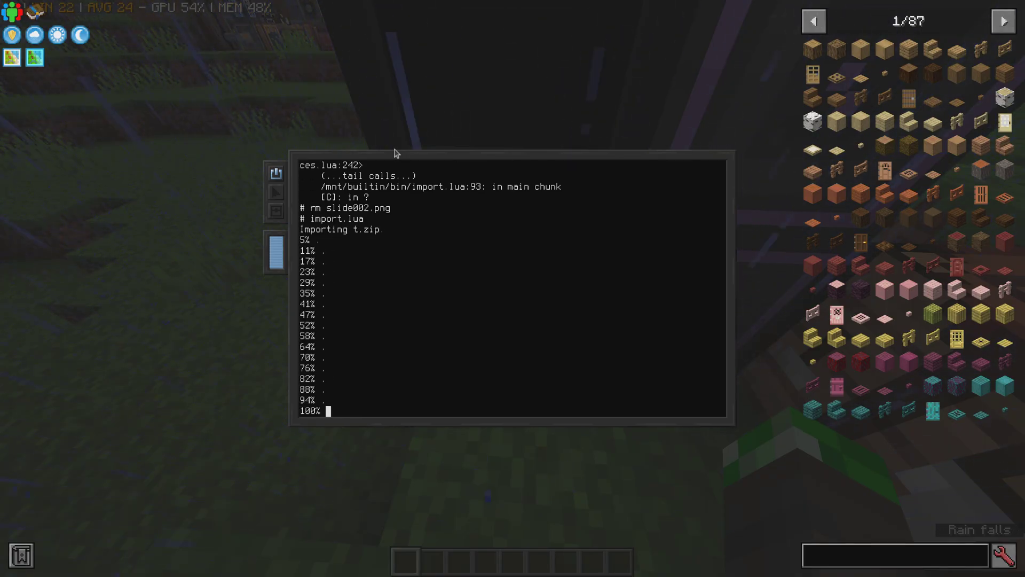
Extract t.zip in the tutorial directory and delete the archive.
text(unzip t.zip)
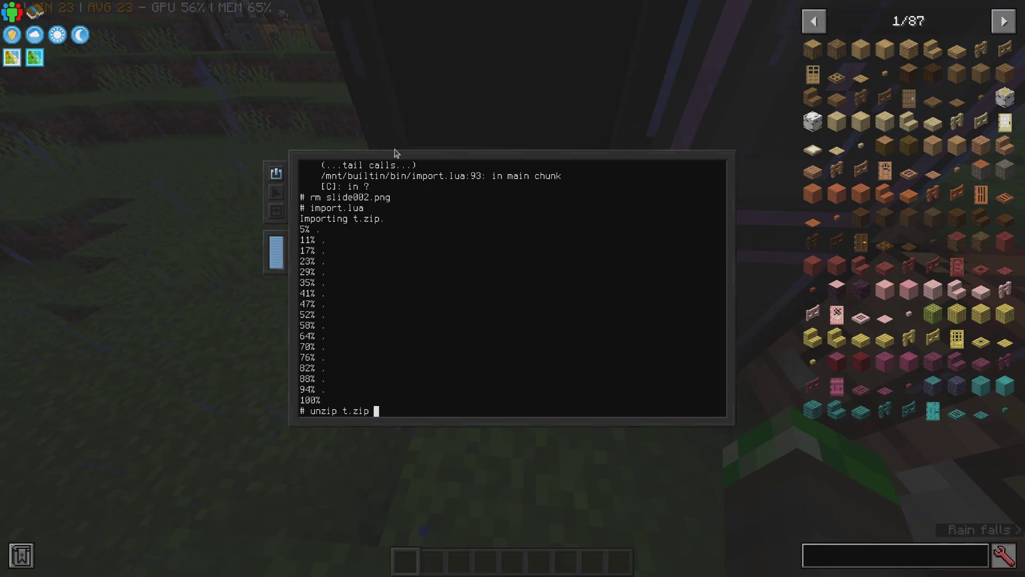
key(Return)
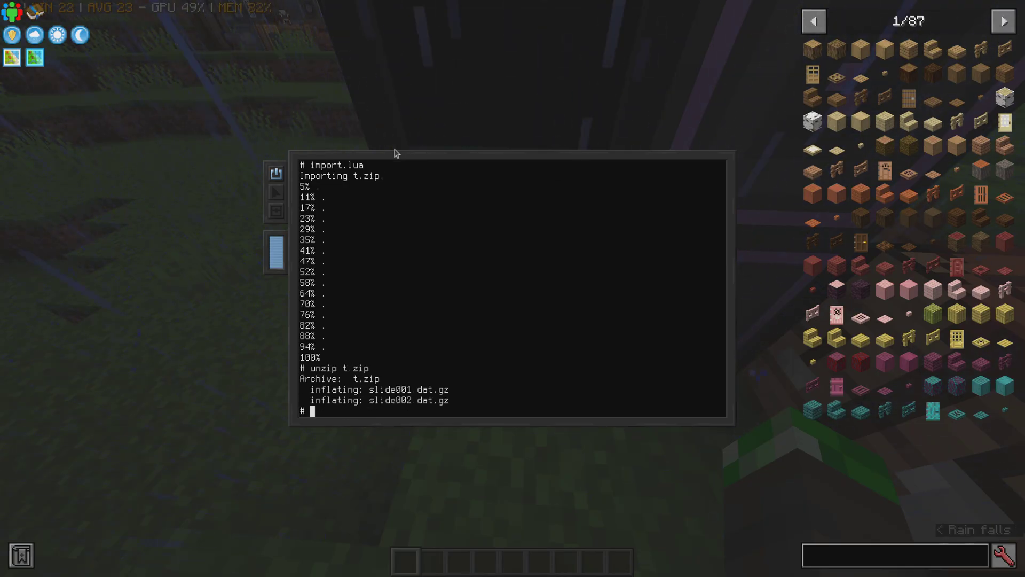
text(rm t.zip)
key(Return)
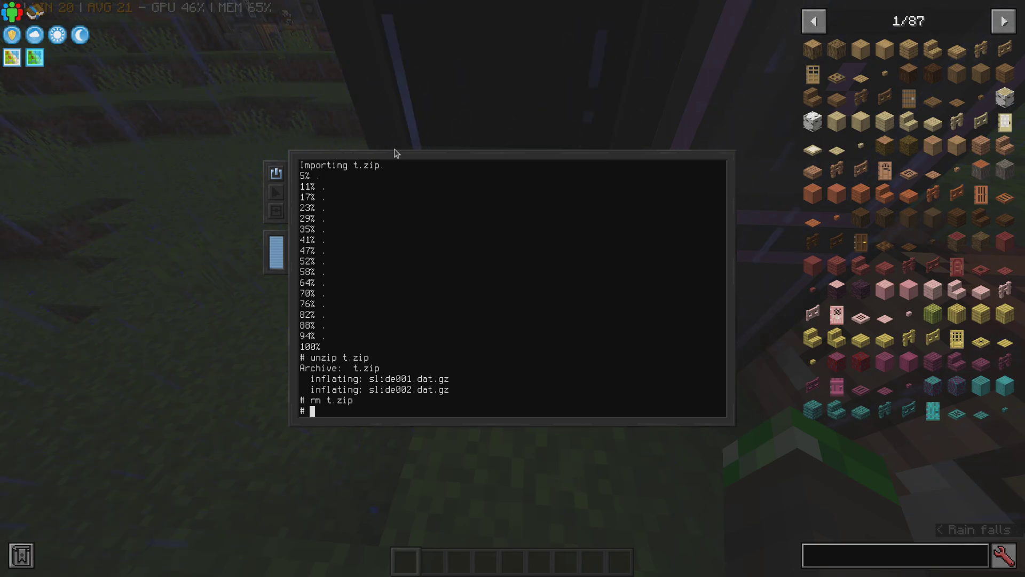
List the tutorial directory's files and view the upper monitor's display, closing the in-game screens.
text(ls)
key(Return)
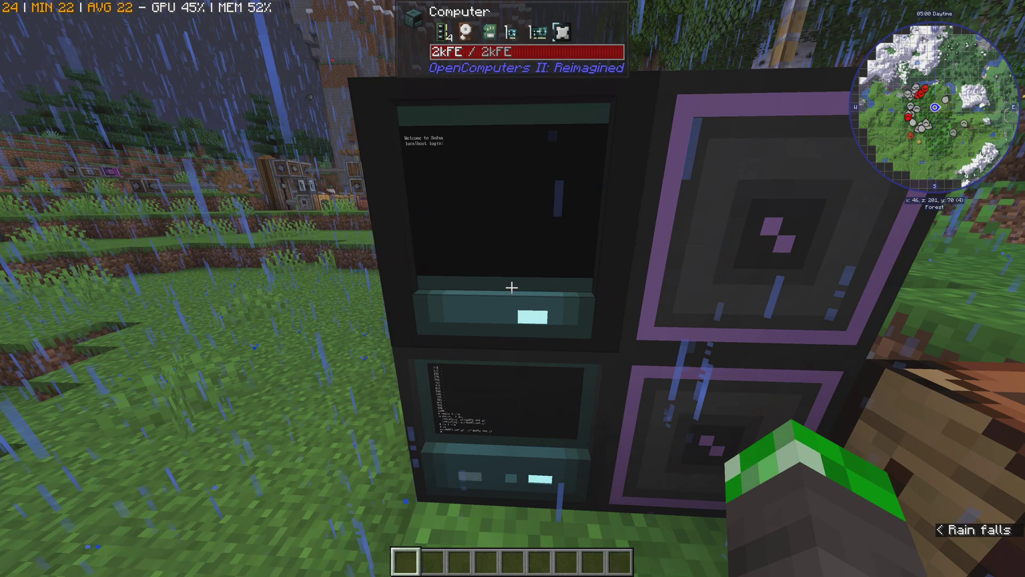
right_click(513, 286)
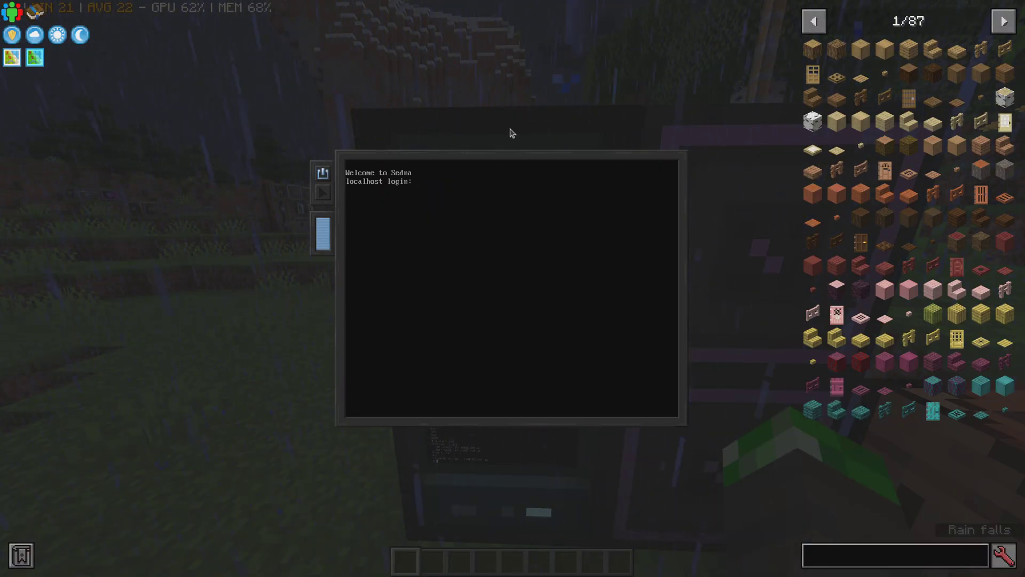
key(Escape)
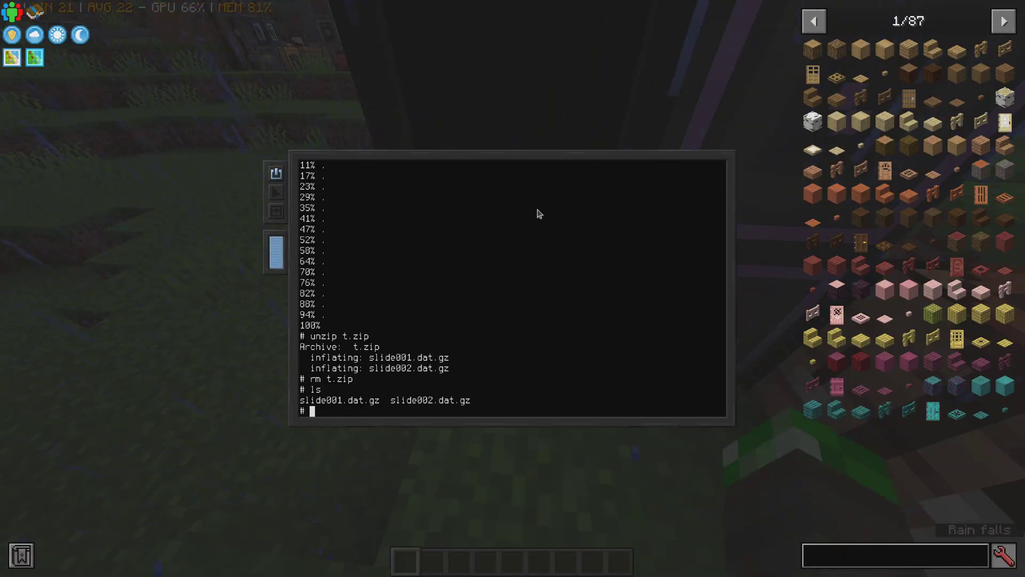
key(Escape)
Set the game weather to clear with a chat command.
key(slash)
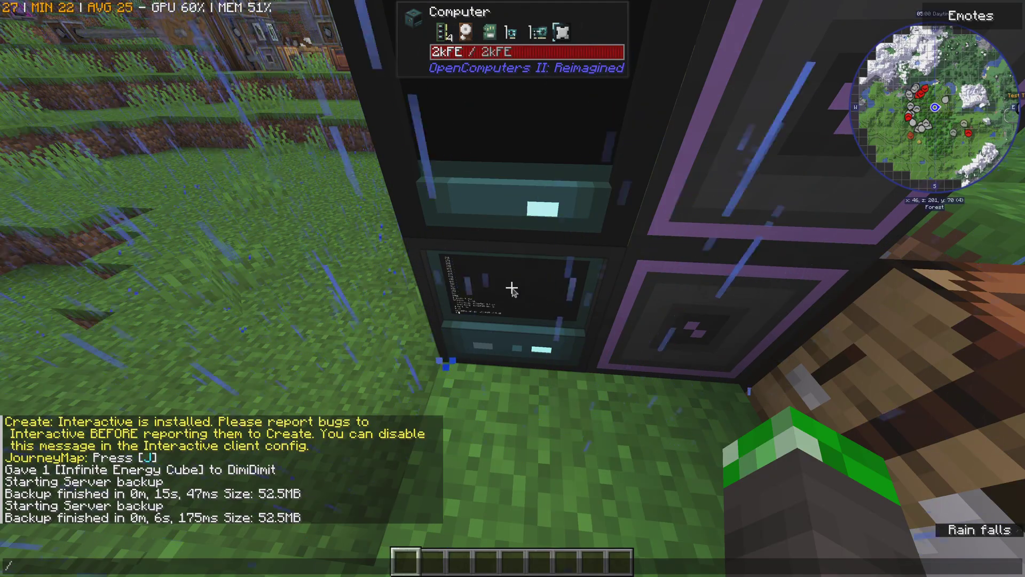
text(weather clear)
key(Return)
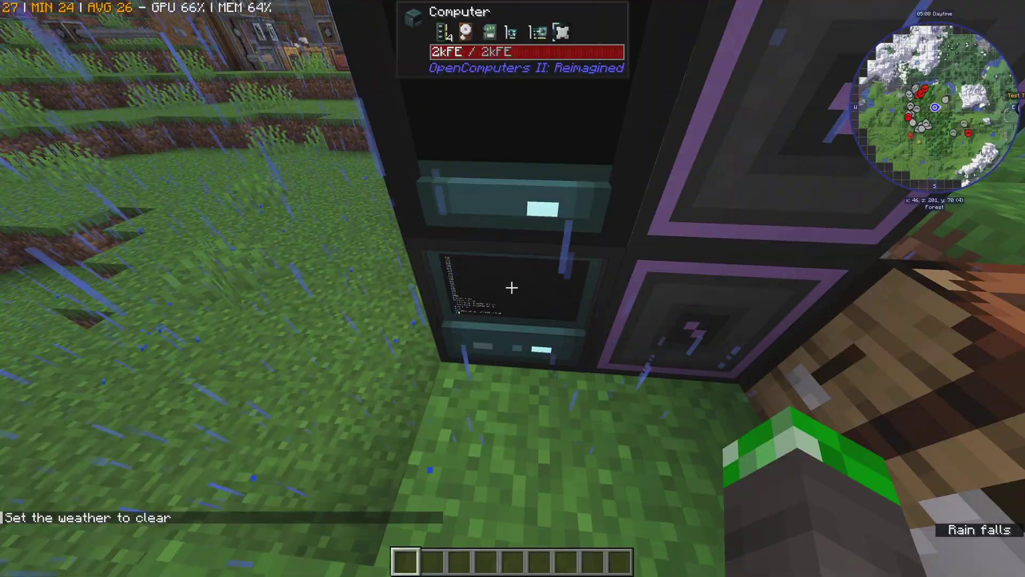
Open /etc/inittab in nano from the computer's terminal.
right_click(511, 288)
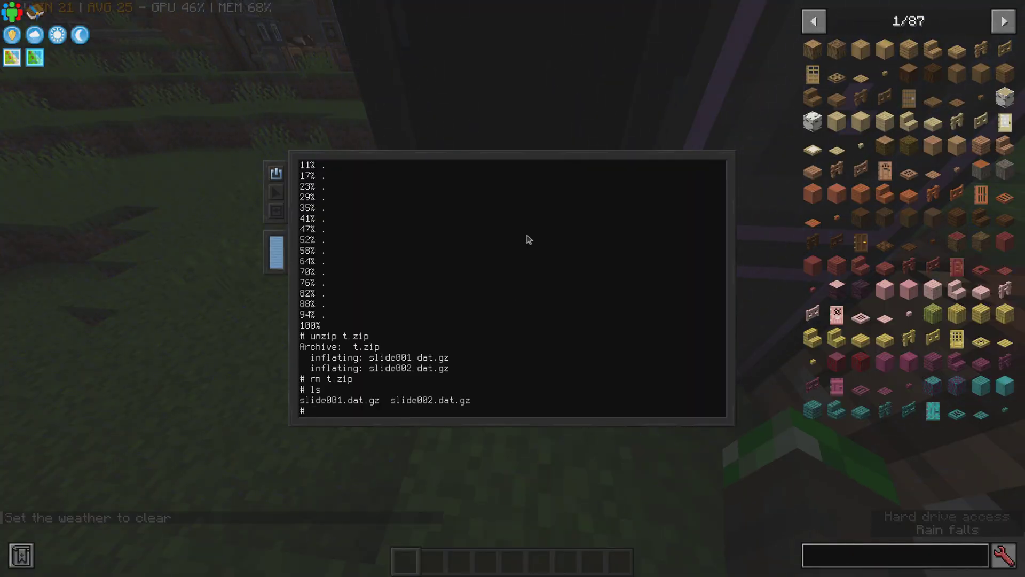
text(nano /)
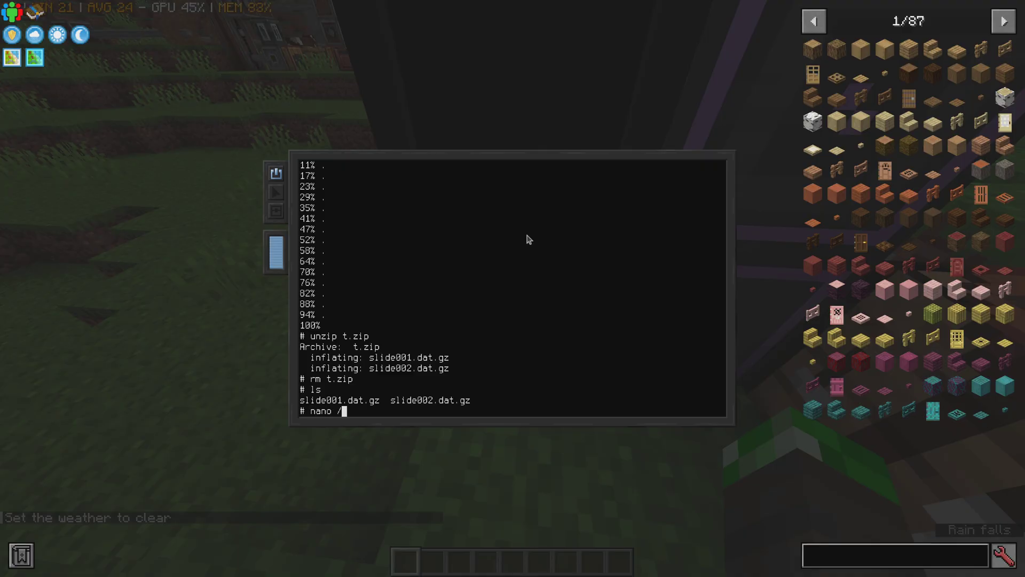
text(etc/)
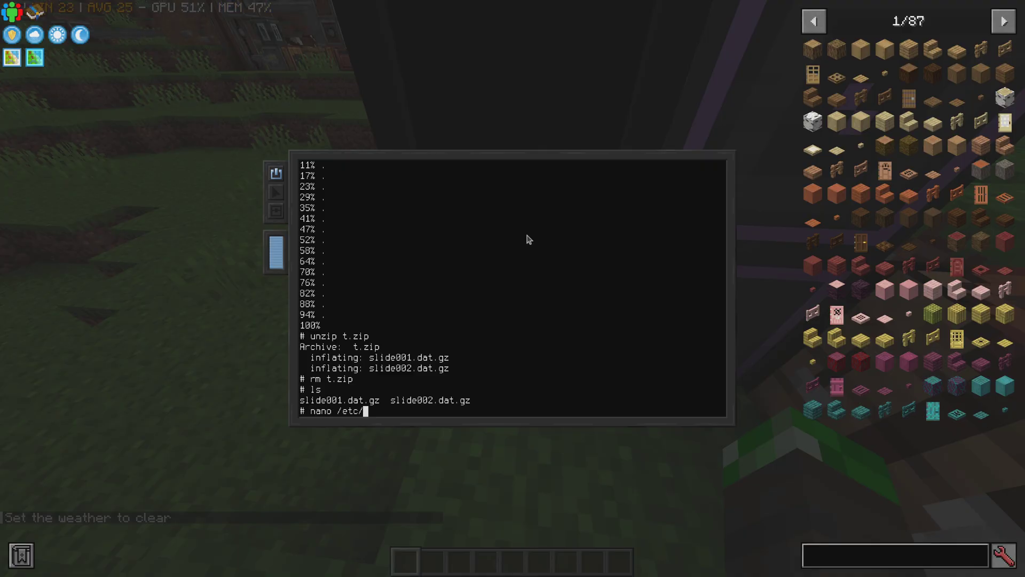
text(inittab)
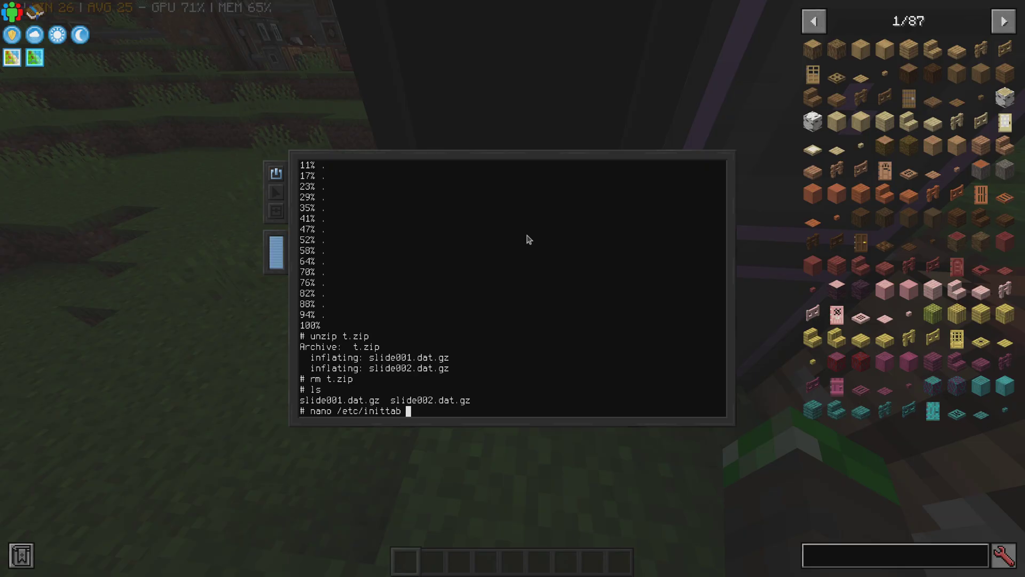
key(Return)
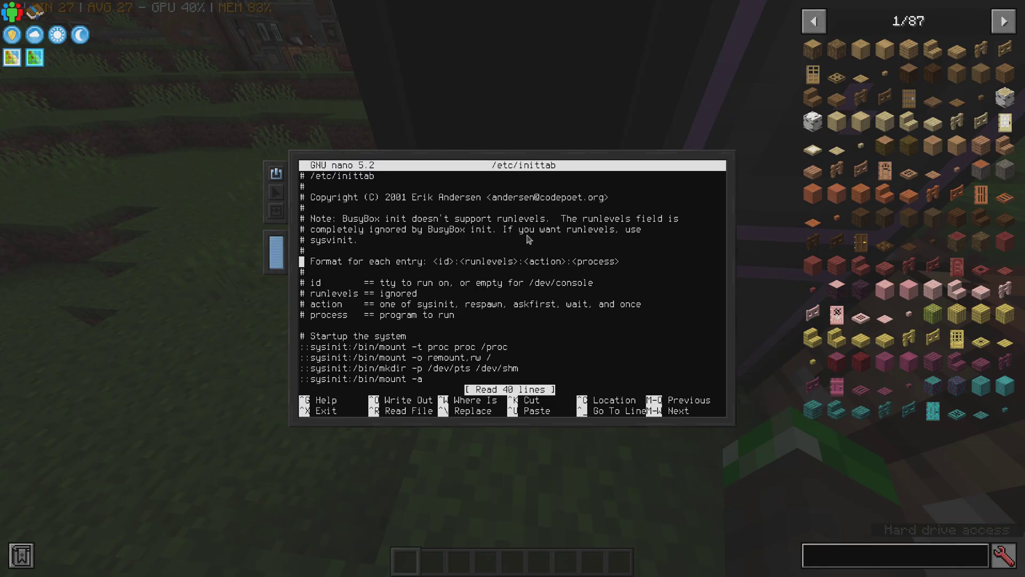
Comment out the tty1 framebuffer getty line in /etc/inittab, then save the file and exit nano.
key(Down)
key(Down)
key(Down)
key(Down)
key(Down)
key(Down)
key(Down)
key(Down)
key(Down)
key(Down)
key(Down)
key(Down)
key(Down)
key(Down)
key(Down)
key(Down)
key(Down)
key(Down)
key(Down)
key(Down)
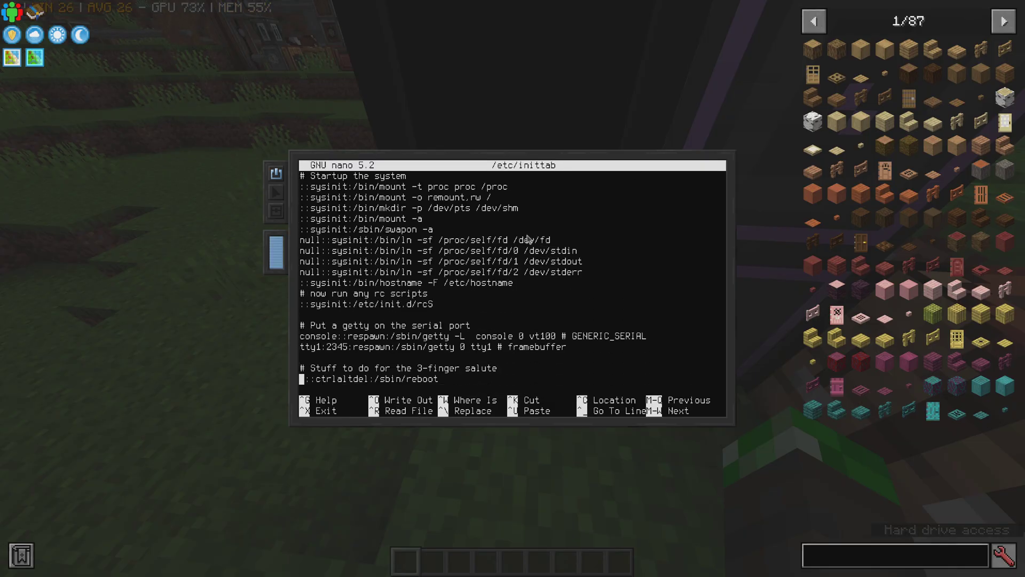
text(#)
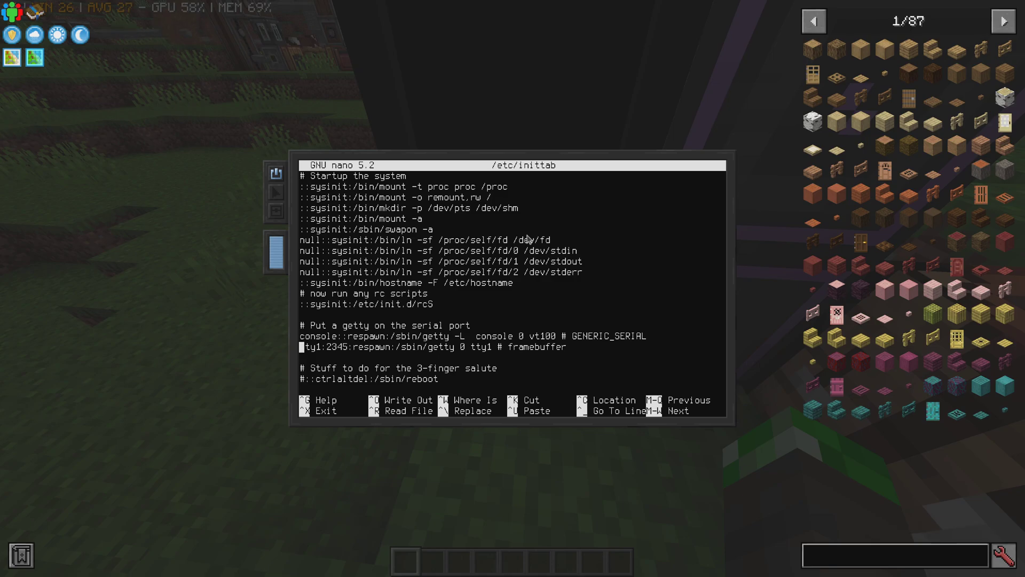
text(#)
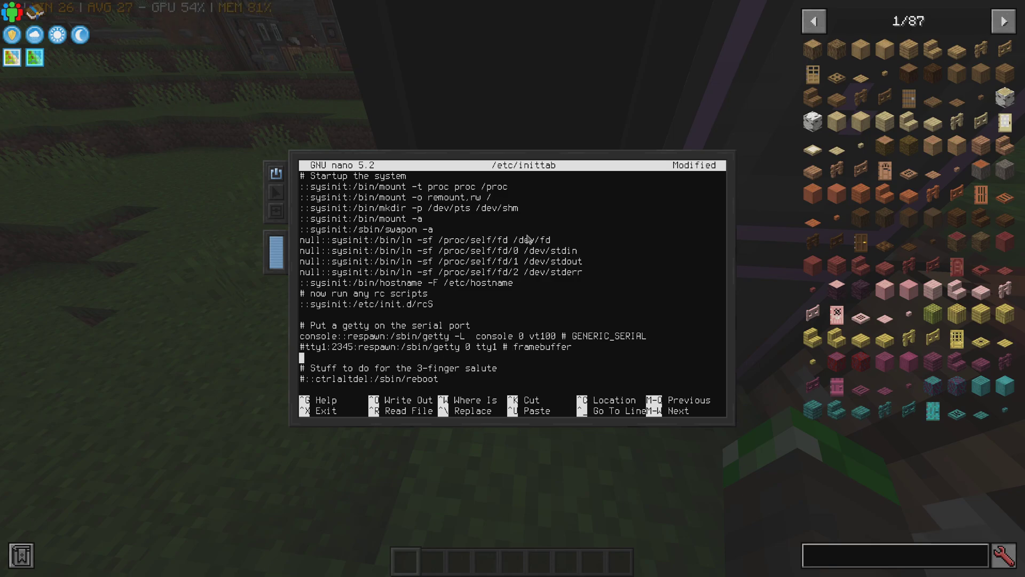
key(ctrl+x)
key(y)
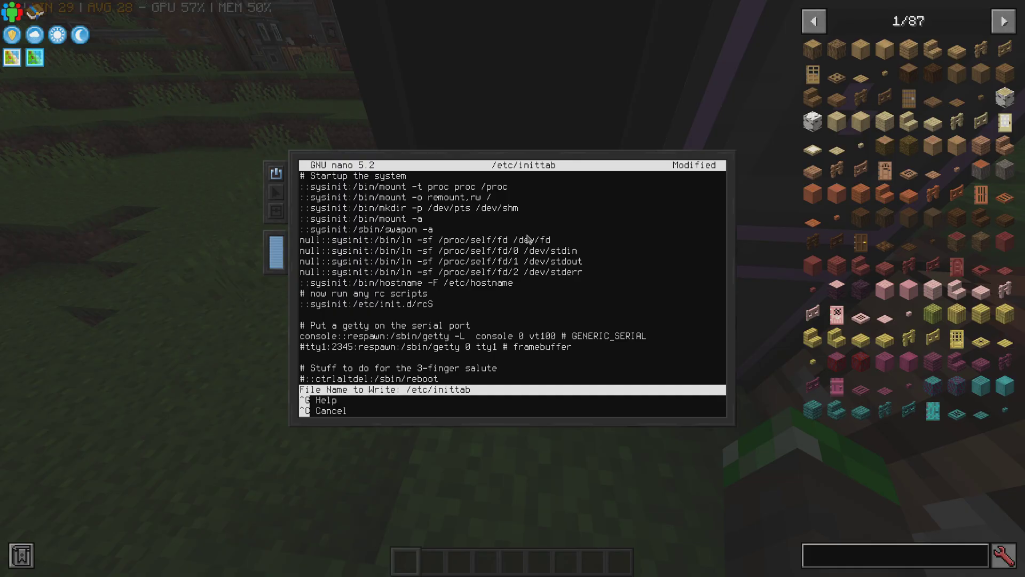
key(Return)
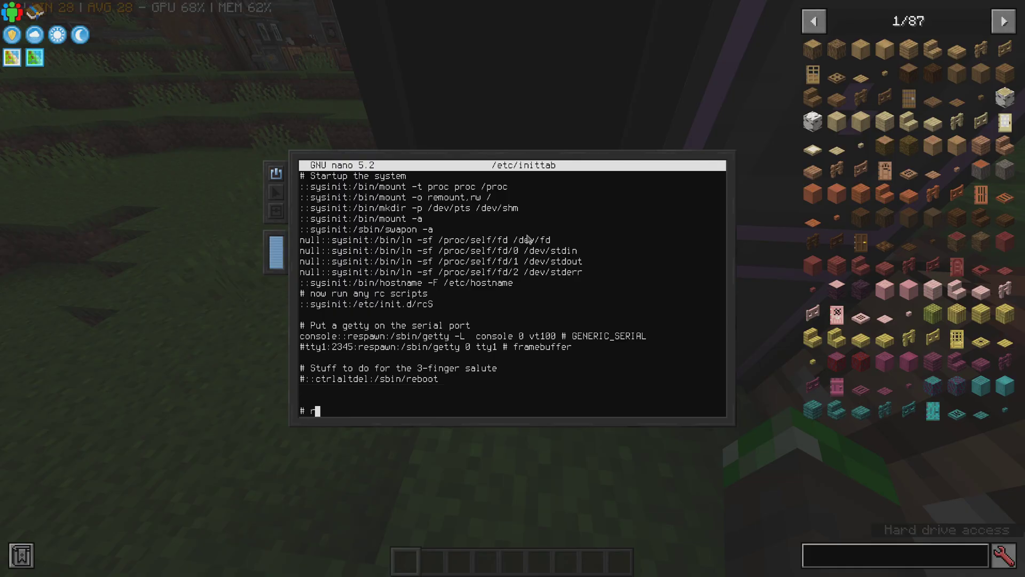
Reboot the computer with the reboot command and check on its boot output.
key(Return)
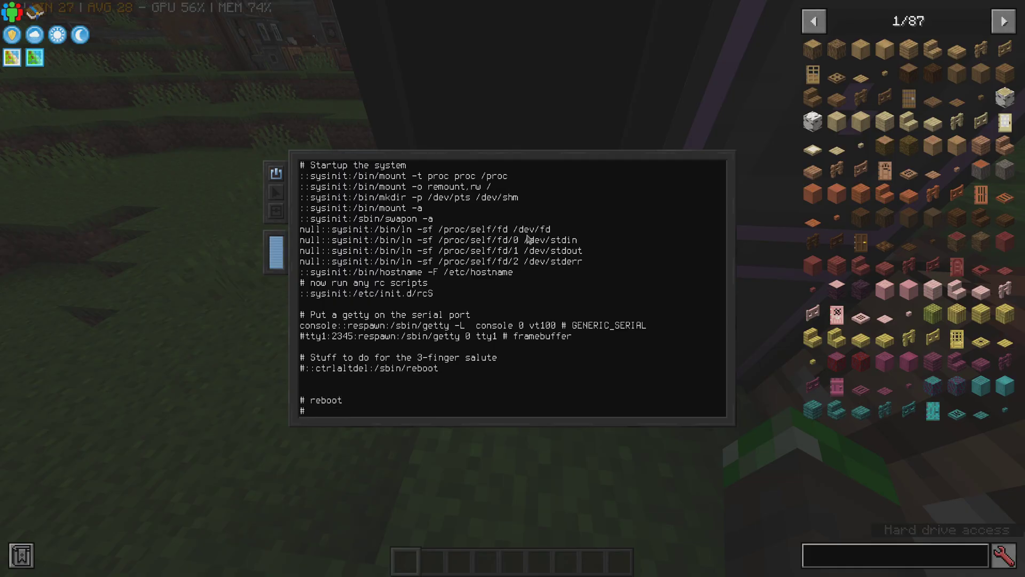
key(Escape)
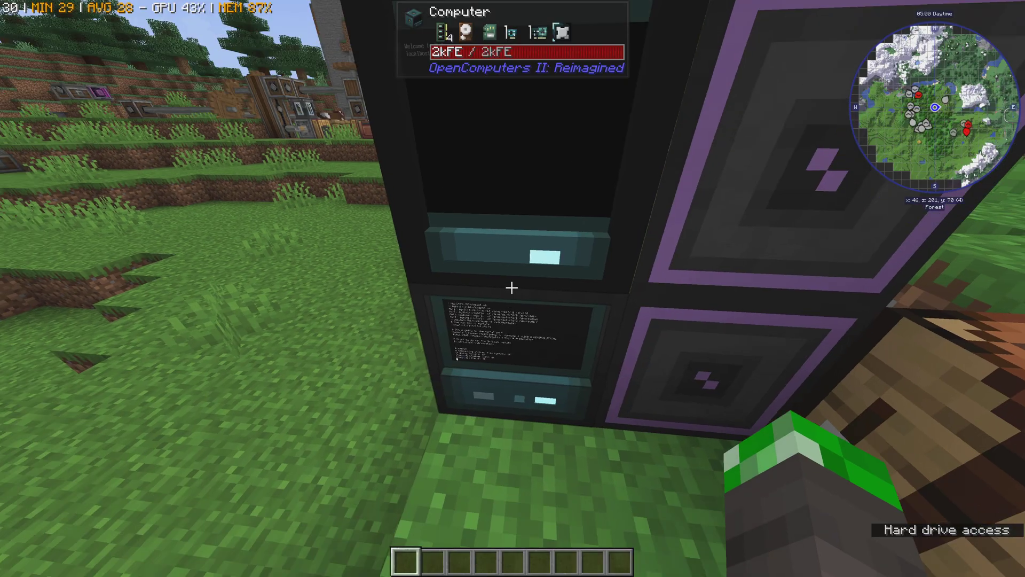
right_click(511, 287)
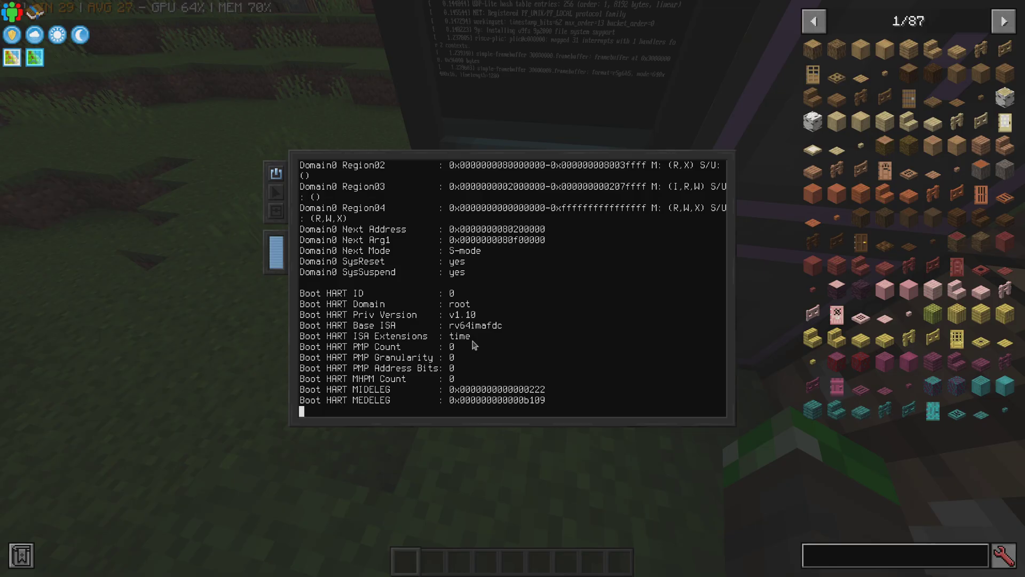
key(Escape)
key(Escape)
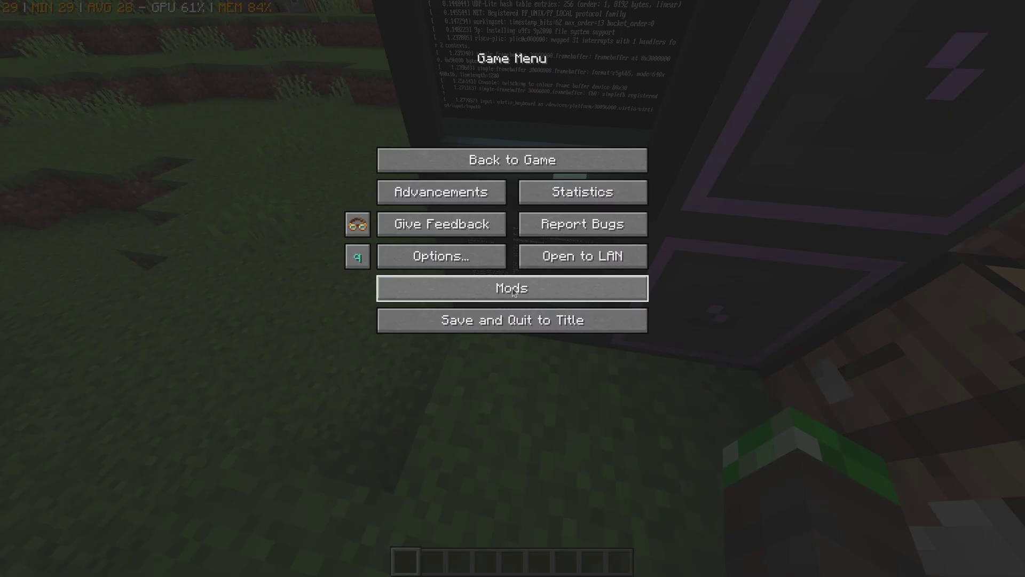
key(Escape)
Log in to the restarted computer's terminal as root.
right_click(511, 288)
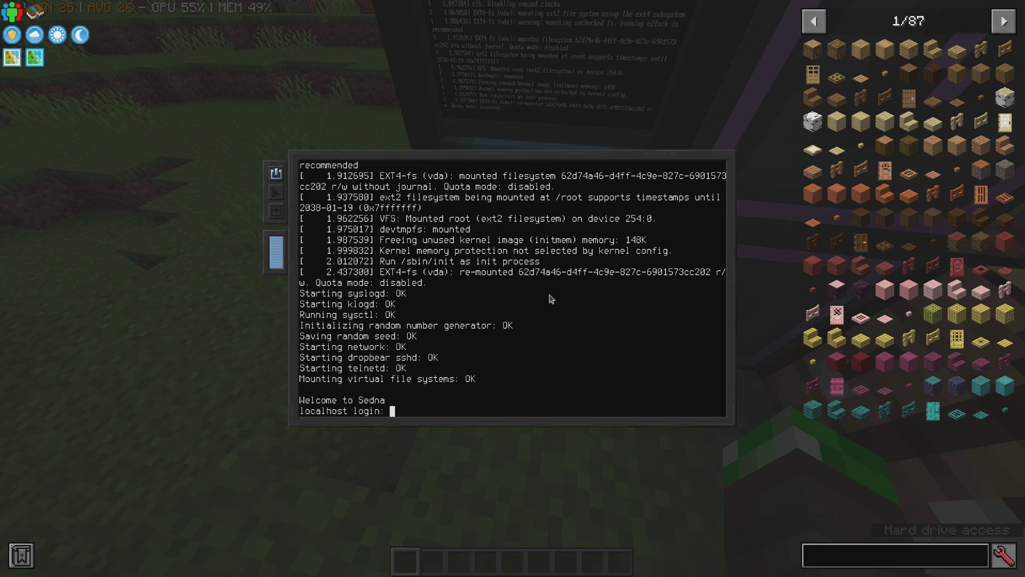
text(root)
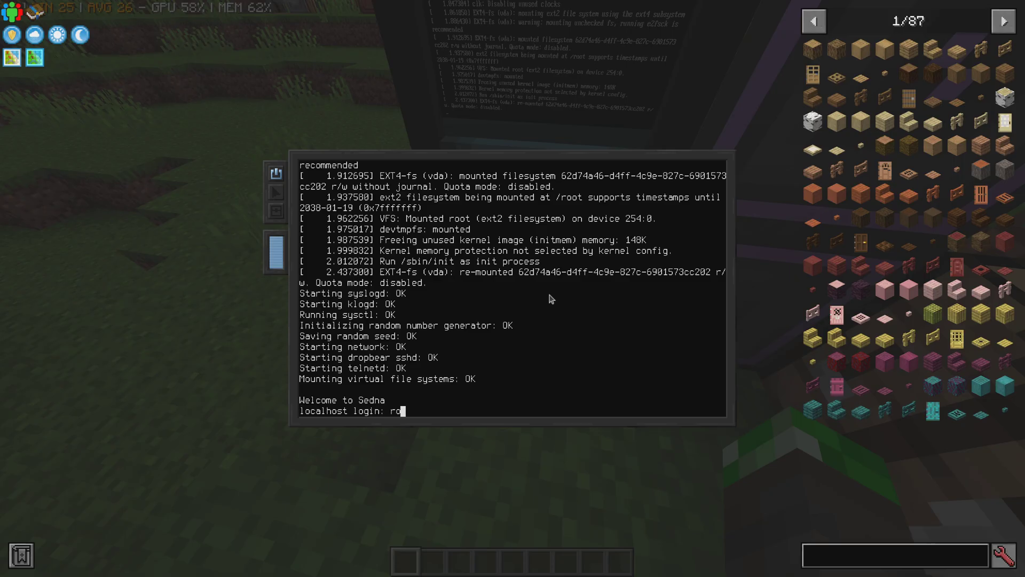
key(Return)
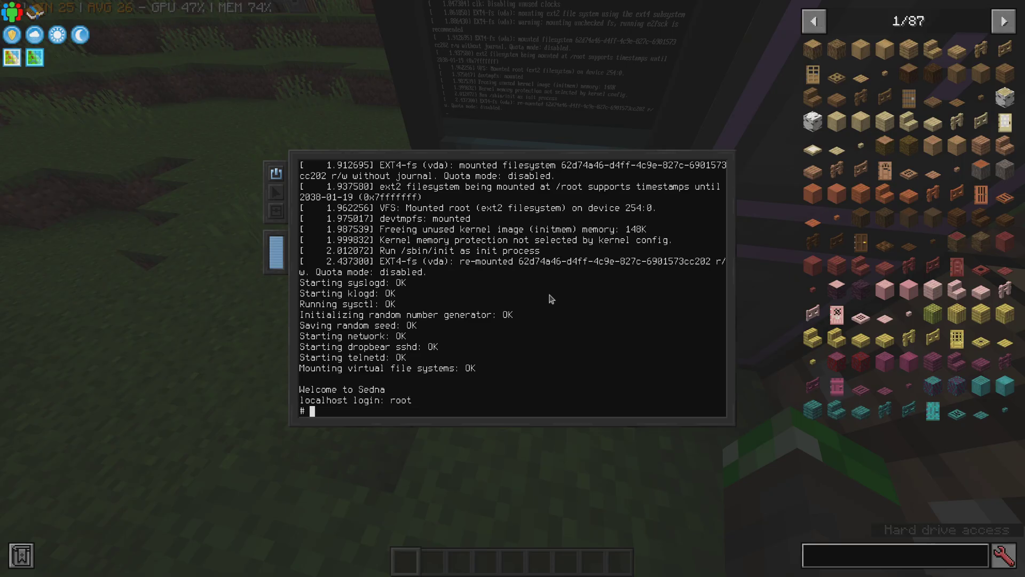
Compare the upper monitor's display with the computer's terminal, checking the monitor for a login prompt, and return to the terminal.
key(Escape)
right_click(512, 289)
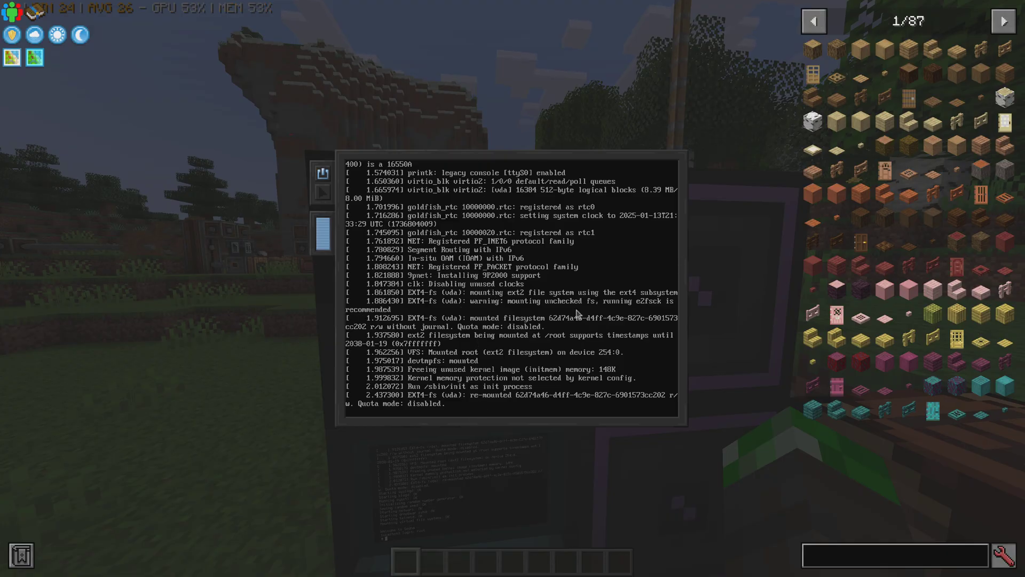
key(Escape)
right_click(513, 289)
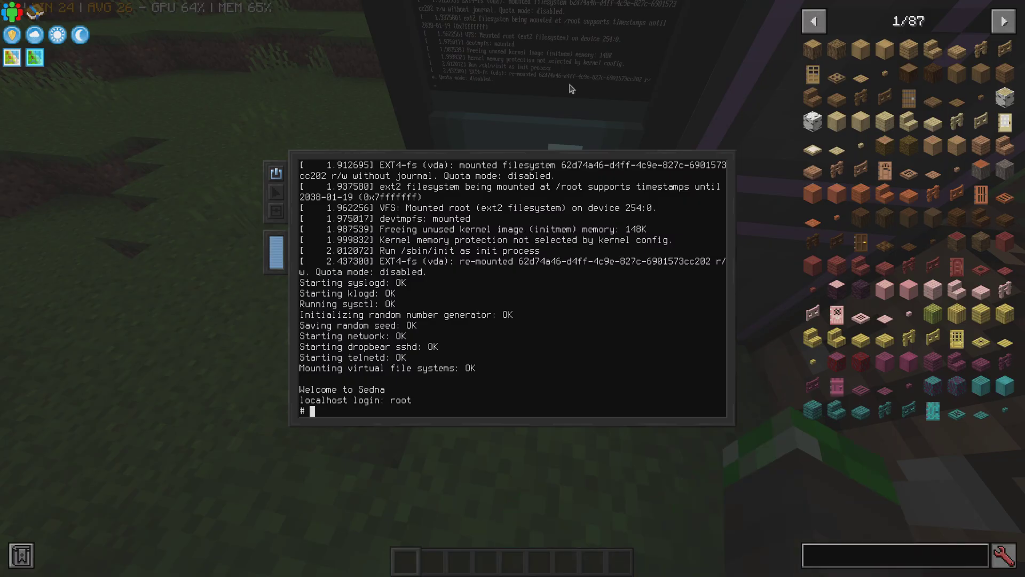
key(Escape)
right_click(512, 288)
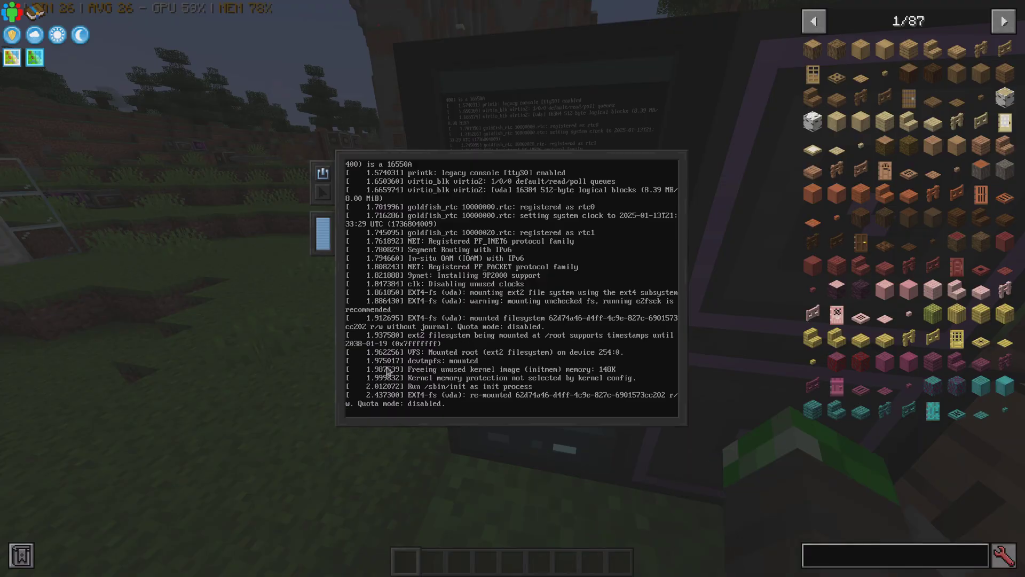
key(Escape)
right_click(513, 289)
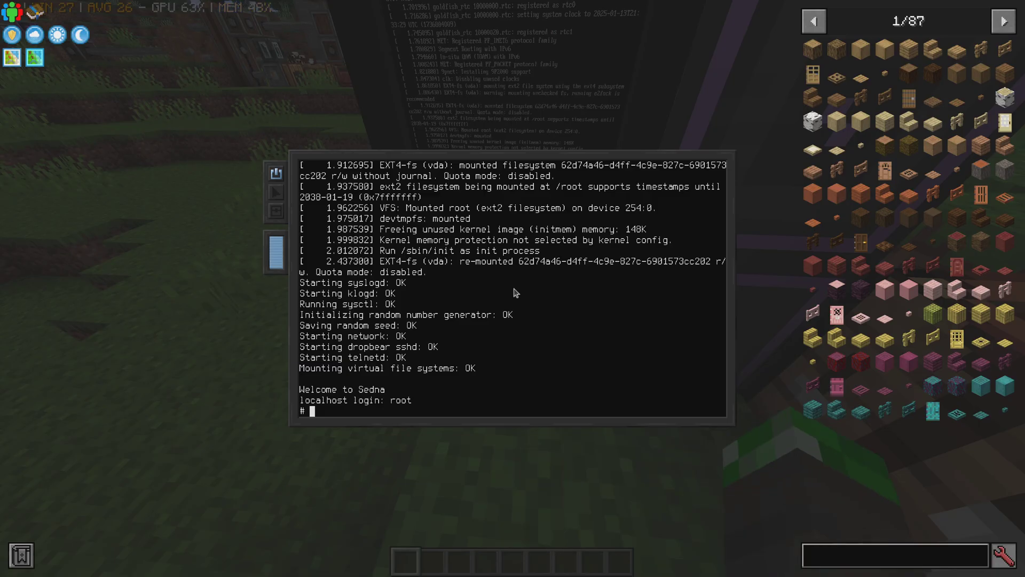
Hide the upper monitor's cursor by running printf '\033[?25l' > /dev/tty1 from the command history, and check the monitor.
key(ctrl+r)
text(print)
key(End)
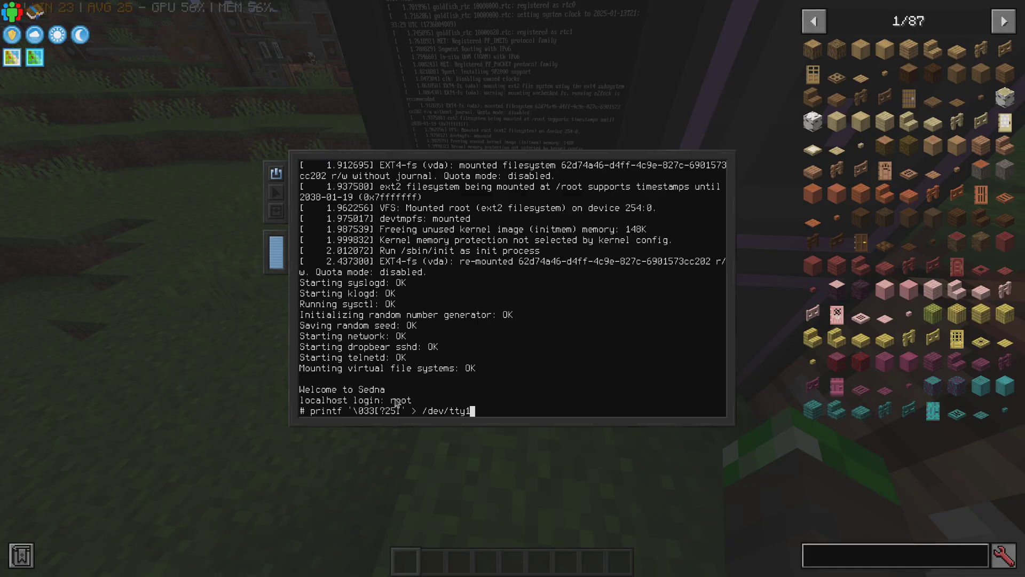
key(Return)
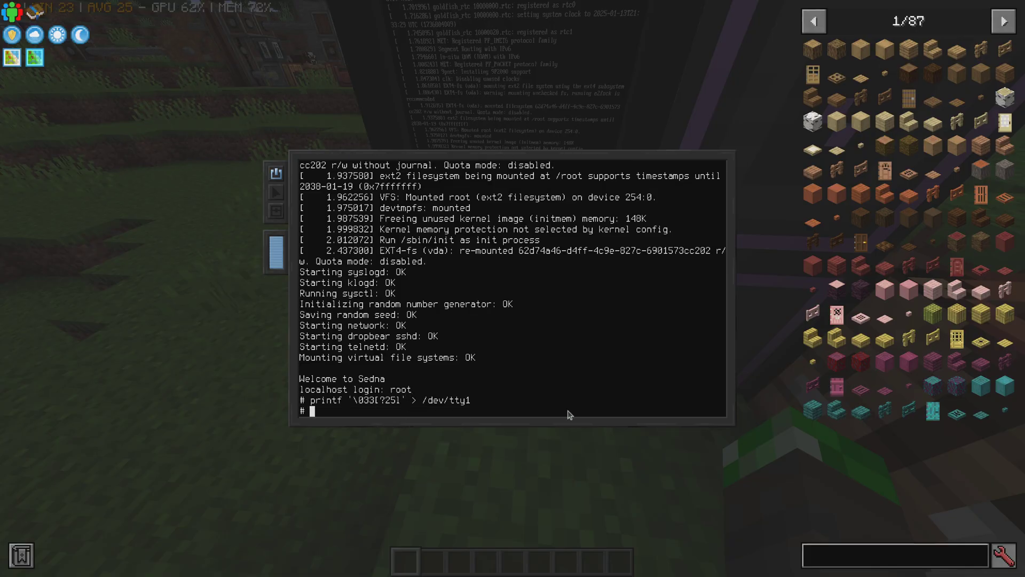
key(Escape)
right_click(513, 288)
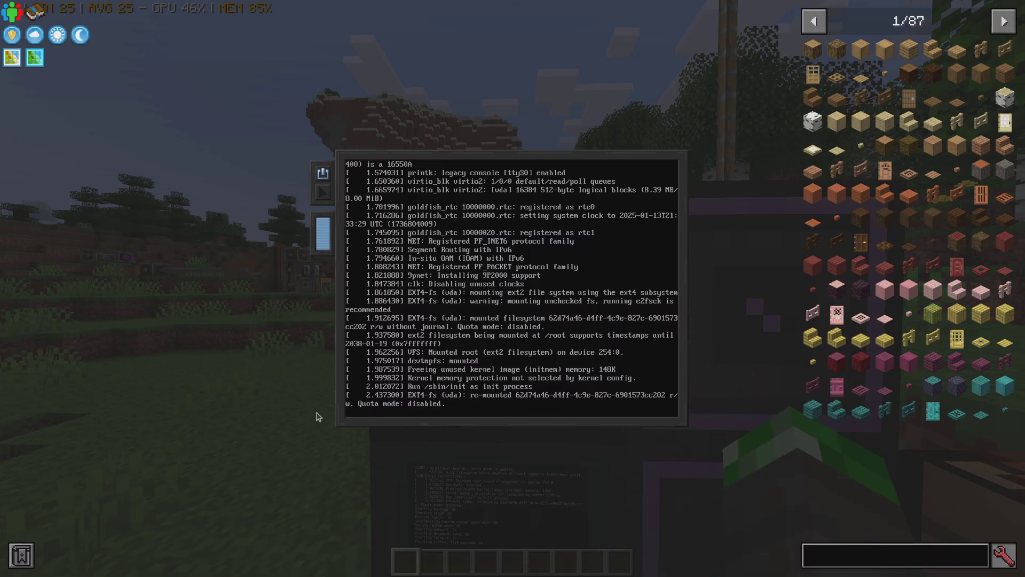
key(Escape)
right_click(513, 289)
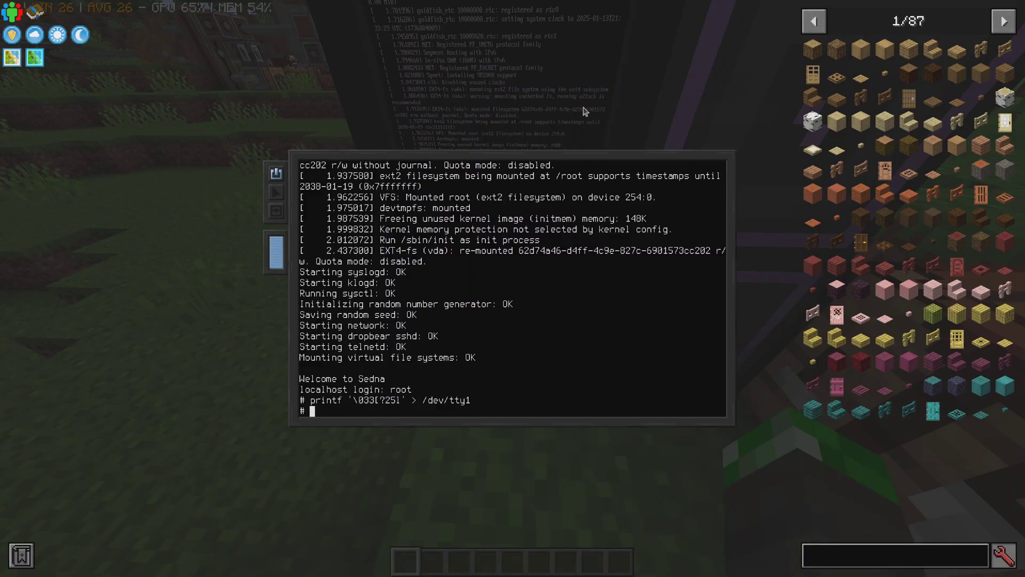
Change to the tutorial directory and list its files.
text(cd tutorial/)
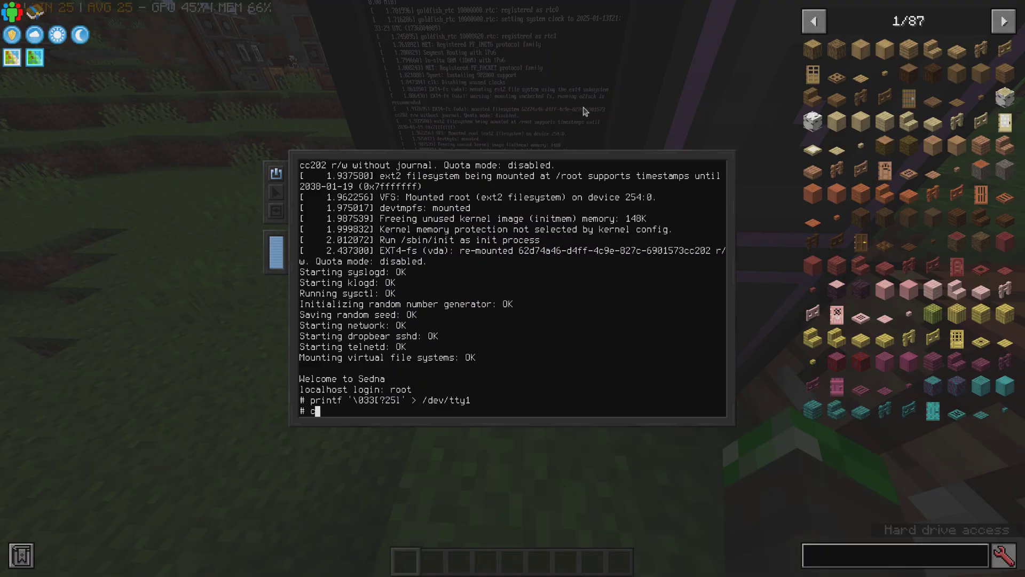
key(Return)
text(ls)
key(Return)
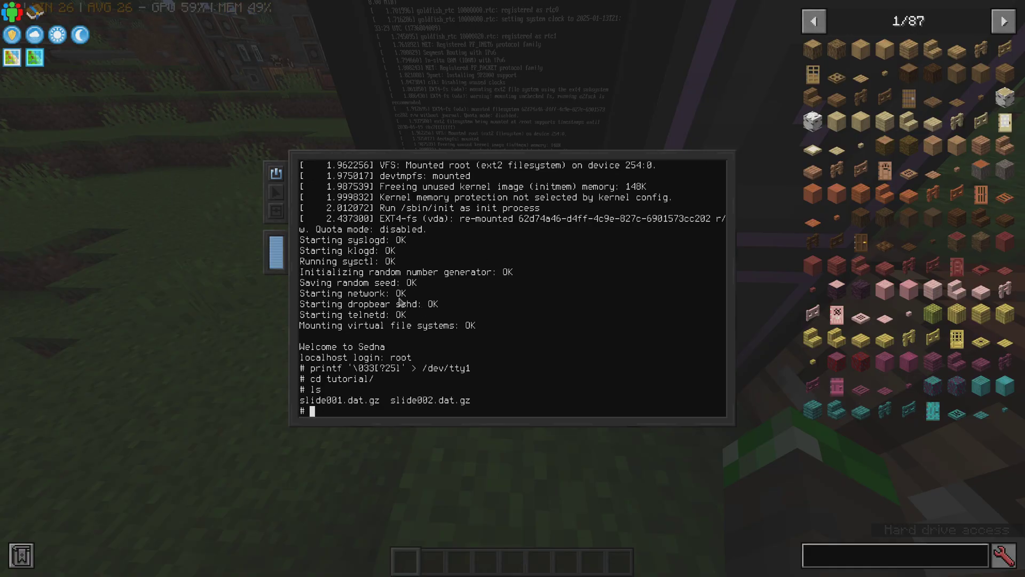
Enter the command for f in *.dat.gz; do echo "$f" && gzip -dc "$f" > /dev/fb0; read -sn1 < /dev/tty1; done at the prompt.
text(for f in *.dat.gz; do echo "$f" && gzip -dc "$f" > /dev/fb0; read -sn1 < /dev/tty1; done)
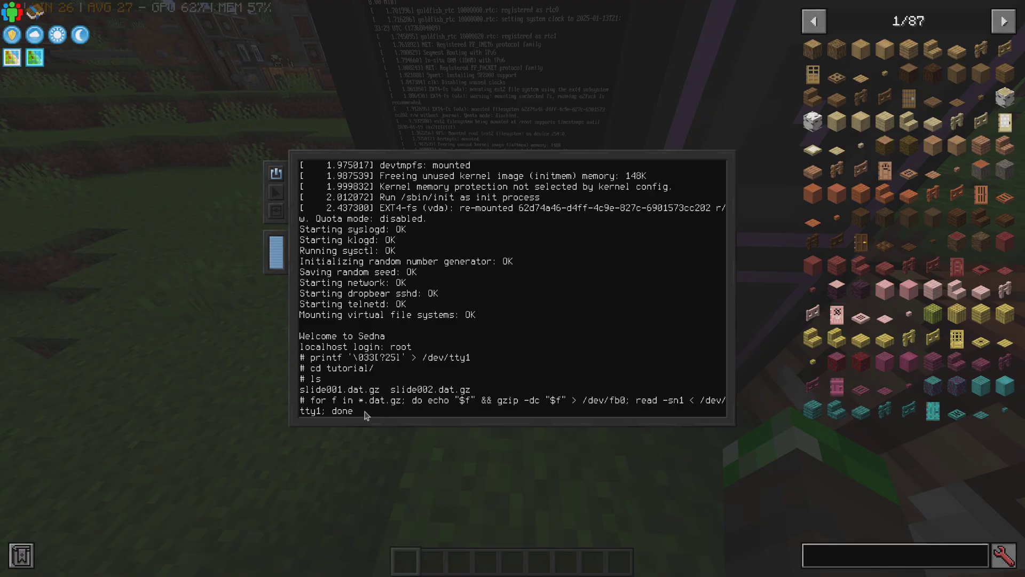
key(Home)
key(Right)
key(Right)
key(Right)
key(Right)
key(Right)
text(slide)
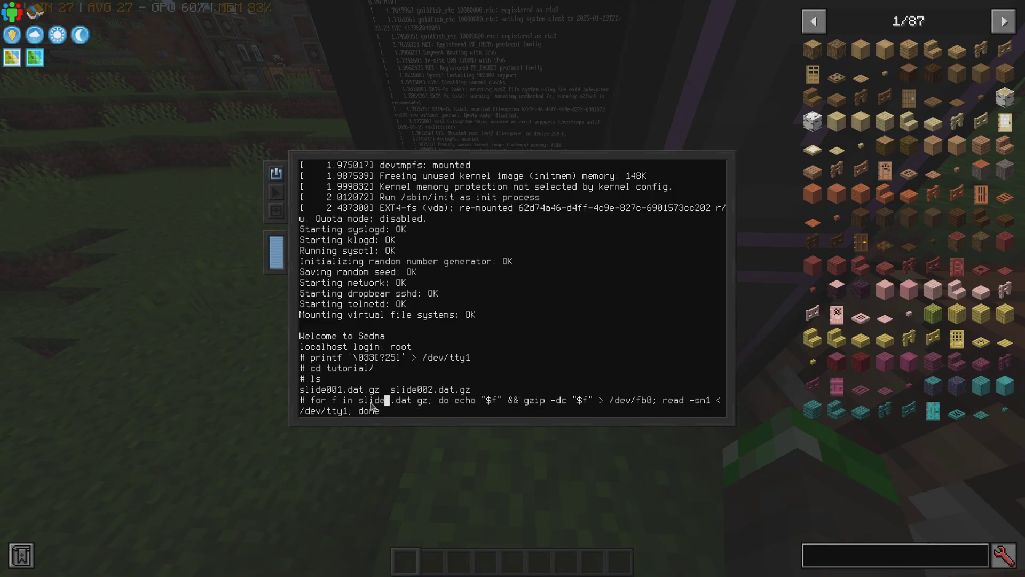
key(BackSpace)
key(BackSpace)
key(BackSpace)
key(BackSpace)
key(BackSpace)
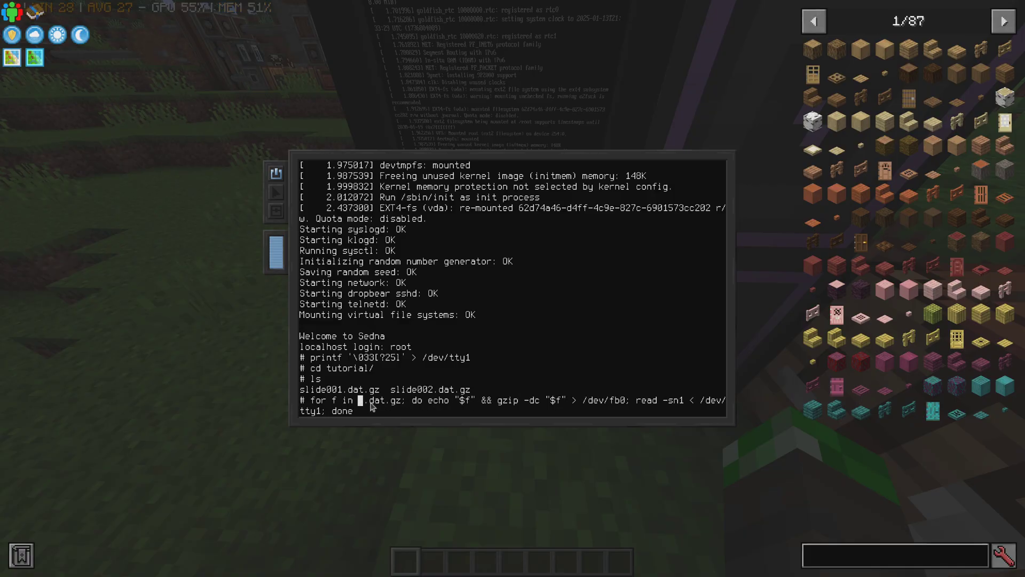
text(*)
Run the slideshow loop and view the displayed slide on the upper monitor.
key(End)
key(Return)
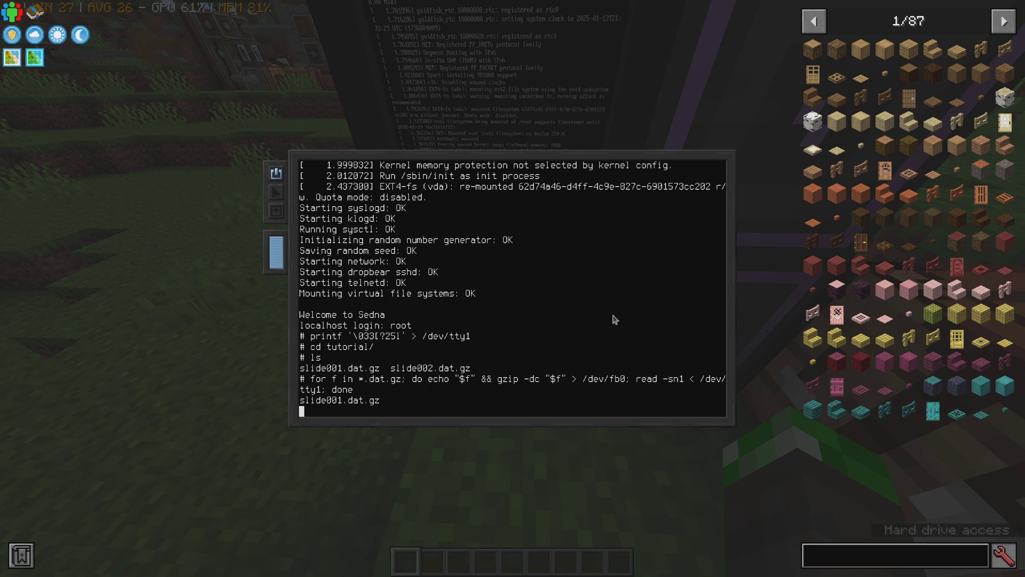
key(Escape)
right_click(512, 288)
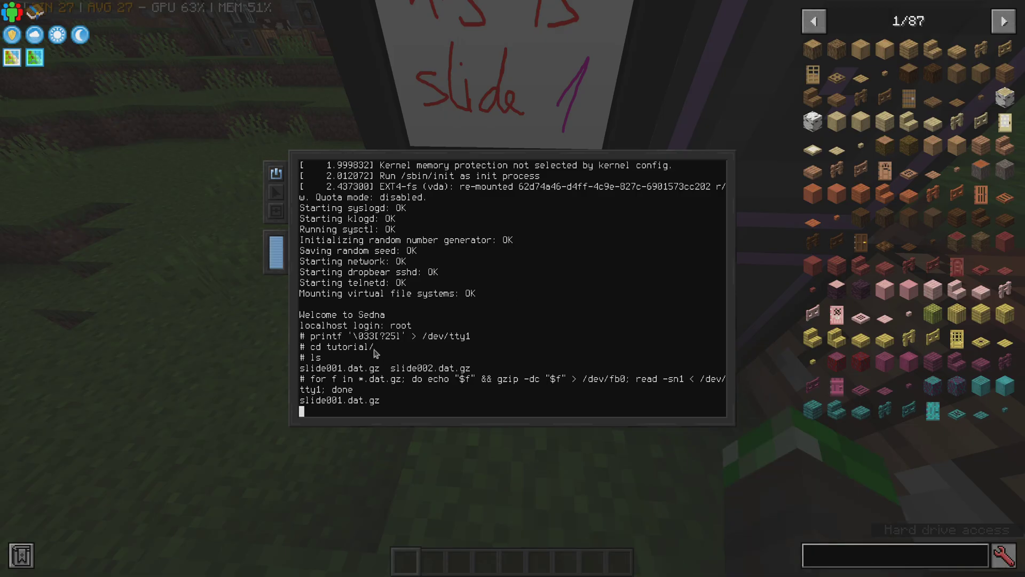
key(Escape)
right_click(512, 288)
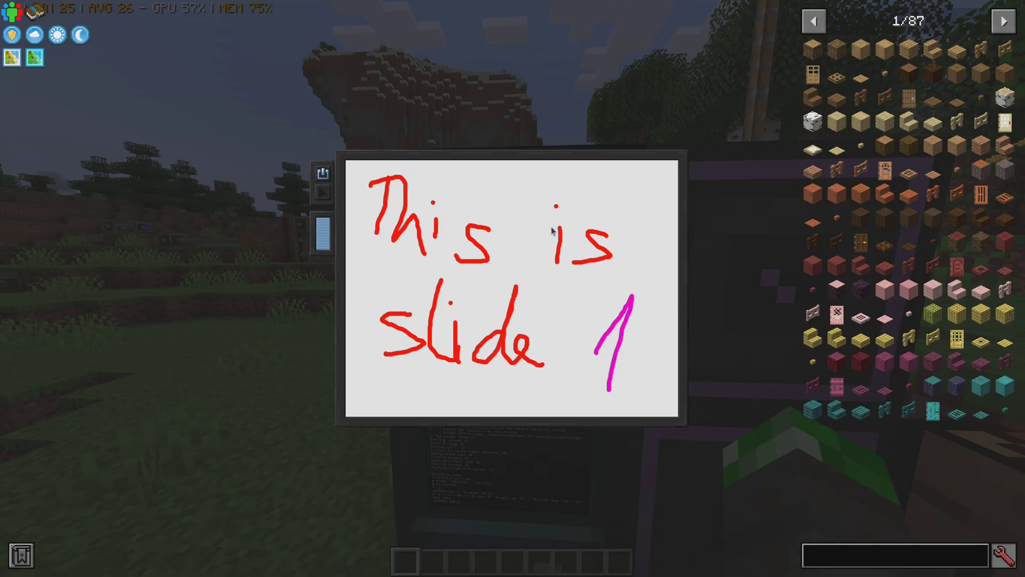
Leave the upper monitor's display and walk around the computer to inspect the bus cables at its back.
key(Escape)
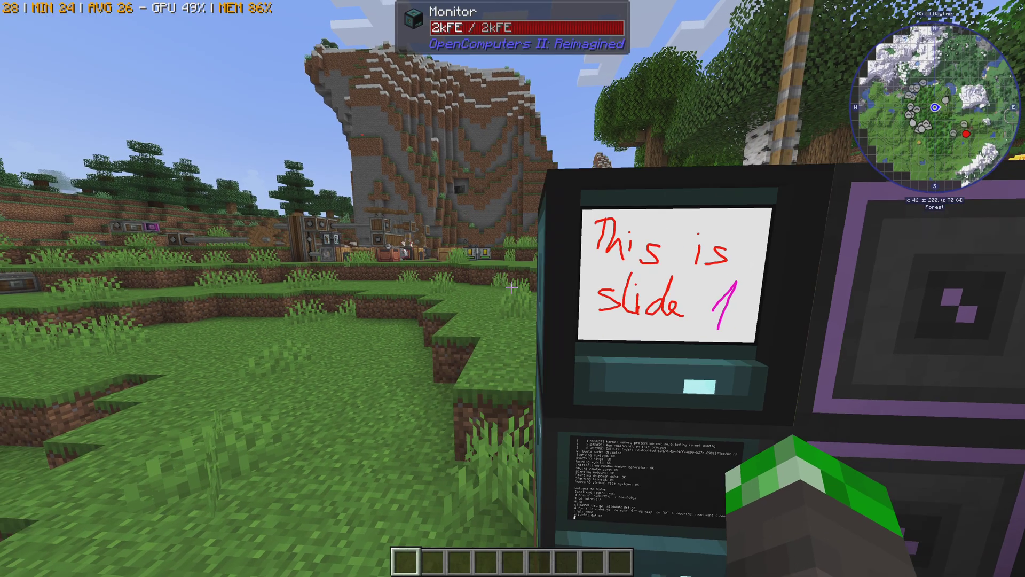
key(w)
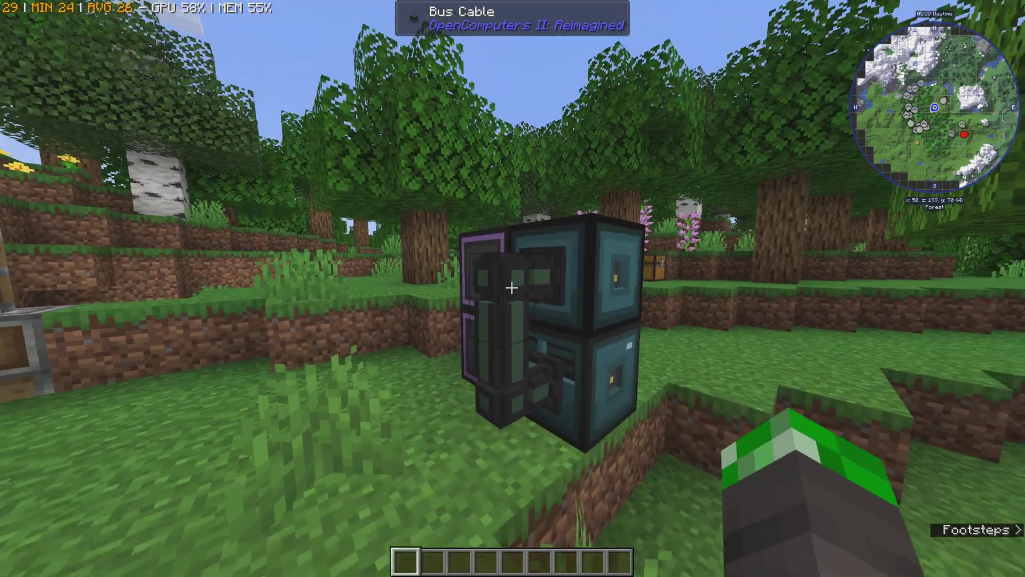
key(w)
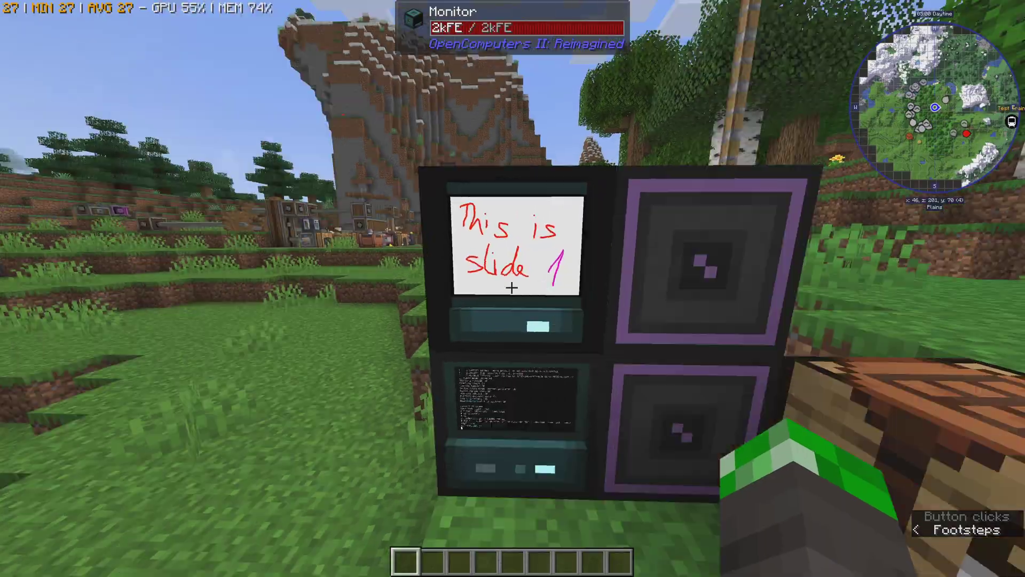
Advance the slideshow on the upper monitor past slide 1 and view slide 2.
right_click(512, 288)
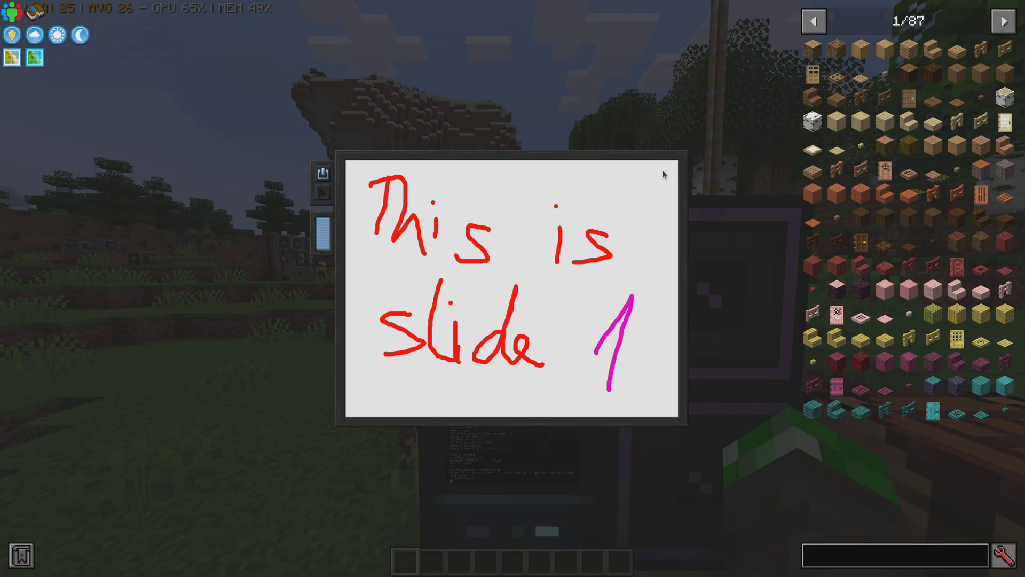
key(space)
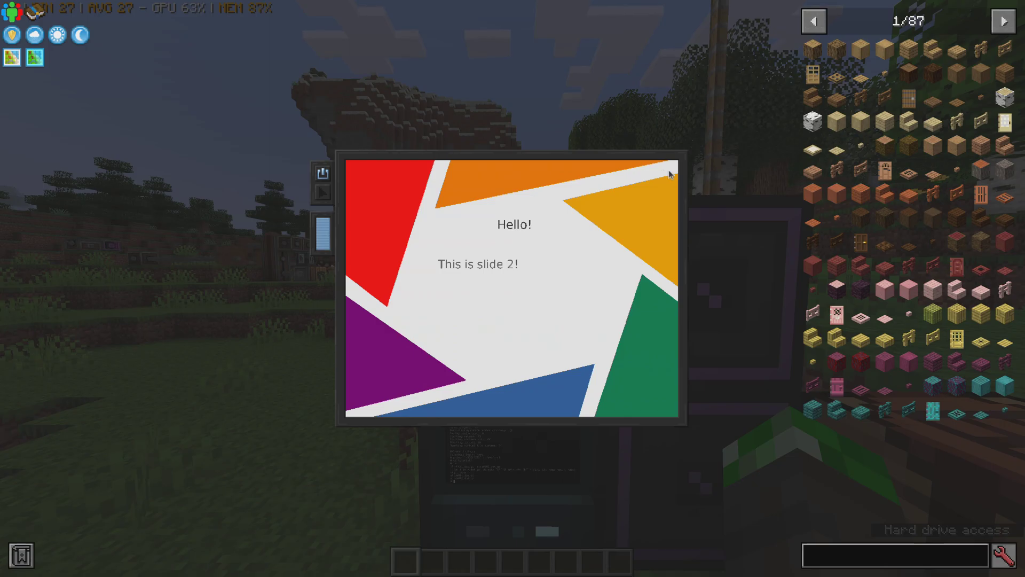
key(Escape)
right_click(512, 289)
key(Escape)
Rerun the slideshow loop with && reset > /dev/fb0 appended, and check the upper monitor.
right_click(512, 288)
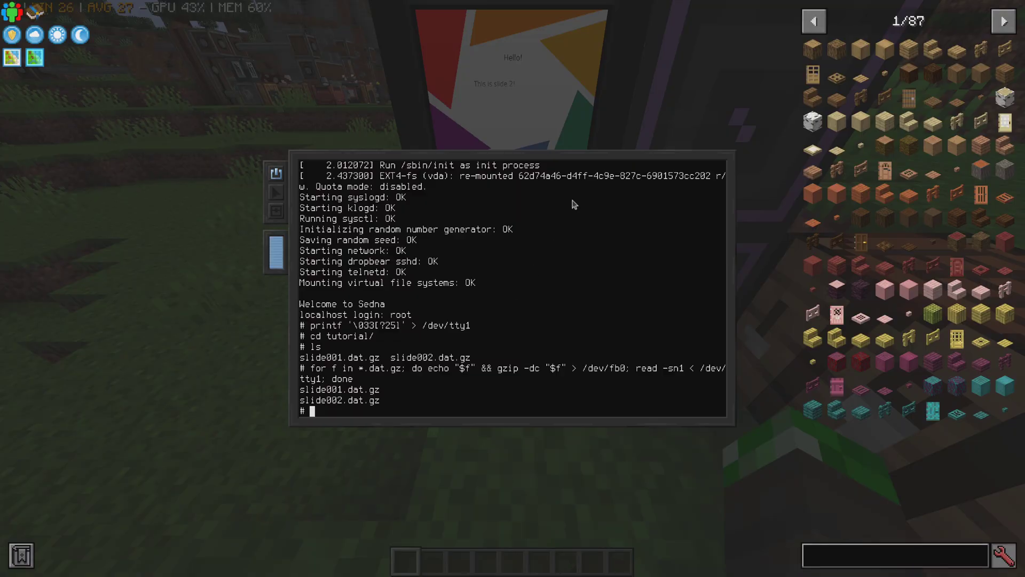
key(Up)
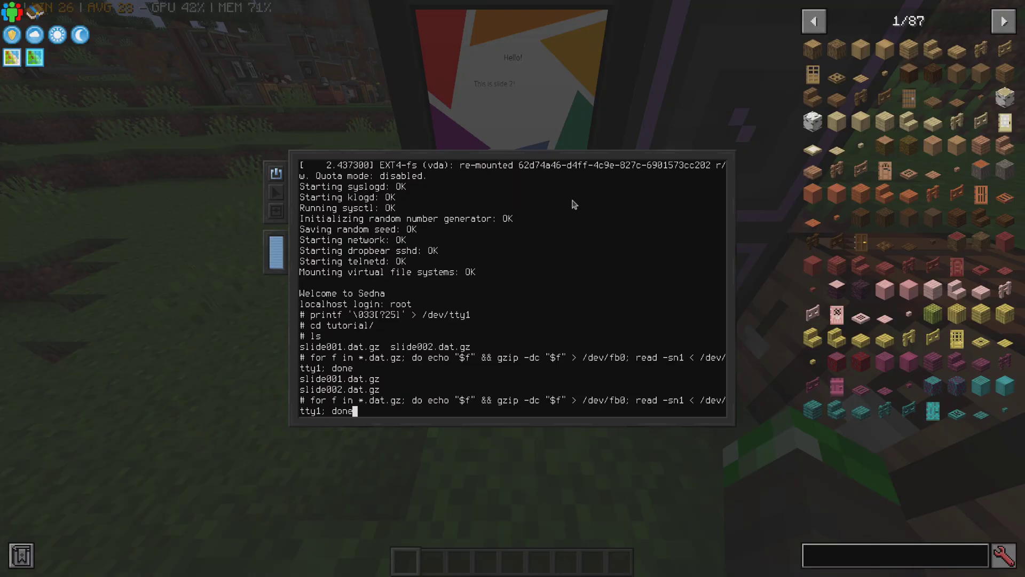
text(&& reset > /dev/fb0)
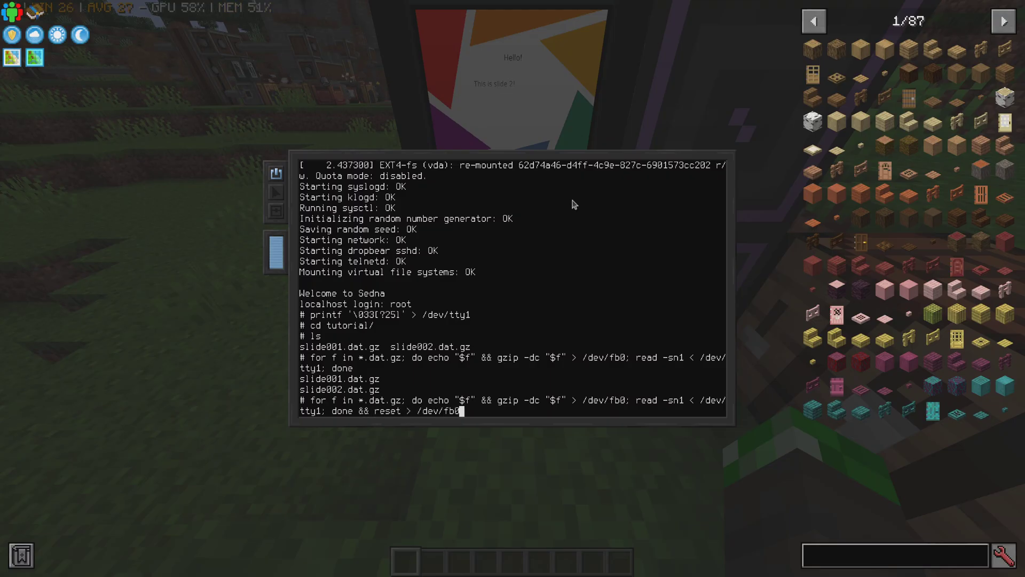
key(Return)
key(Escape)
right_click(513, 289)
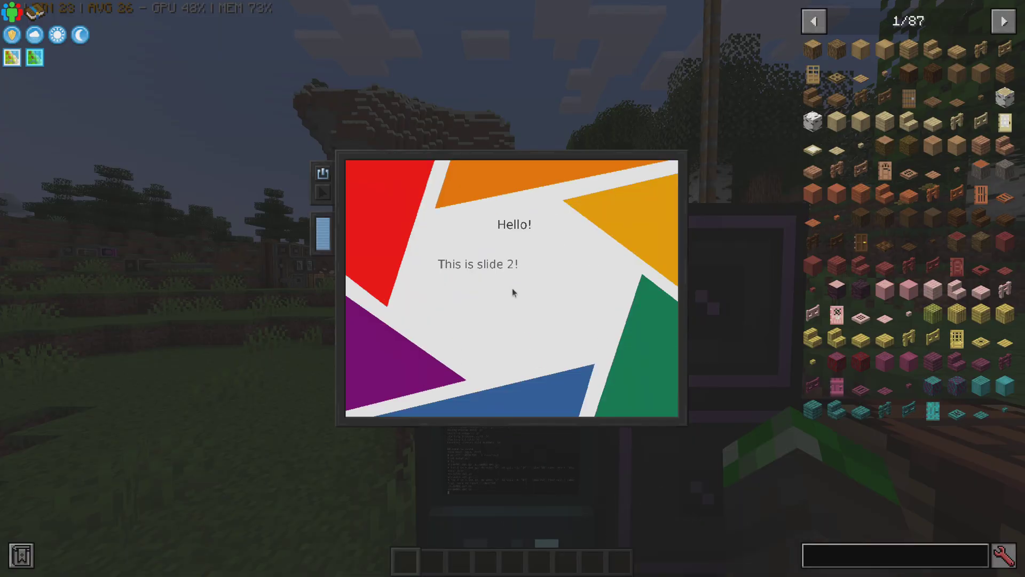
key(Escape)
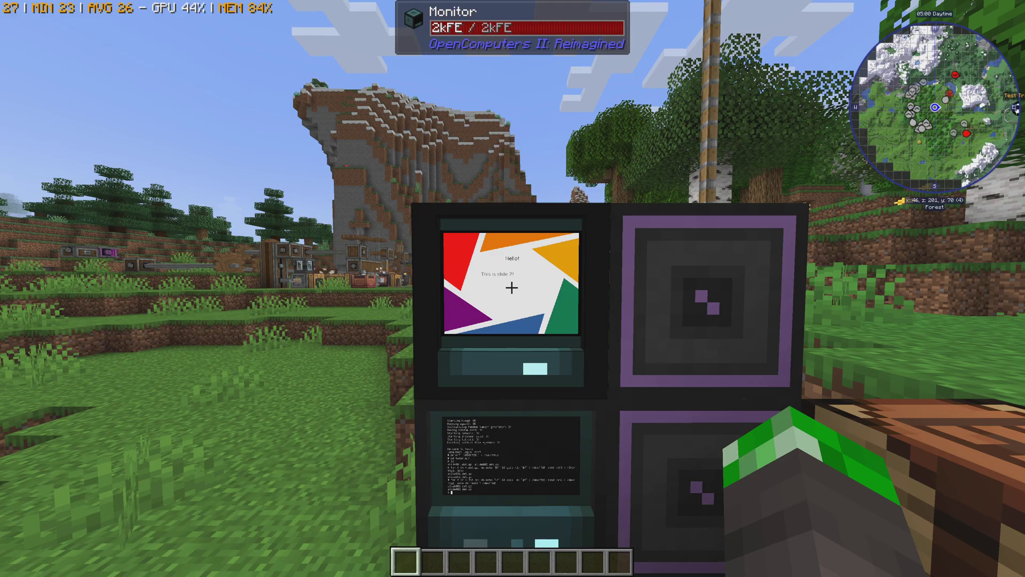
Replace the reset command in the recalled slideshow line with cat /dev/zero, keeping the output to /dev/fb0, and run it.
right_click(512, 289)
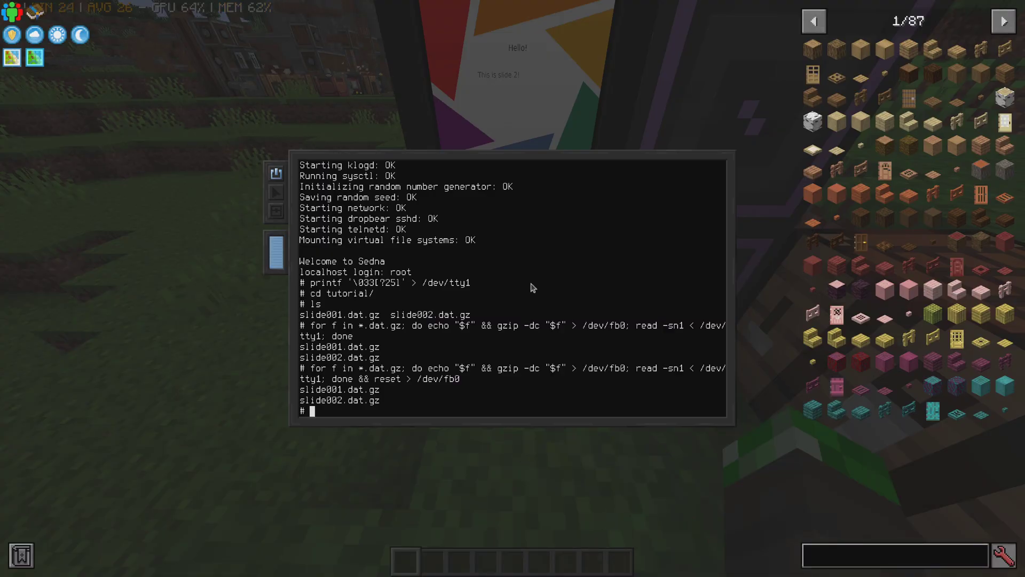
key(Up)
key(Left)
key(Left)
key(Left)
key(Left)
key(Left)
key(Left)
key(Left)
key(Left)
key(Left)
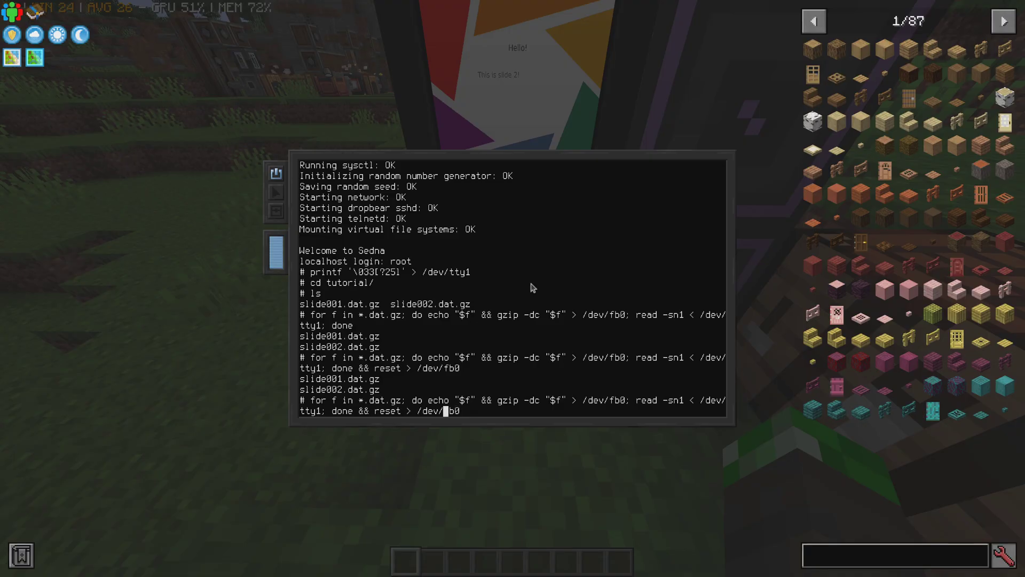
key(Right)
key(BackSpace)
key(BackSpace)
key(BackSpace)
key(BackSpace)
key(BackSpace)
key(BackSpace)
key(BackSpace)
key(BackSpace)
key(BackSpace)
key(BackSpace)
text(cat /dev/)
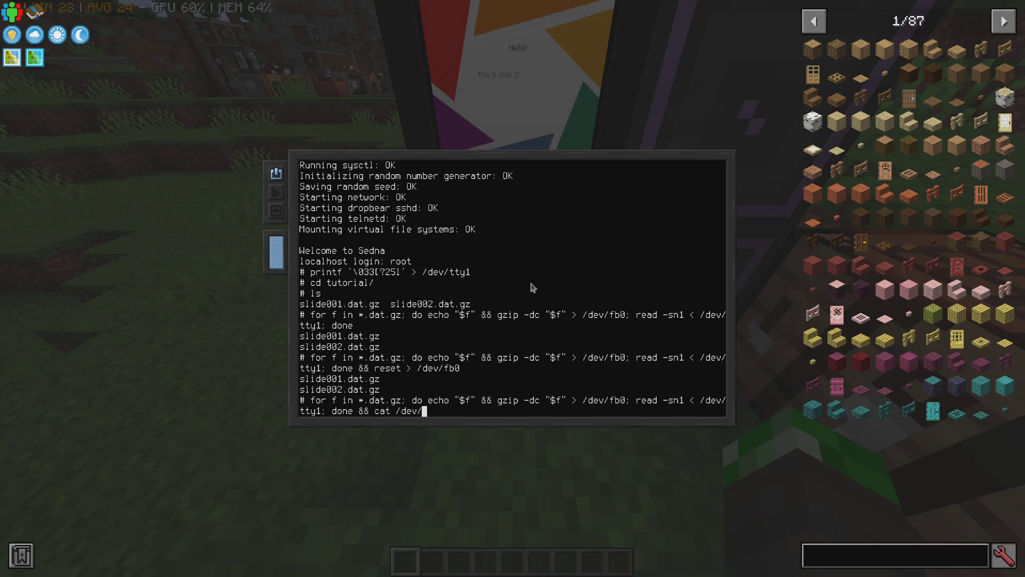
text(zero > /dev/fb0)
key(Return)
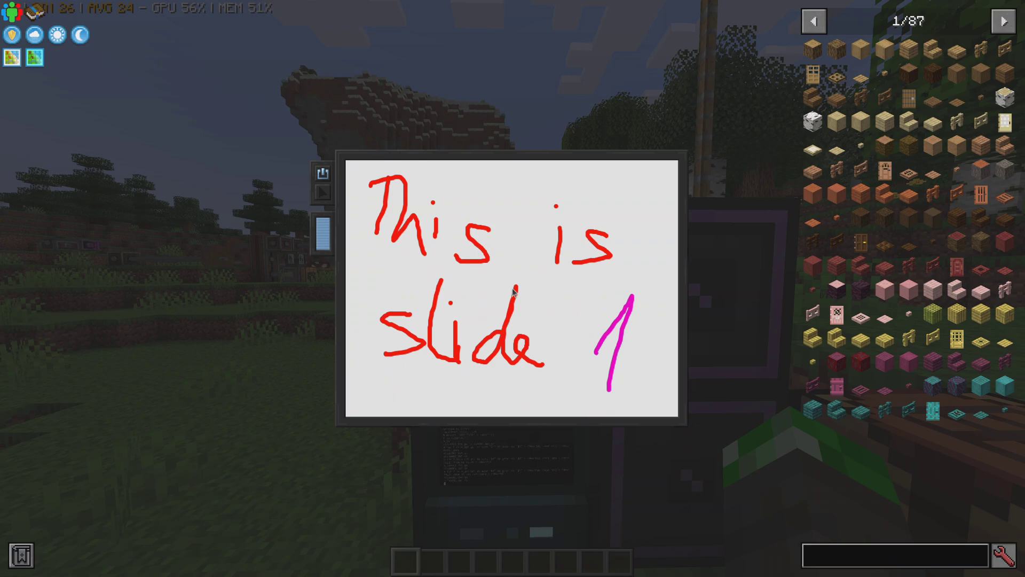
Advance the slideshow on the upper monitor to its end, and check the command output in the computer's terminal.
key(space)
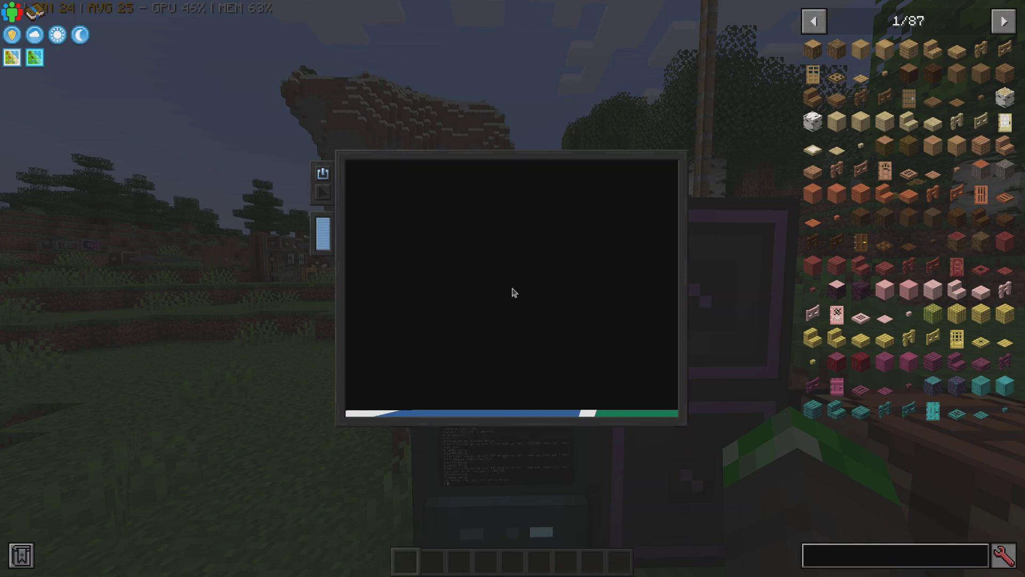
key(Escape)
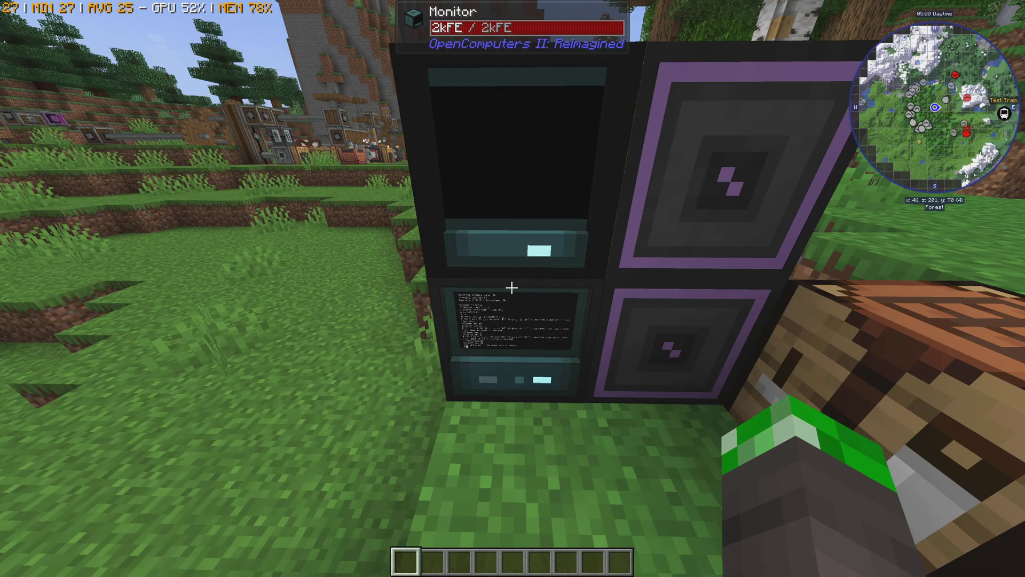
right_click(512, 288)
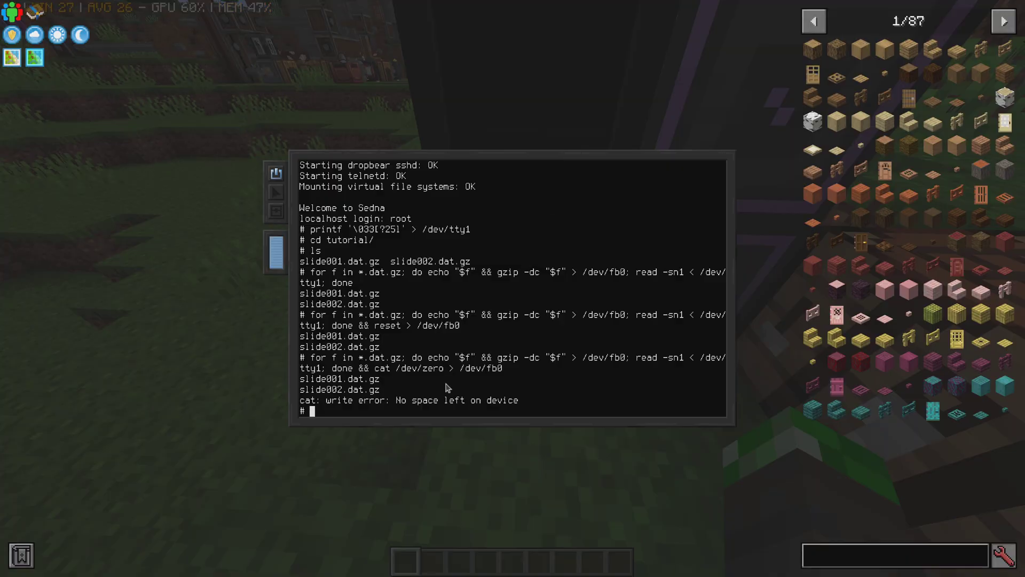
key(Escape)
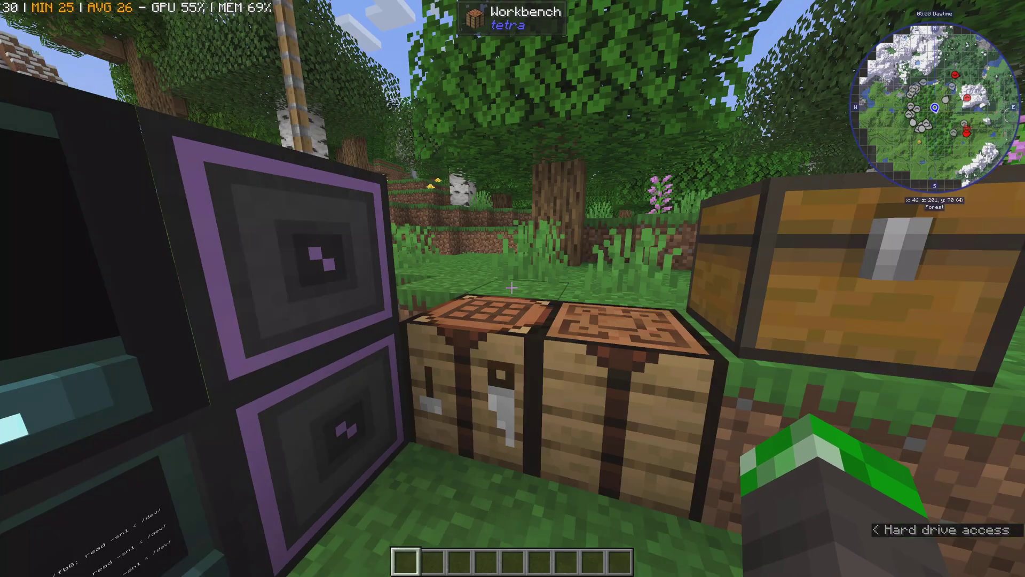
Switch the camera to the front-facing third-person view of the player character.
key(F5)
key(F5)
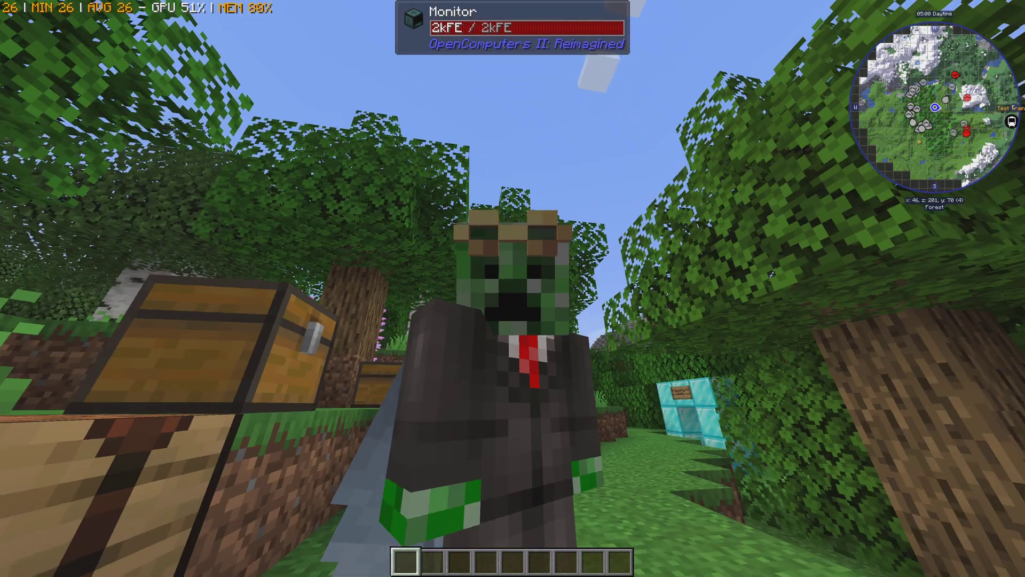